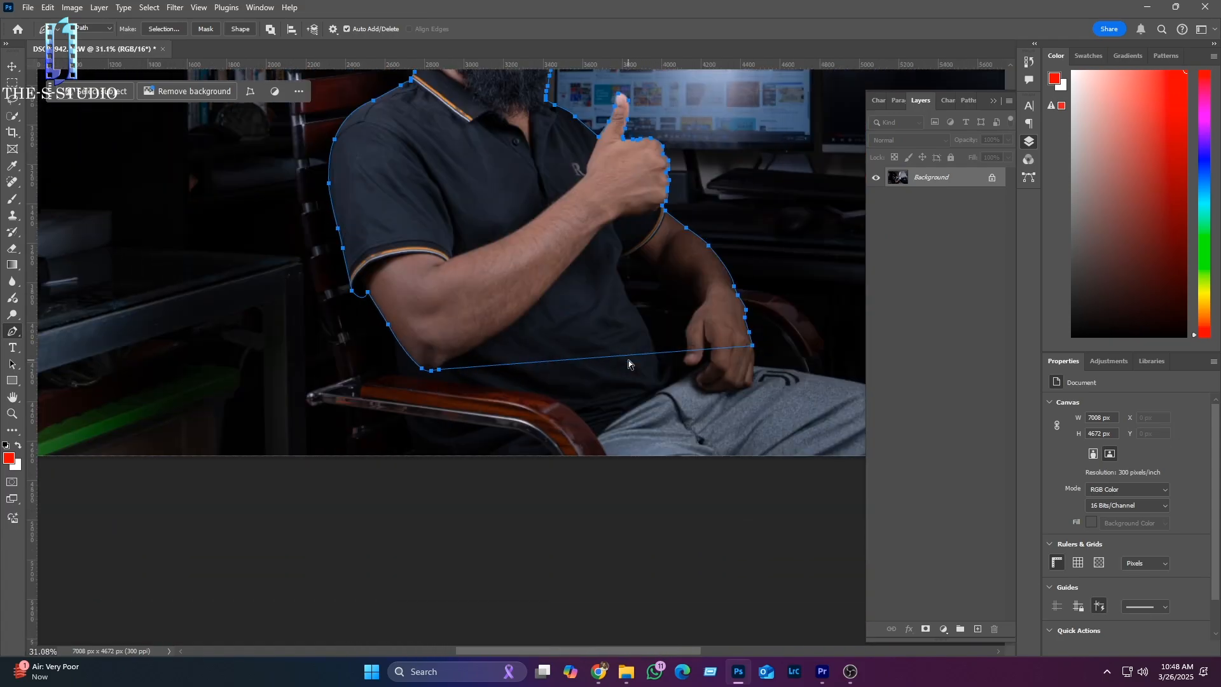
Step: Turn the path around the man into a selection and copy it to a new layer
{"action": "left_click", "coordinate": [545, 317]}
{"action": "key", "text": "Return"}
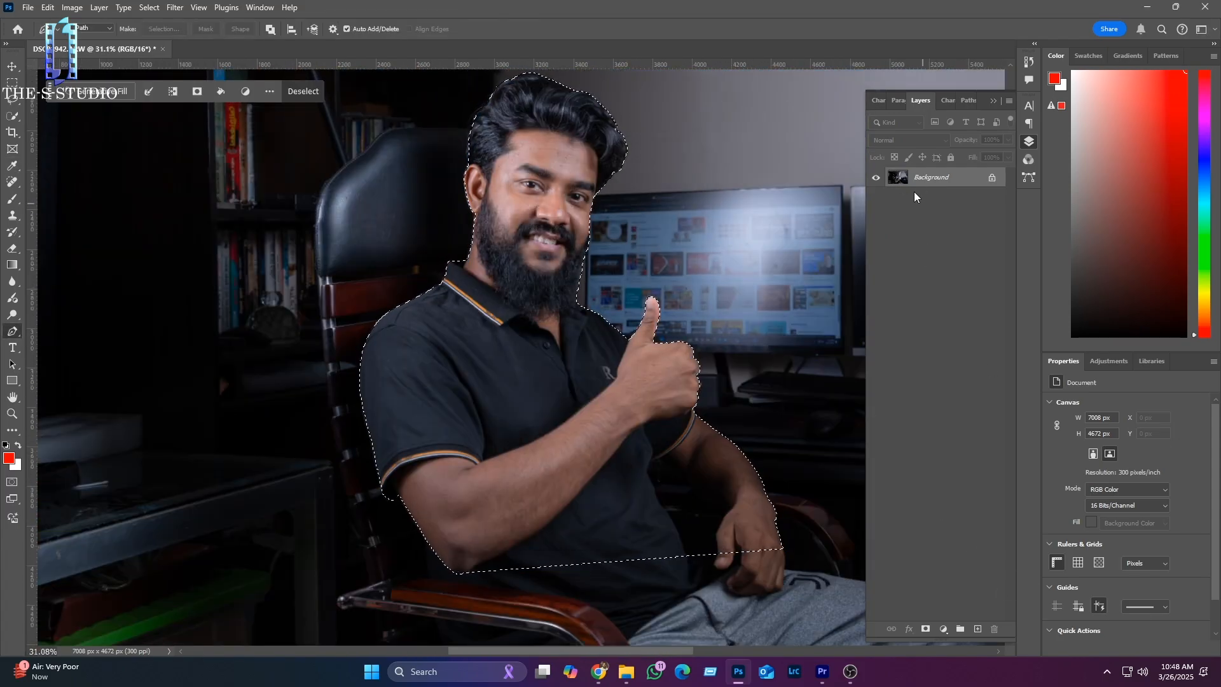
{"action": "key", "text": "ctrl+j"}
Step: Load the cutout layer's pixels as a selection and refine the hair and beard edges in Select and Mask
{"action": "right_click", "coordinate": [899, 179]}
{"action": "left_click", "coordinate": [929, 218]}
{"action": "key", "text": "m"}
{"action": "left_click", "coordinate": [513, 31]}
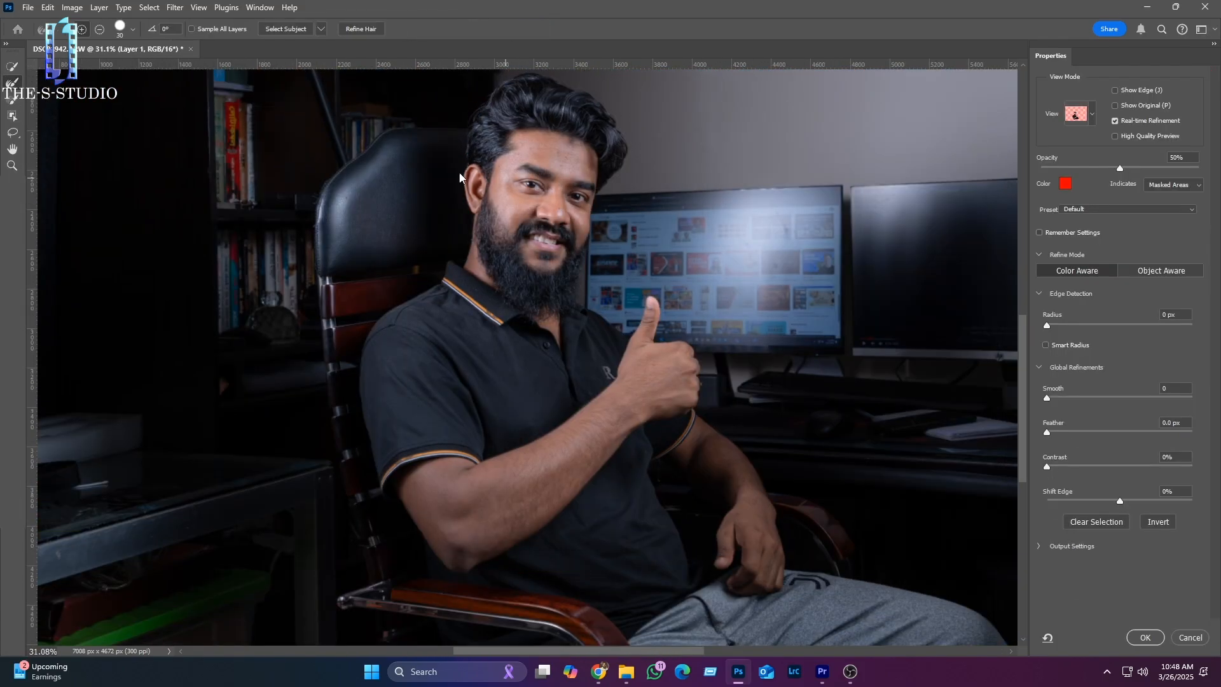
{"action": "scroll", "coordinate": [473, 105], "scroll_direction": "up", "scroll_amount": 6}
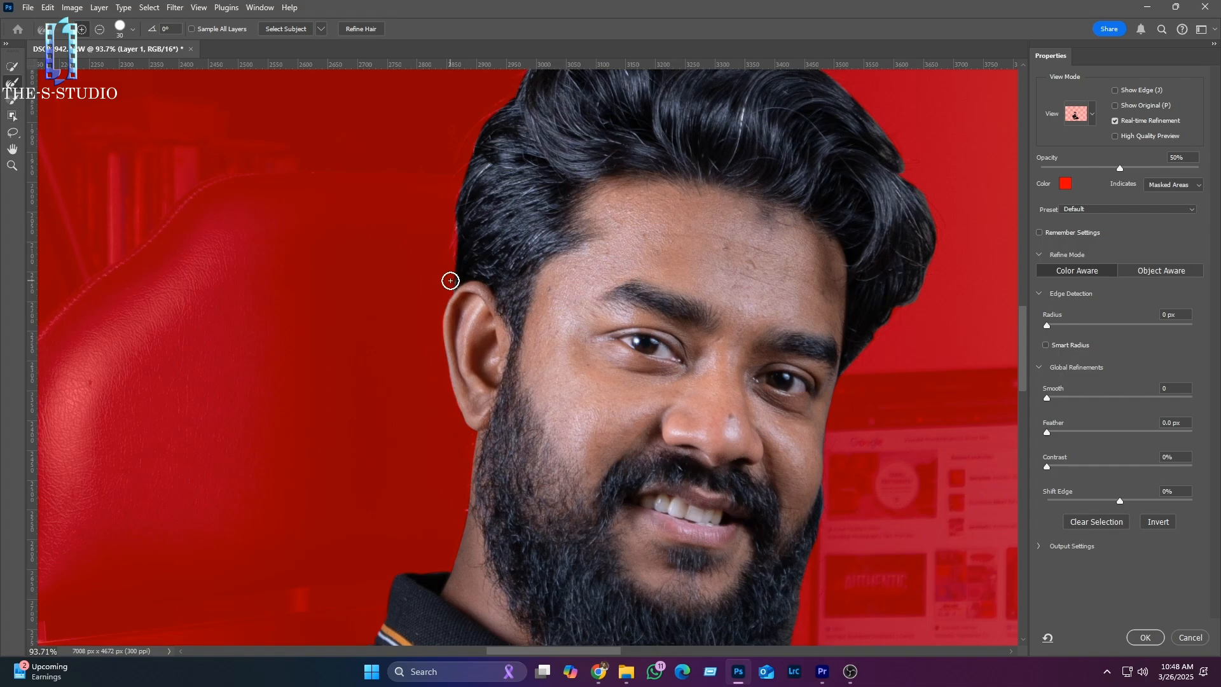
{"action": "scroll", "coordinate": [521, 206], "scroll_direction": "up", "scroll_amount": 3}
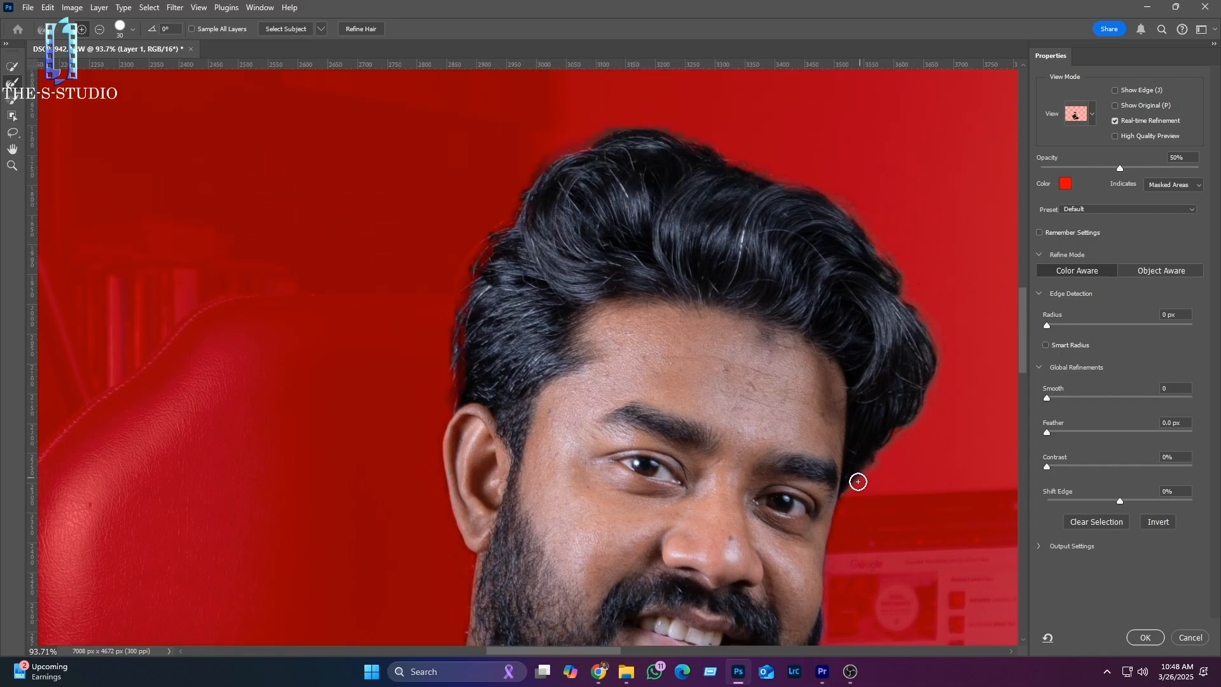
{"action": "scroll", "coordinate": [858, 482], "scroll_direction": "down", "scroll_amount": 7}
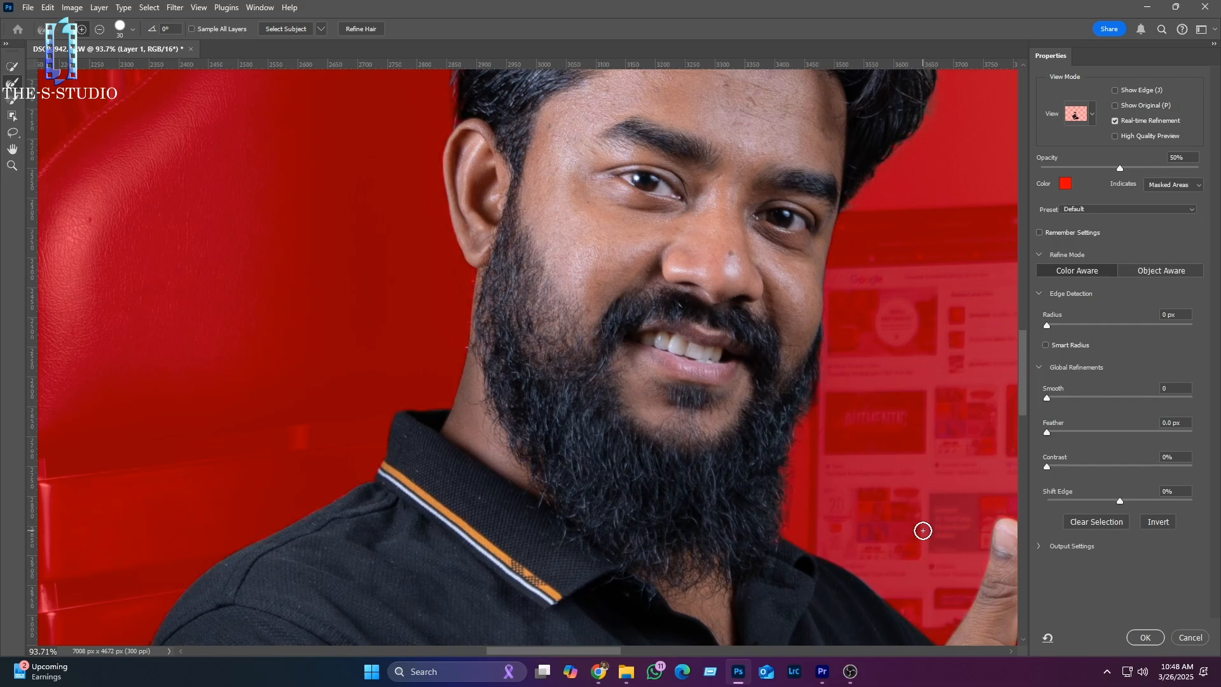
{"action": "key", "text": "Return"}
Step: Copy the refined selection to a new layer and hide Layer 1 and the Background layer
{"action": "scroll", "coordinate": [772, 535], "scroll_direction": "down", "scroll_amount": 6}
{"action": "key", "text": "ctrl+j"}
{"action": "left_click_drag", "start_coordinate": [875, 197], "coordinate": [876, 217]}
{"action": "scroll", "coordinate": [541, 298], "scroll_direction": "up", "scroll_amount": 6}
{"action": "scroll", "coordinate": [572, 277], "scroll_direction": "down", "scroll_amount": 6}
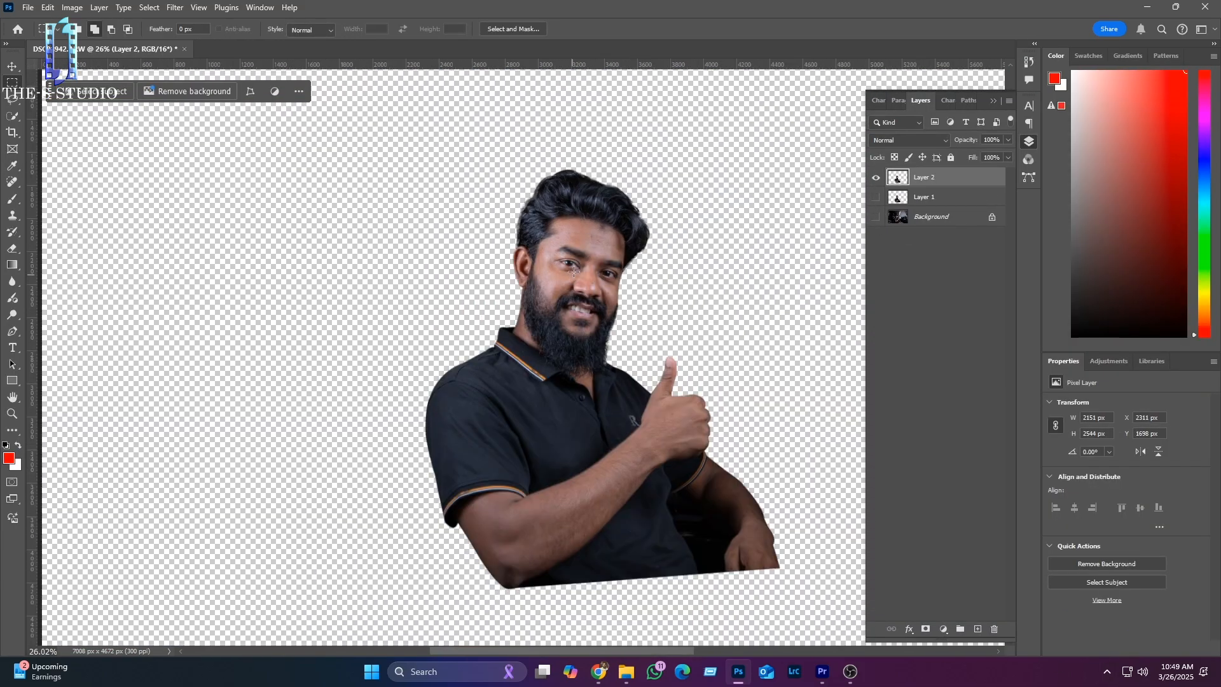
{"action": "scroll", "coordinate": [572, 277], "scroll_direction": "down", "scroll_amount": 1}
{"action": "scroll", "coordinate": [517, 301], "scroll_direction": "up", "scroll_amount": 3}
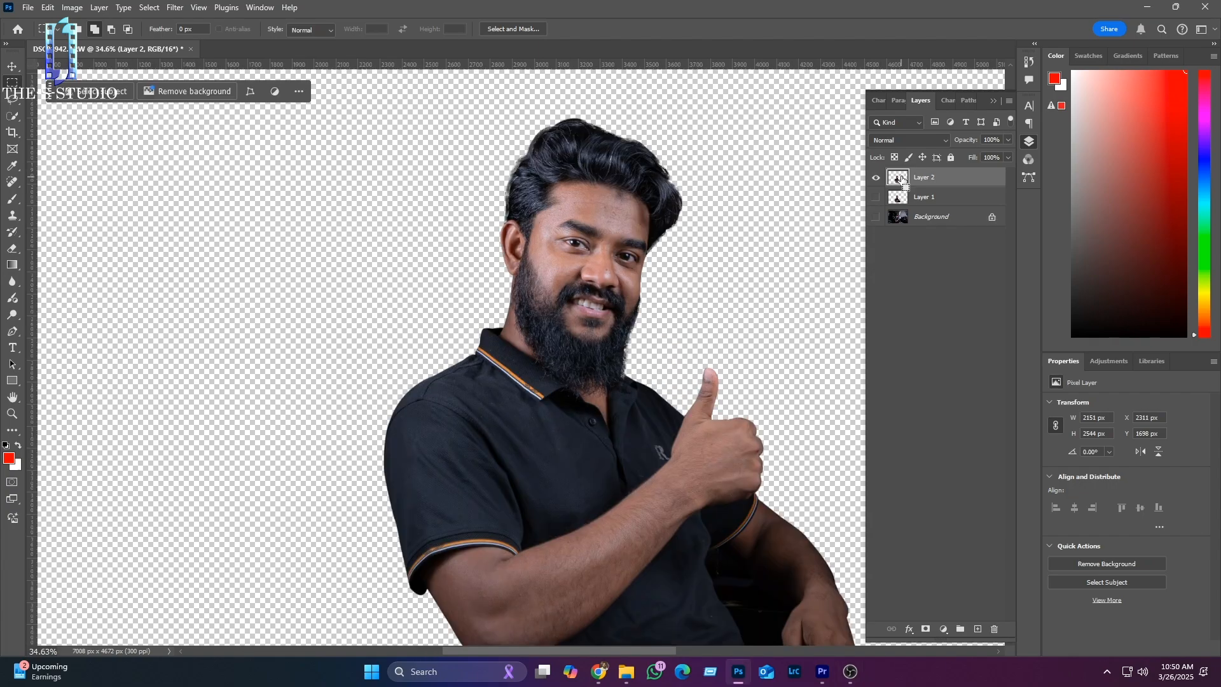
Step: Duplicate Layer 2 and remove the forehead and cheek blemishes with the Spot Healing Brush
{"action": "key", "text": "ctrl+j"}
{"action": "left_click", "coordinate": [12, 183]}
{"action": "left_click", "coordinate": [47, 183]}
{"action": "scroll", "coordinate": [521, 201], "scroll_direction": "up", "scroll_amount": 7}
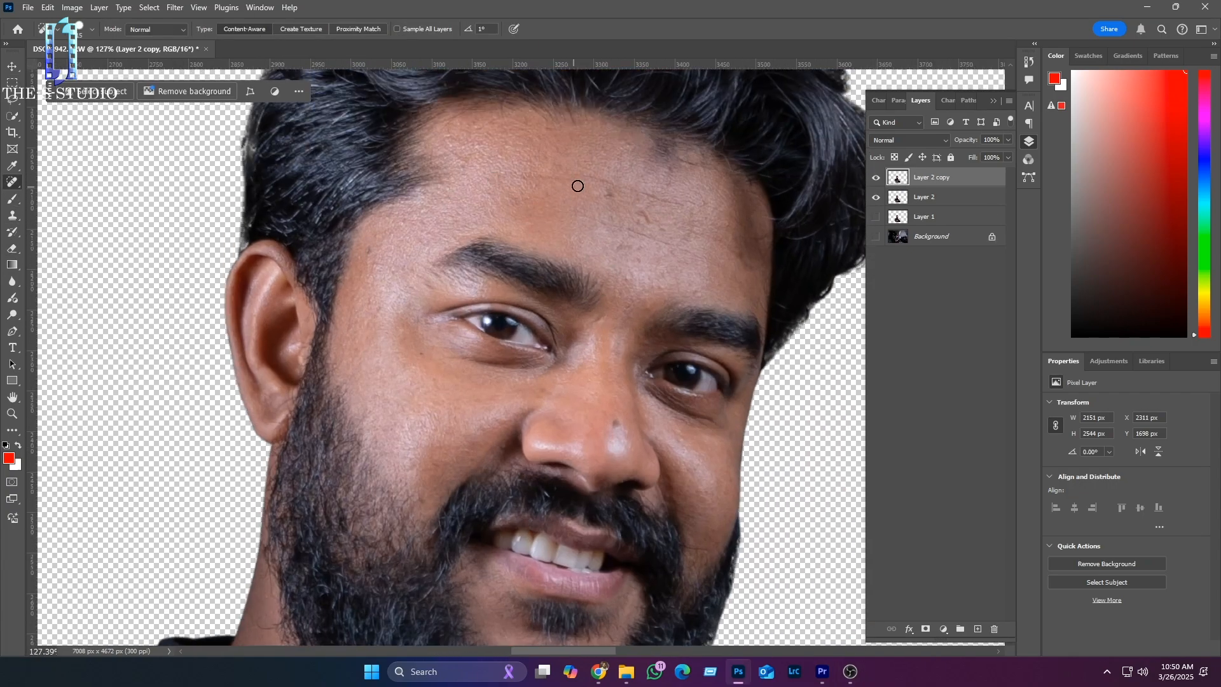
{"action": "left_click_drag", "start_coordinate": [667, 239], "coordinate": [667, 240]}
{"action": "left_click_drag", "start_coordinate": [675, 163], "coordinate": [716, 181]}
{"action": "left_click_drag", "start_coordinate": [458, 158], "coordinate": [492, 167]}
{"action": "scroll", "coordinate": [692, 490], "scroll_direction": "down", "scroll_amount": 3}
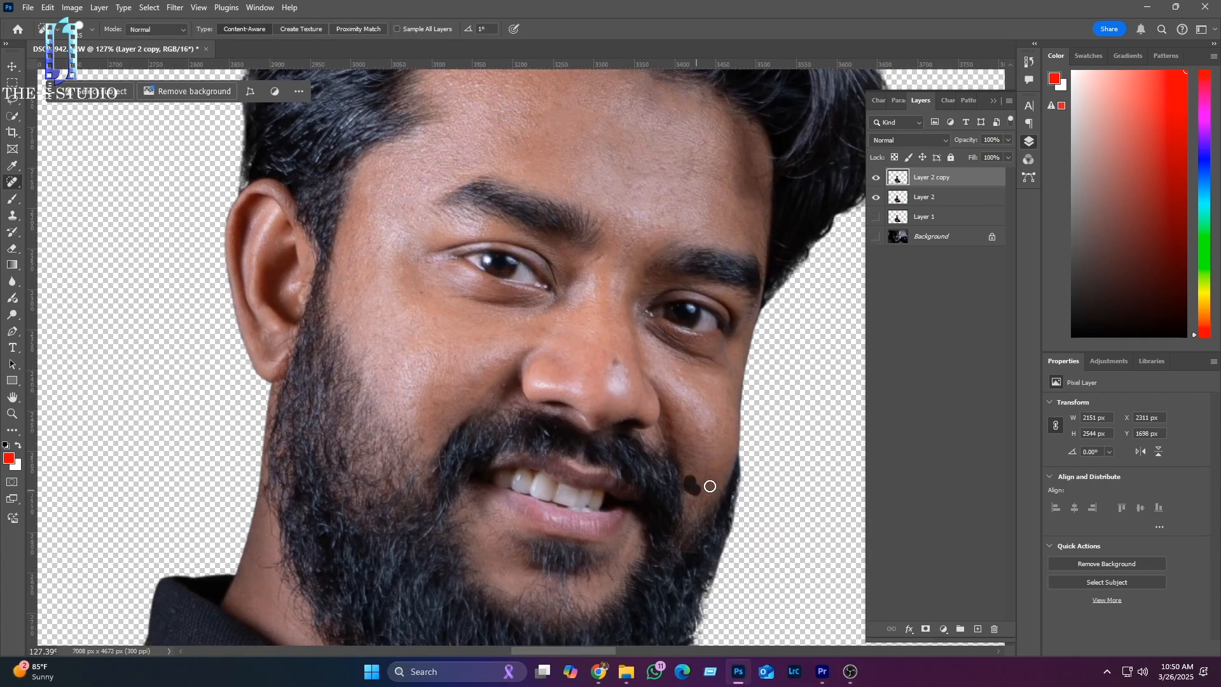
{"action": "scroll", "coordinate": [612, 242], "scroll_direction": "up", "scroll_amount": 2}
{"action": "key", "text": "]"}
{"action": "key", "text": "]"}
{"action": "left_click", "coordinate": [545, 143]}
{"action": "scroll", "coordinate": [428, 221], "scroll_direction": "down", "scroll_amount": 2}
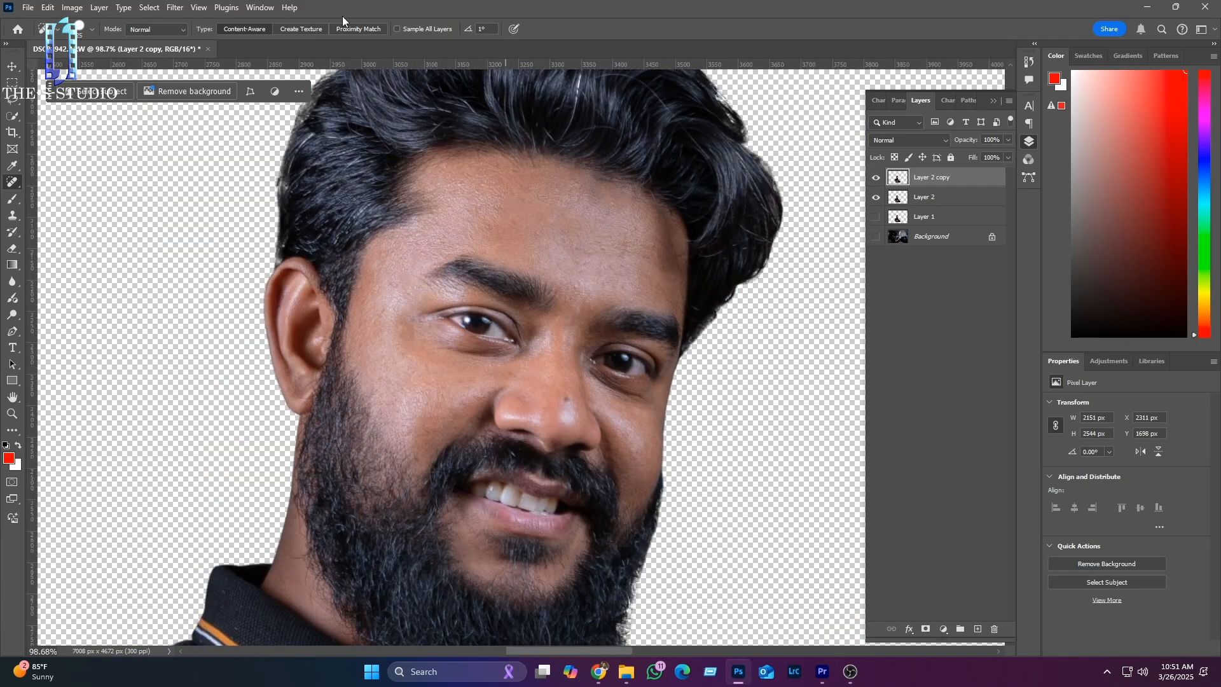
{"action": "left_click", "coordinate": [175, 7]}
{"action": "mouse_move", "coordinate": [299, 288]}
{"action": "left_click", "coordinate": [362, 288]}
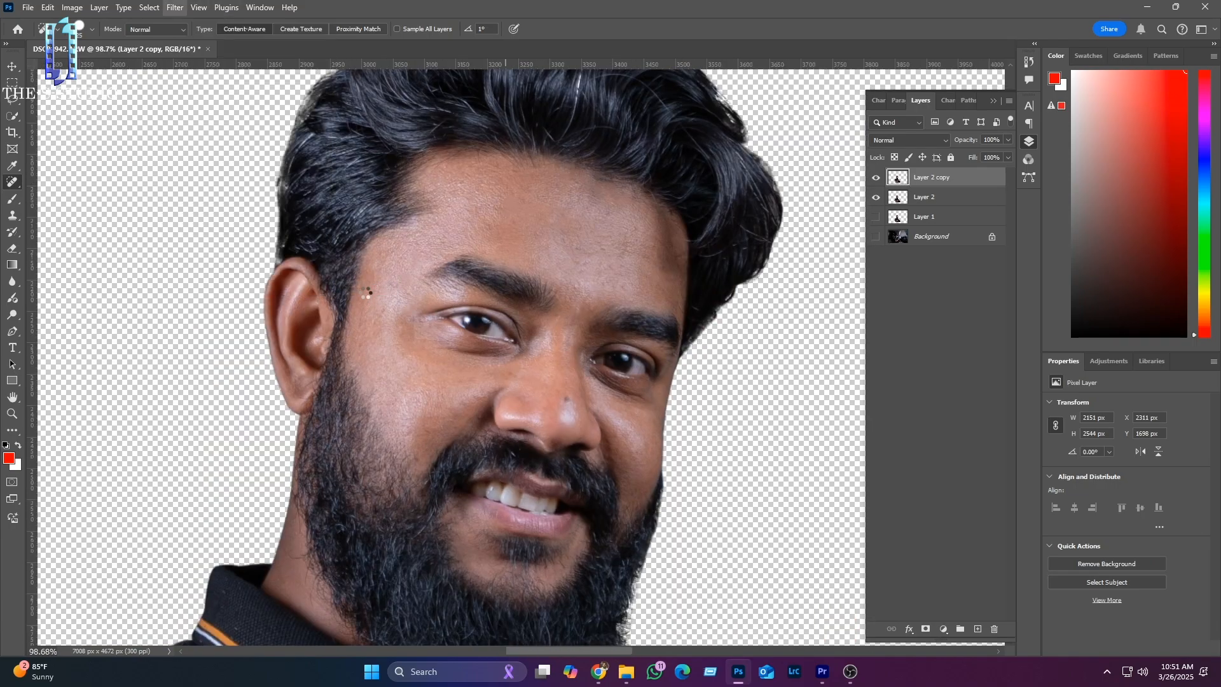
{"action": "left_click", "coordinate": [874, 182]}
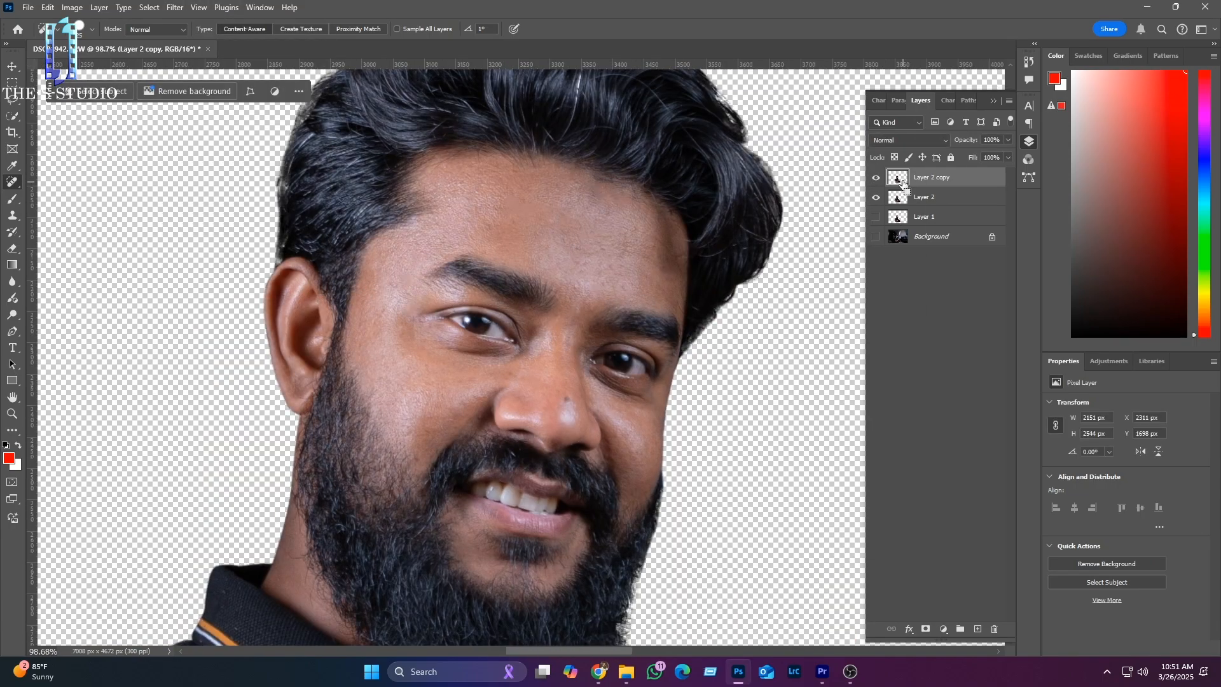
Step: Duplicate the healed layer and smooth its skin with Portraiture's Smoothing: Strong preset, output to a new layer
{"action": "key", "text": "ctrl+j"}
{"action": "left_click", "coordinate": [175, 8]}
{"action": "mouse_move", "coordinate": [279, 287]}
{"action": "left_click", "coordinate": [362, 287]}
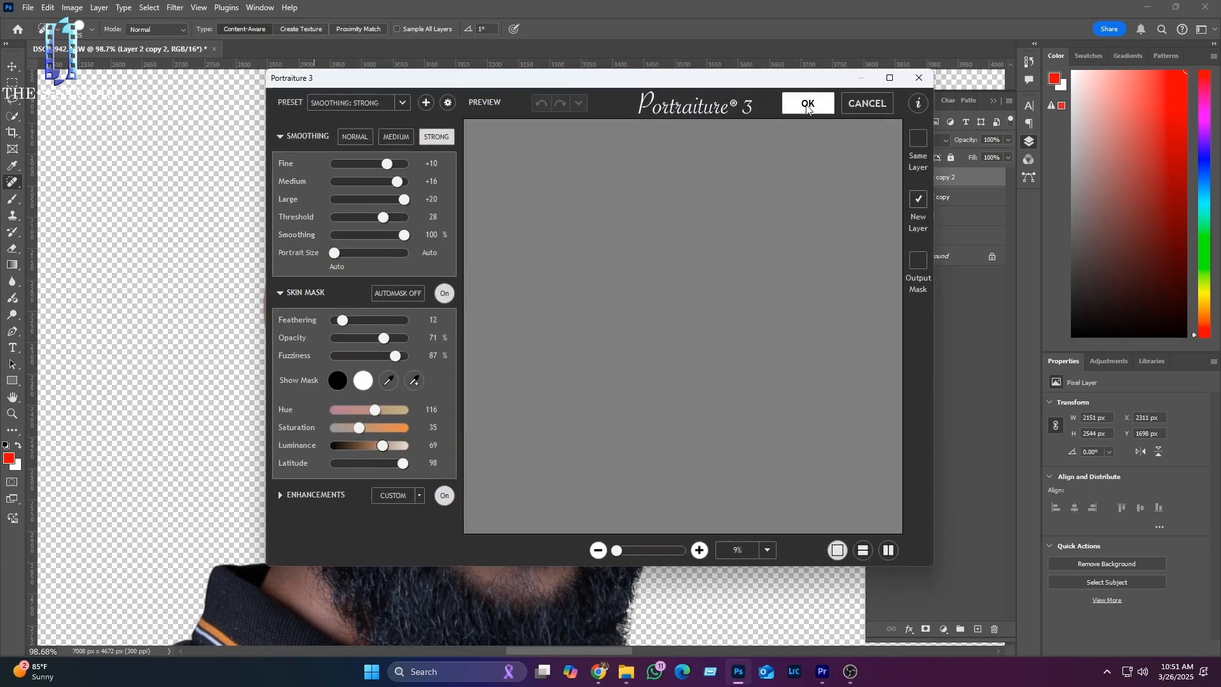
{"action": "left_click", "coordinate": [807, 105]}
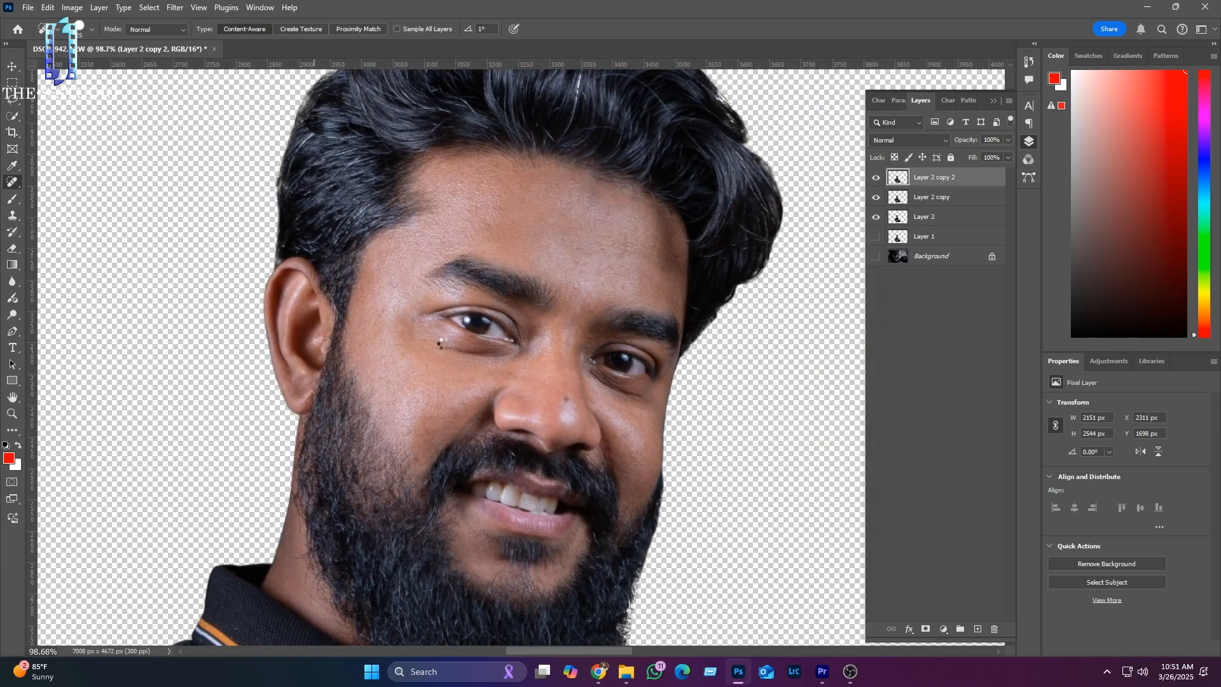
Step: Compare the man's skin before and after smoothing by toggling the smoothed layer's visibility
{"action": "left_click", "coordinate": [874, 182]}
{"action": "left_click", "coordinate": [873, 182]}
{"action": "scroll", "coordinate": [414, 377], "scroll_direction": "down", "scroll_amount": 5}
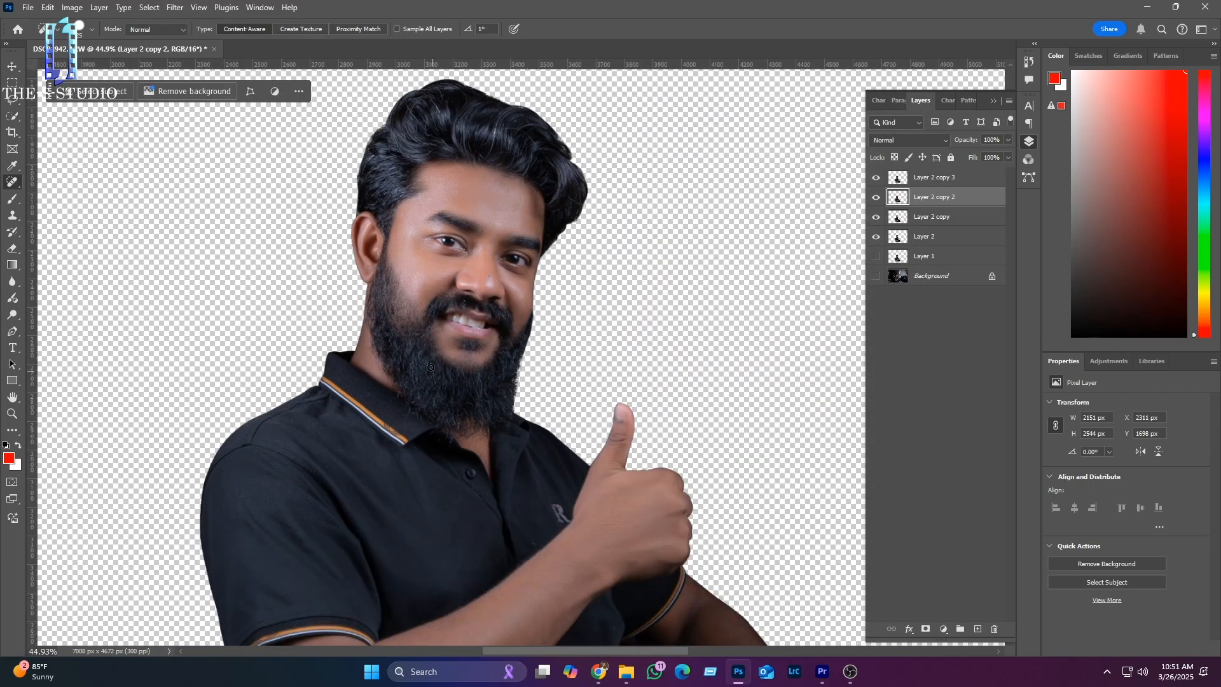
{"action": "scroll", "coordinate": [469, 408], "scroll_direction": "up", "scroll_amount": 5}
{"action": "left_click", "coordinate": [879, 181]}
{"action": "left_click", "coordinate": [879, 182]}
{"action": "scroll", "coordinate": [632, 191], "scroll_direction": "down", "scroll_amount": 6}
{"action": "scroll", "coordinate": [572, 210], "scroll_direction": "up", "scroll_amount": 4}
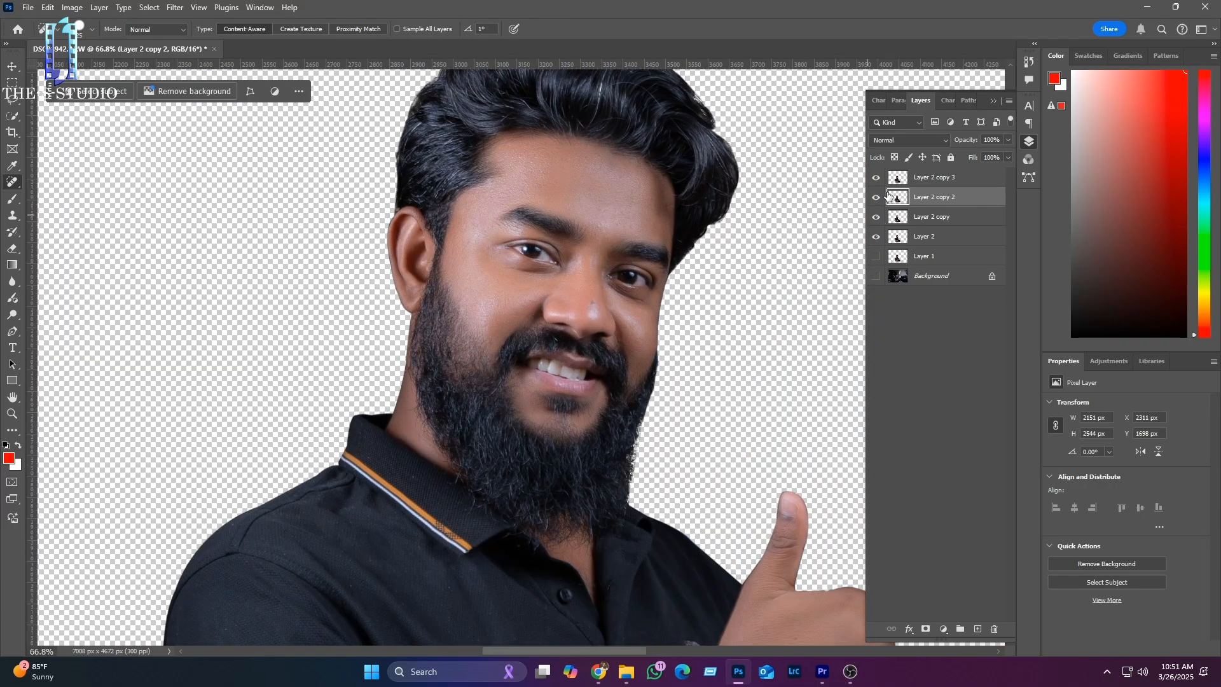
Step: Paint black on a new layer mask of the smoothed layer, and merge the retouching layers with a duplicate on top
{"action": "left_click", "coordinate": [935, 178]}
{"action": "left_click", "coordinate": [925, 629]}
{"action": "left_click", "coordinate": [12, 199]}
{"action": "left_click", "coordinate": [17, 446]}
{"action": "scroll", "coordinate": [560, 306], "scroll_direction": "up", "scroll_amount": 3}
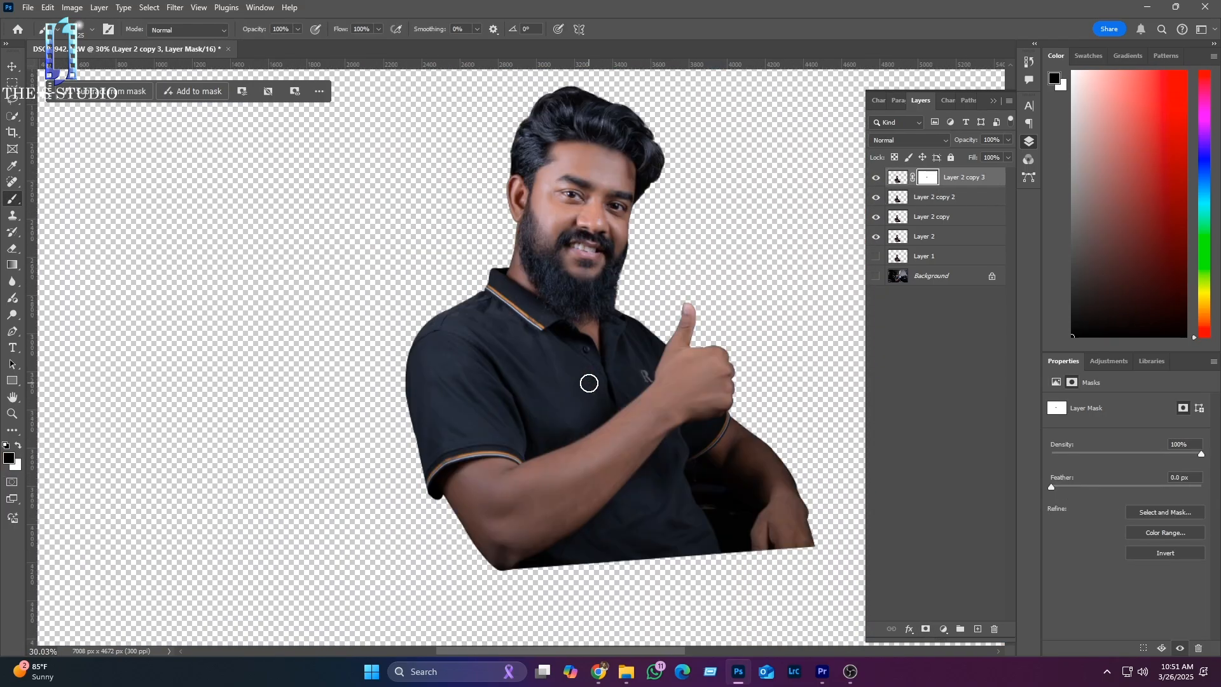
{"action": "scroll", "coordinate": [589, 381], "scroll_direction": "down", "scroll_amount": 2}
{"action": "left_click", "coordinate": [973, 181]}
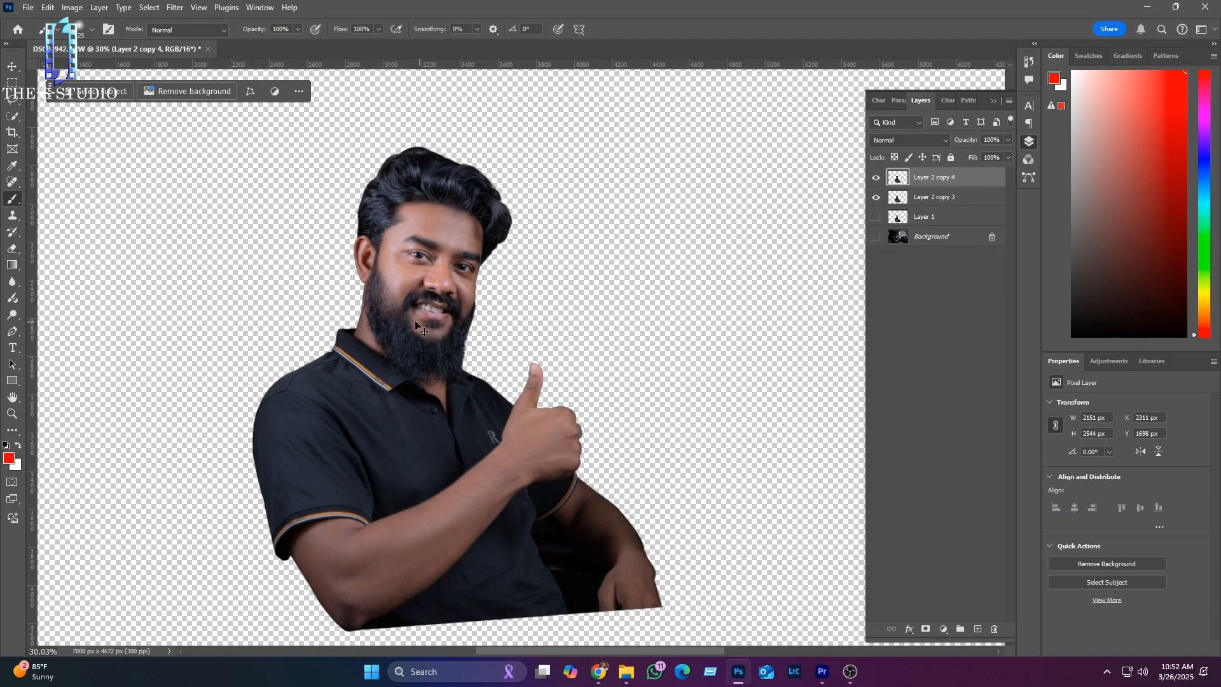
Step: In Camera Raw, raise the portrait's exposure slightly and set the Oranges luminance to +7 in the Color Mixer
{"action": "key", "text": "ctrl+shift+a"}
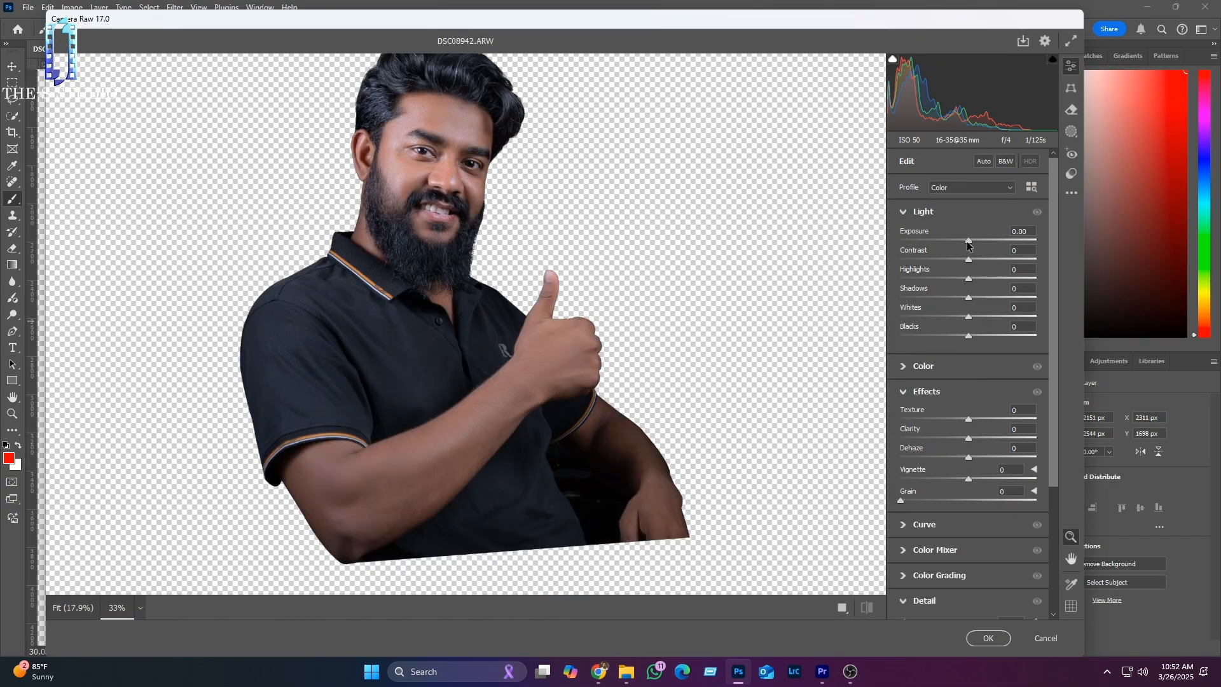
{"action": "left_click_drag", "start_coordinate": [968, 240], "coordinate": [976, 241]}
{"action": "left_click", "coordinate": [915, 391]}
{"action": "left_click", "coordinate": [916, 441]}
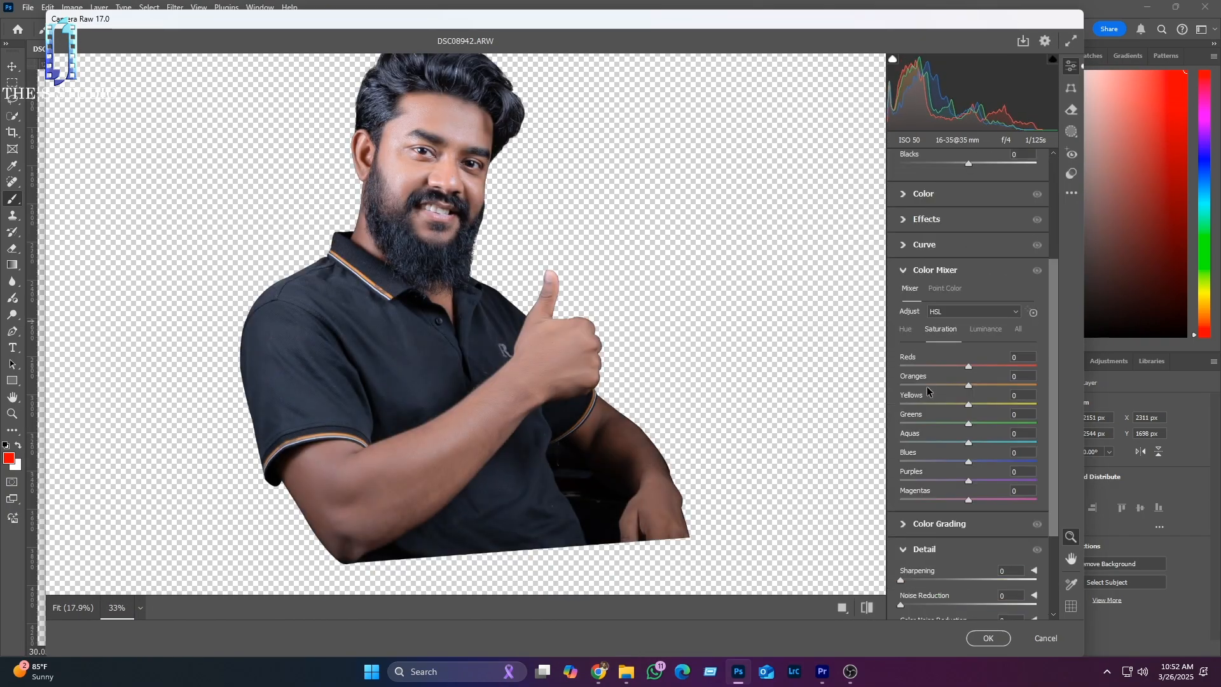
{"action": "left_click", "coordinate": [941, 329]}
{"action": "left_click", "coordinate": [985, 329]}
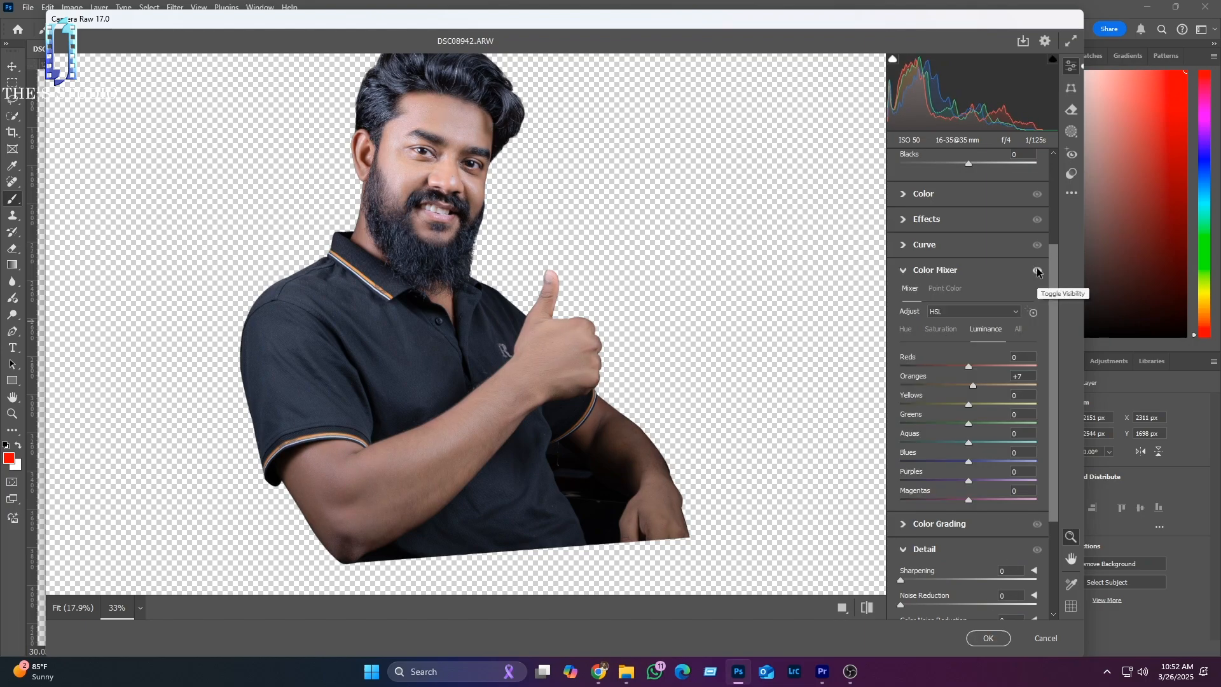
{"action": "left_click", "coordinate": [987, 638]}
{"action": "scroll", "coordinate": [390, 228], "scroll_direction": "up", "scroll_amount": 3}
{"action": "scroll", "coordinate": [390, 228], "scroll_direction": "up", "scroll_amount": 2}
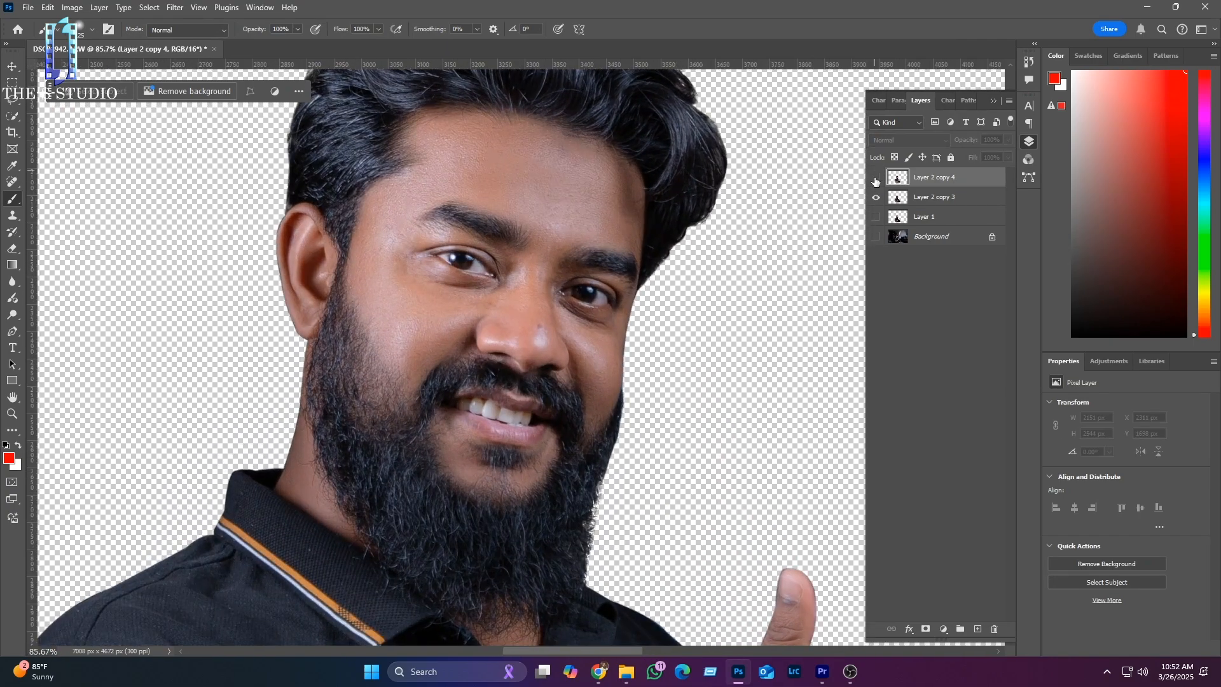
{"action": "scroll", "coordinate": [404, 395], "scroll_direction": "down", "scroll_amount": 4}
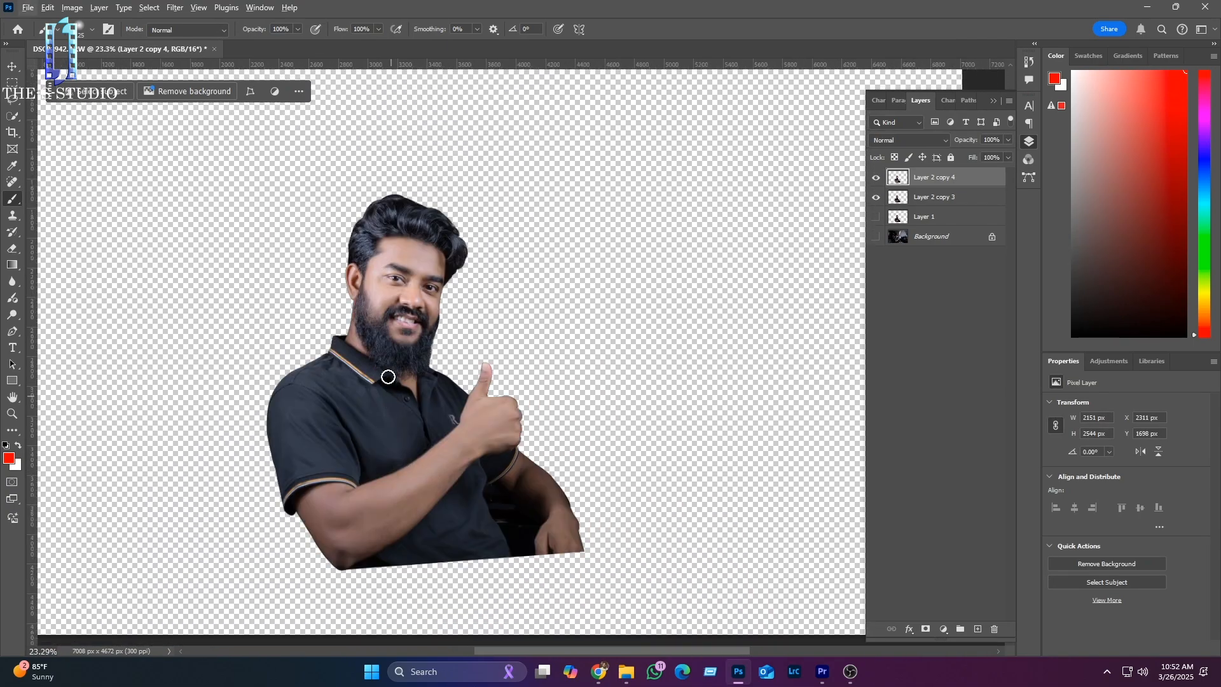
Step: Create a new blank 1920 x 1080 px document
{"action": "left_click", "coordinate": [29, 8]}
{"action": "left_click", "coordinate": [39, 23]}
{"action": "double_click", "coordinate": [452, 345]}
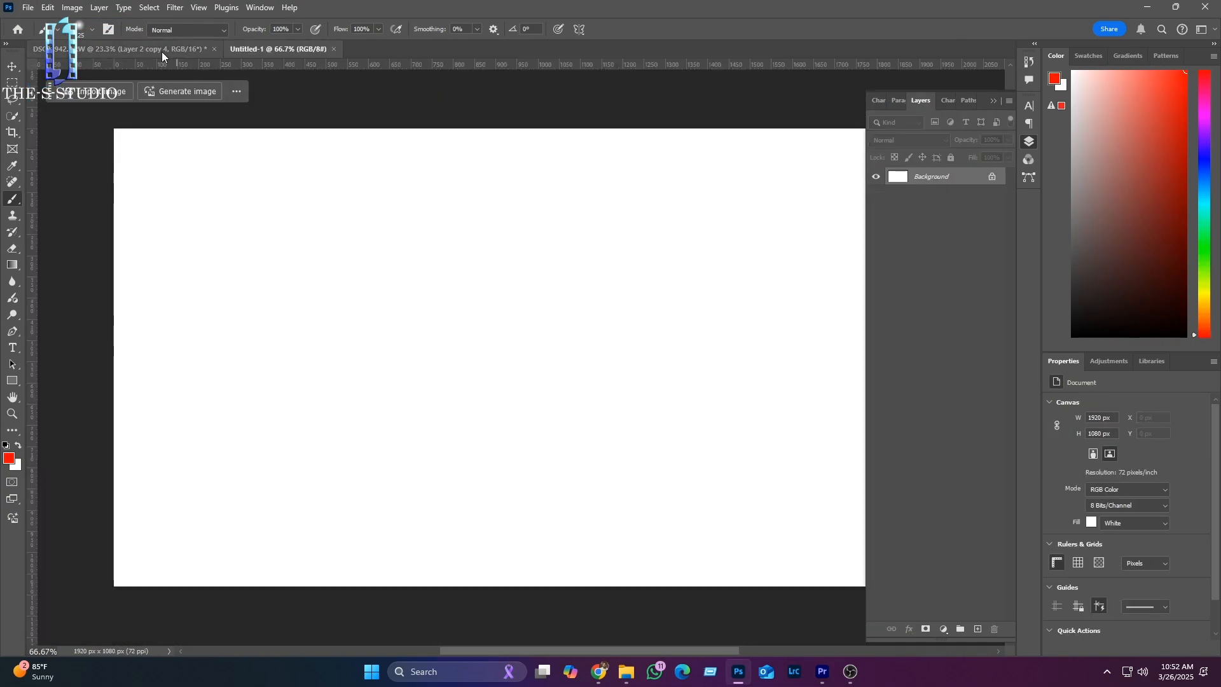
Step: Bring the retouched portrait into the new document, scale it down and place it in the canvas's left half
{"action": "left_click", "coordinate": [163, 56]}
{"action": "key", "text": "v"}
{"action": "left_click_drag", "start_coordinate": [432, 363], "coordinate": [470, 367]}
{"action": "left_click_drag", "start_coordinate": [587, 400], "coordinate": [501, 353]}
{"action": "scroll", "coordinate": [501, 354], "scroll_direction": "down", "scroll_amount": 8}
{"action": "left_click_drag", "start_coordinate": [608, 535], "coordinate": [563, 471]}
{"action": "scroll", "coordinate": [478, 389], "scroll_direction": "up", "scroll_amount": 4}
{"action": "scroll", "coordinate": [442, 359], "scroll_direction": "up", "scroll_amount": 3}
{"action": "left_click_drag", "start_coordinate": [447, 286], "coordinate": [454, 296]}
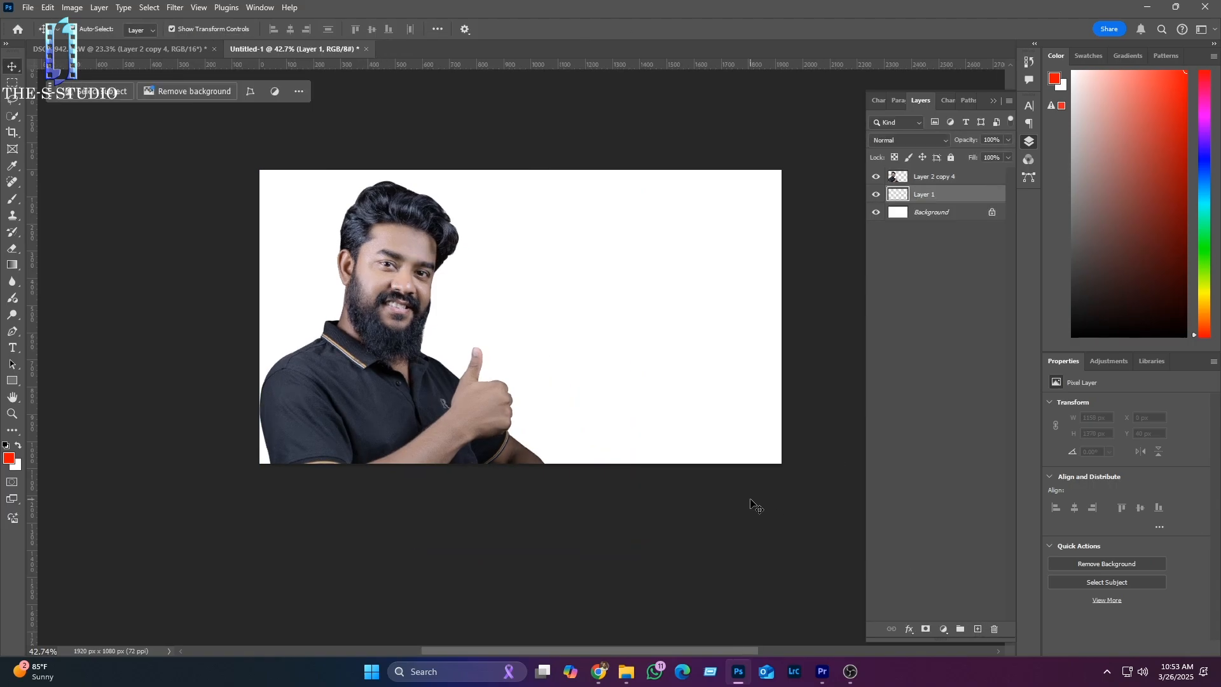
Step: Cover the empty layer beneath the portrait with dark purple using a very large soft brush
{"action": "left_click", "coordinate": [12, 200]}
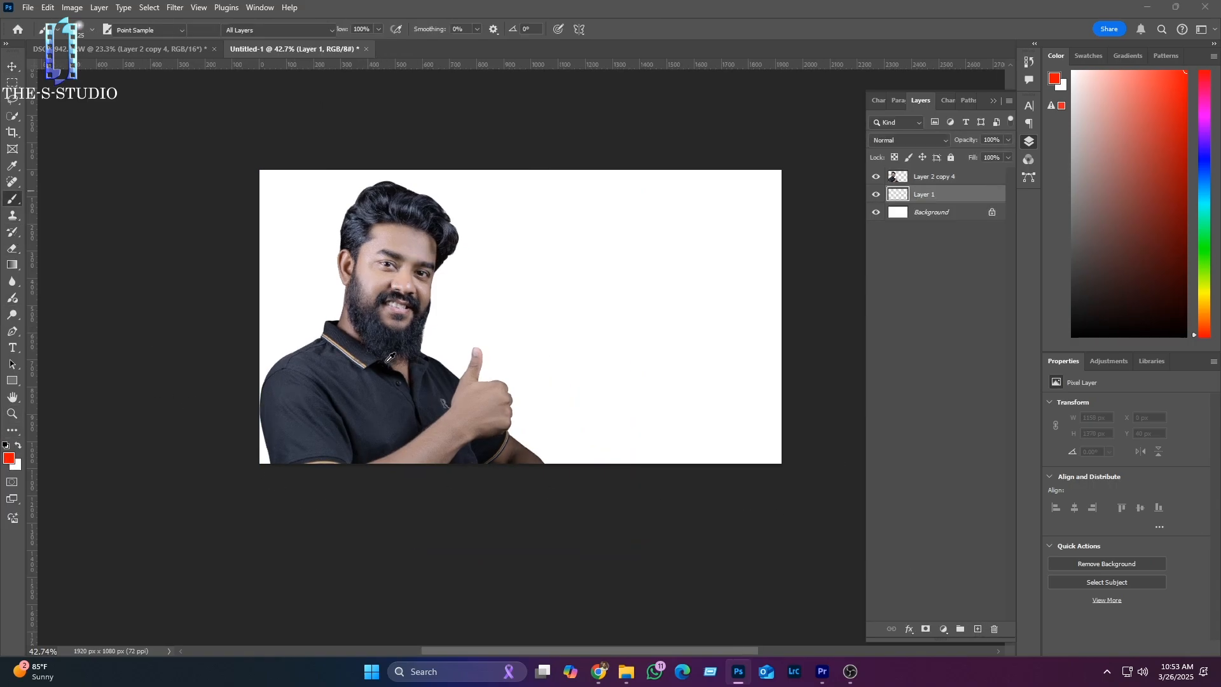
{"action": "left_click", "coordinate": [9, 457]}
{"action": "left_click", "coordinate": [945, 229]}
{"action": "left_click", "coordinate": [1056, 191]}
{"action": "left_click", "coordinate": [556, 281]}
{"action": "key", "text": "bracketright"}
{"action": "key", "text": "bracketright"}
{"action": "key", "text": "bracketright"}
{"action": "key", "text": "bracketright"}
{"action": "key", "text": "bracketright"}
{"action": "key", "text": "bracketright"}
{"action": "key", "text": "bracketright"}
{"action": "key", "text": "bracketright"}
{"action": "key", "text": "bracketright"}
{"action": "key", "text": "bracketright"}
{"action": "key", "text": "bracketright"}
{"action": "key", "text": "bracketright"}
{"action": "key", "text": "bracketright"}
{"action": "key", "text": "bracketright"}
{"action": "key", "text": "bracketright"}
{"action": "key", "text": "bracketright"}
{"action": "key", "text": "bracketright"}
{"action": "key", "text": "bracketright"}
{"action": "key", "text": "bracketright"}
{"action": "key", "text": "bracketright"}
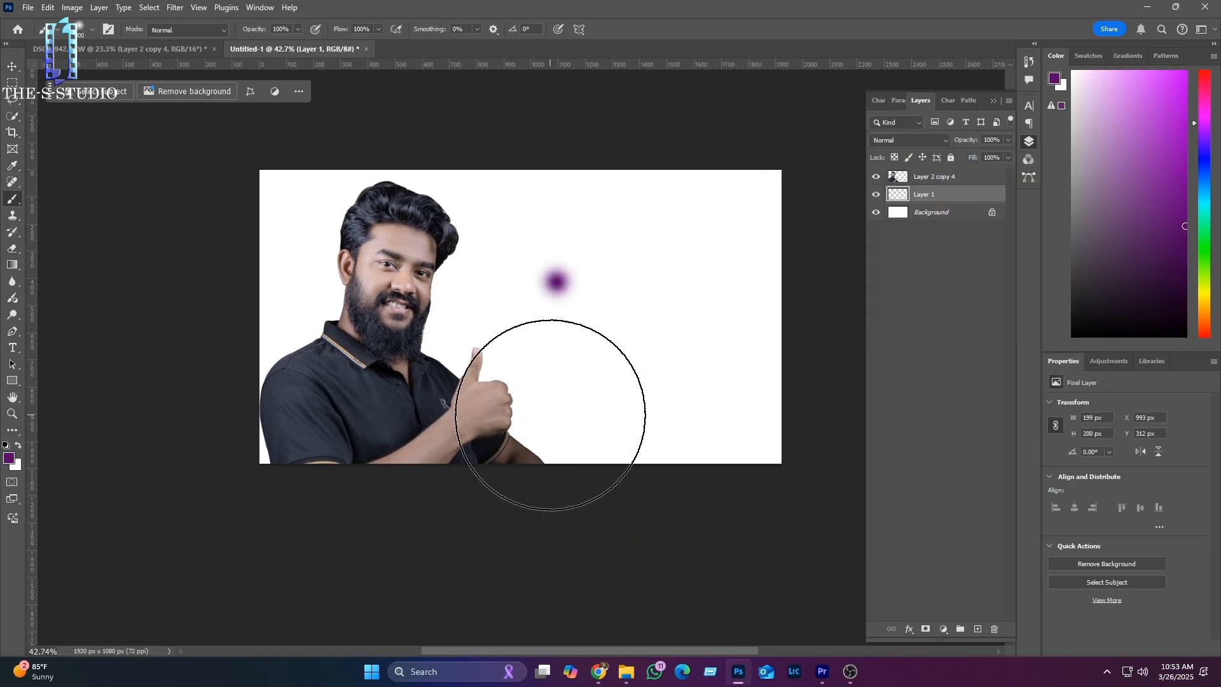
{"action": "left_click_drag", "start_coordinate": [548, 375], "coordinate": [356, 357]}
Step: Paint a soft white glow behind the man on a new layer with a large 0% hardness brush
{"action": "left_click", "coordinate": [19, 446]}
{"action": "key", "text": "bracketleft"}
{"action": "key", "text": "bracketleft"}
{"action": "key", "text": "bracketleft"}
{"action": "key", "text": "bracketleft"}
{"action": "key", "text": "bracketleft"}
{"action": "key", "text": "bracketleft"}
{"action": "key", "text": "bracketleft"}
{"action": "key", "text": "bracketleft"}
{"action": "key", "text": "bracketleft"}
{"action": "key", "text": "bracketleft"}
{"action": "left_click", "coordinate": [576, 282]}
{"action": "key", "text": "ctrl+z"}
{"action": "key", "text": "bracketleft"}
{"action": "key", "text": "bracketleft"}
{"action": "key", "text": "bracketleft"}
{"action": "key", "text": "bracketleft"}
{"action": "key", "text": "bracketleft"}
{"action": "key", "text": "bracketleft"}
{"action": "left_click", "coordinate": [978, 628]}
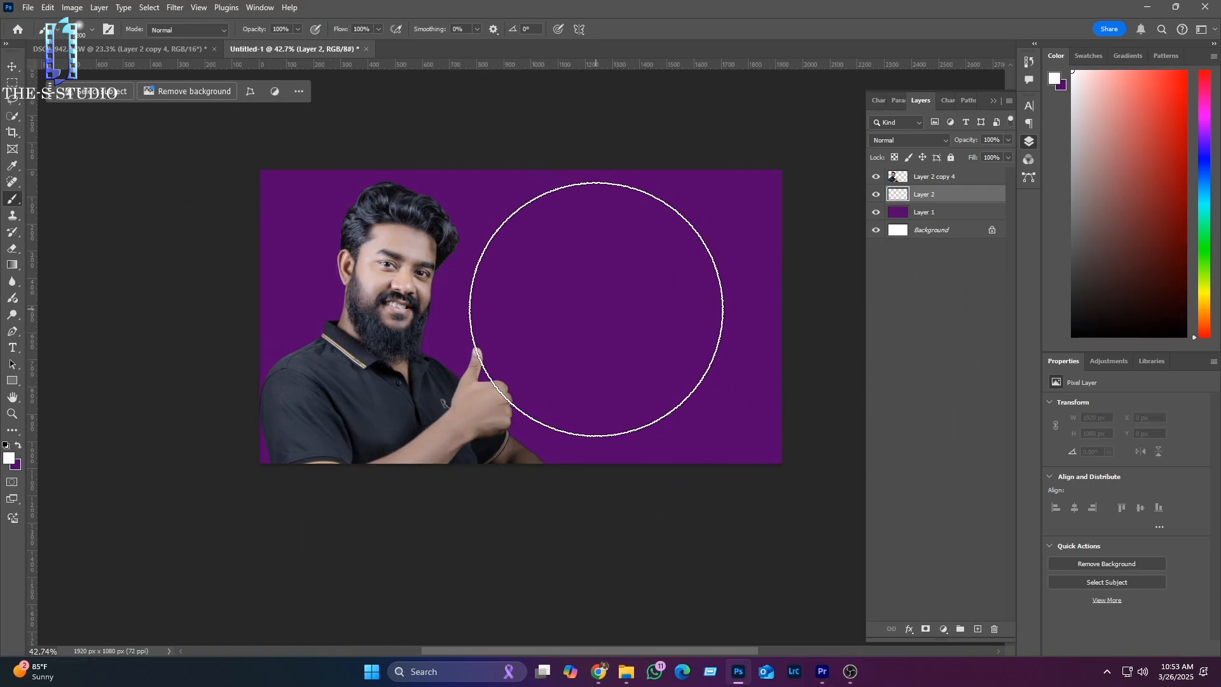
{"action": "left_click", "coordinate": [545, 312]}
{"action": "right_click", "coordinate": [677, 311]}
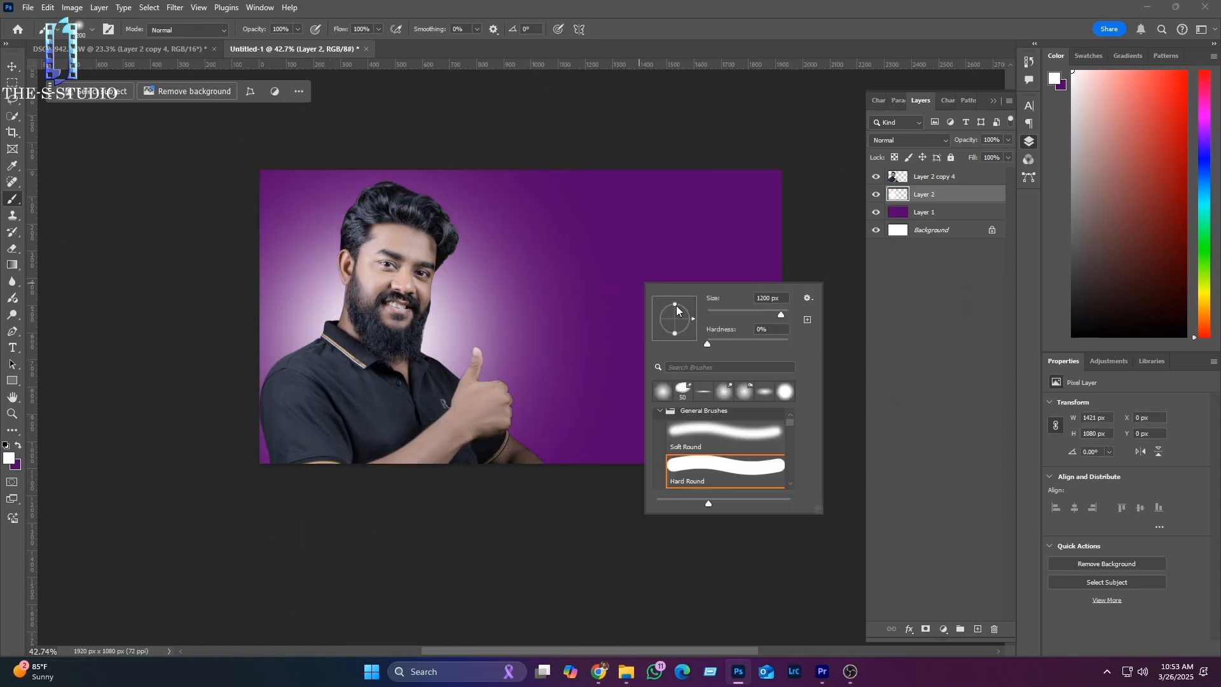
{"action": "left_click", "coordinate": [659, 276]}
{"action": "key", "text": "ctrl+z"}
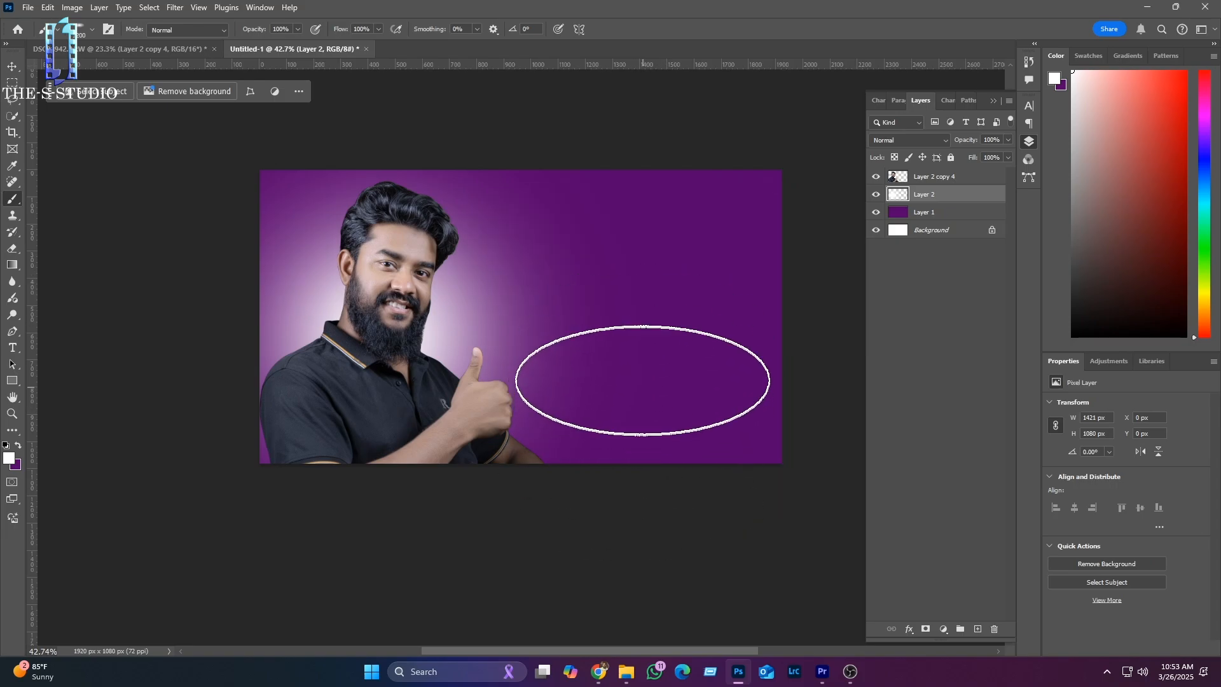
Step: Pick magenta, restore the brush's round tip and paint a soft glow on the empty side of the background
{"action": "left_click", "coordinate": [10, 458]}
{"action": "mouse_move", "coordinate": [942, 291]}
{"action": "left_mouse_down"}
{"action": "mouse_move", "coordinate": [944, 217]}
{"action": "mouse_move", "coordinate": [932, 255]}
{"action": "left_mouse_up"}
{"action": "left_click", "coordinate": [929, 222]}
{"action": "left_click", "coordinate": [1056, 191]}
{"action": "left_click", "coordinate": [683, 305]}
{"action": "key", "text": "ctrl+z"}
{"action": "right_click", "coordinate": [679, 286]}
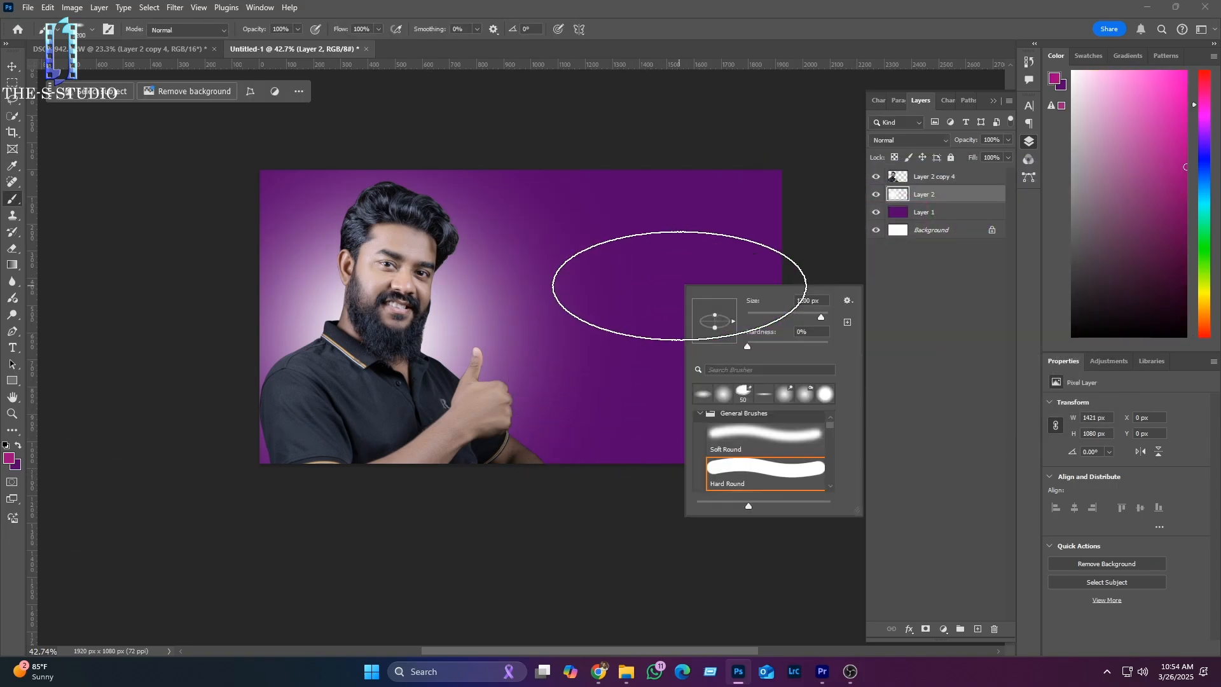
{"action": "left_click", "coordinate": [714, 314]}
{"action": "left_click", "coordinate": [657, 306]}
{"action": "scroll", "coordinate": [371, 393], "scroll_direction": "down", "scroll_amount": 1}
{"action": "scroll", "coordinate": [370, 381], "scroll_direction": "up", "scroll_amount": 3}
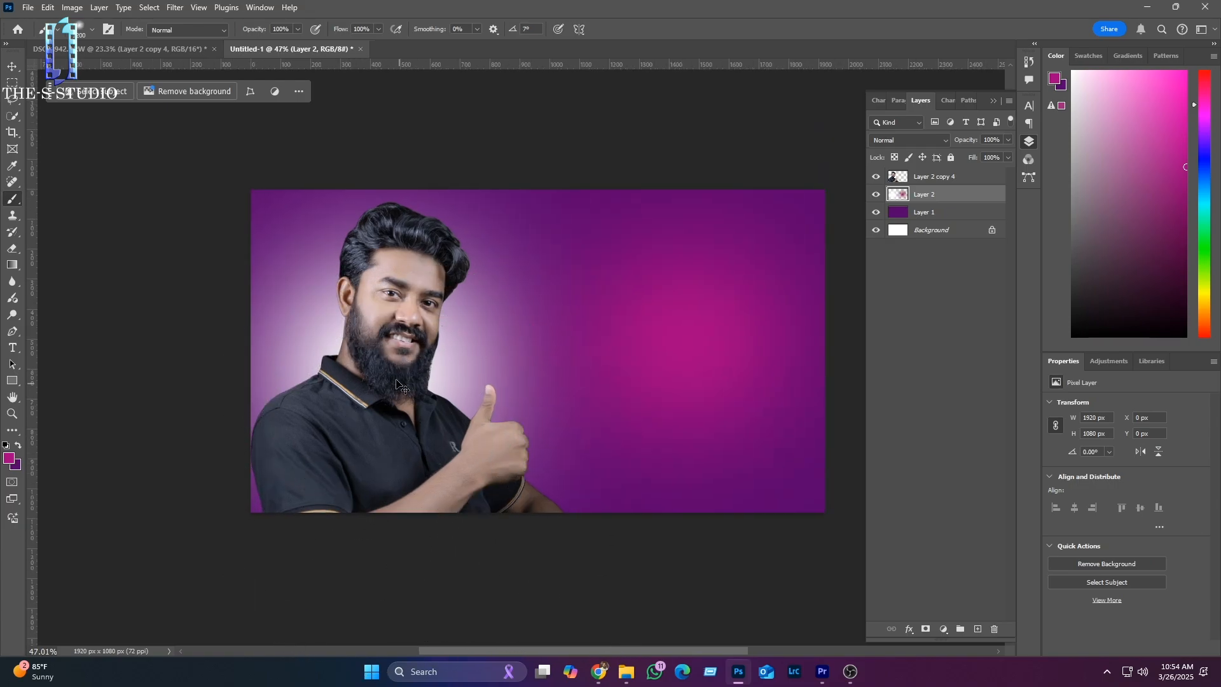
Step: Create a centred text box on the empty side of the canvas and write "Where to start" and "Adobe" on separate lines
{"action": "scroll", "coordinate": [278, 419], "scroll_direction": "right", "scroll_amount": 1}
{"action": "scroll", "coordinate": [150, 415], "scroll_direction": "up", "scroll_amount": 1}
{"action": "scroll", "coordinate": [150, 419], "scroll_direction": "down", "scroll_amount": 1}
{"action": "scroll", "coordinate": [150, 420], "scroll_direction": "left", "scroll_amount": 1}
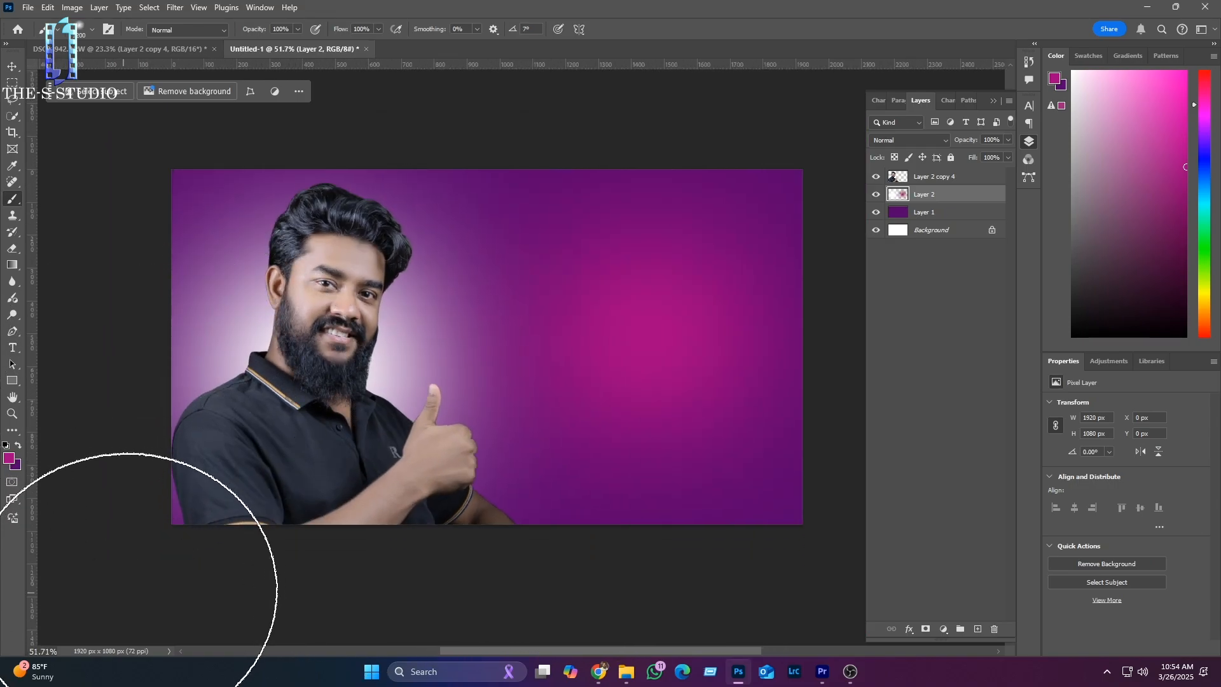
{"action": "left_click", "coordinate": [14, 351]}
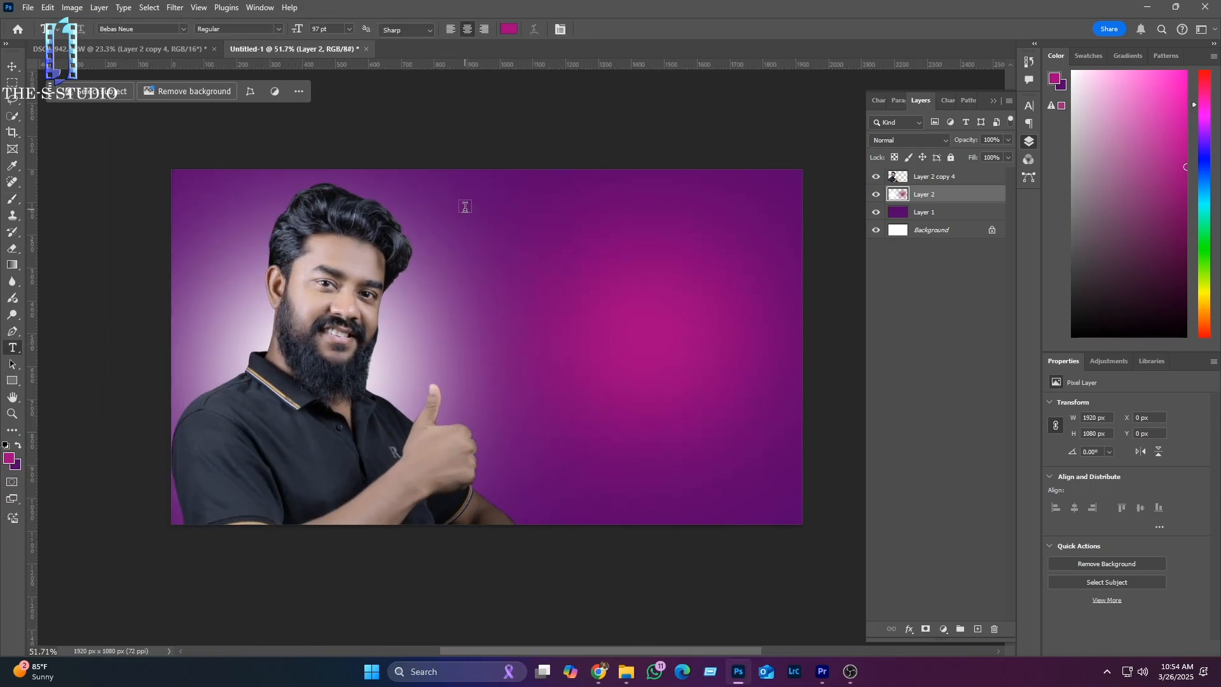
{"action": "left_click_drag", "start_coordinate": [744, 454], "coordinate": [786, 495]}
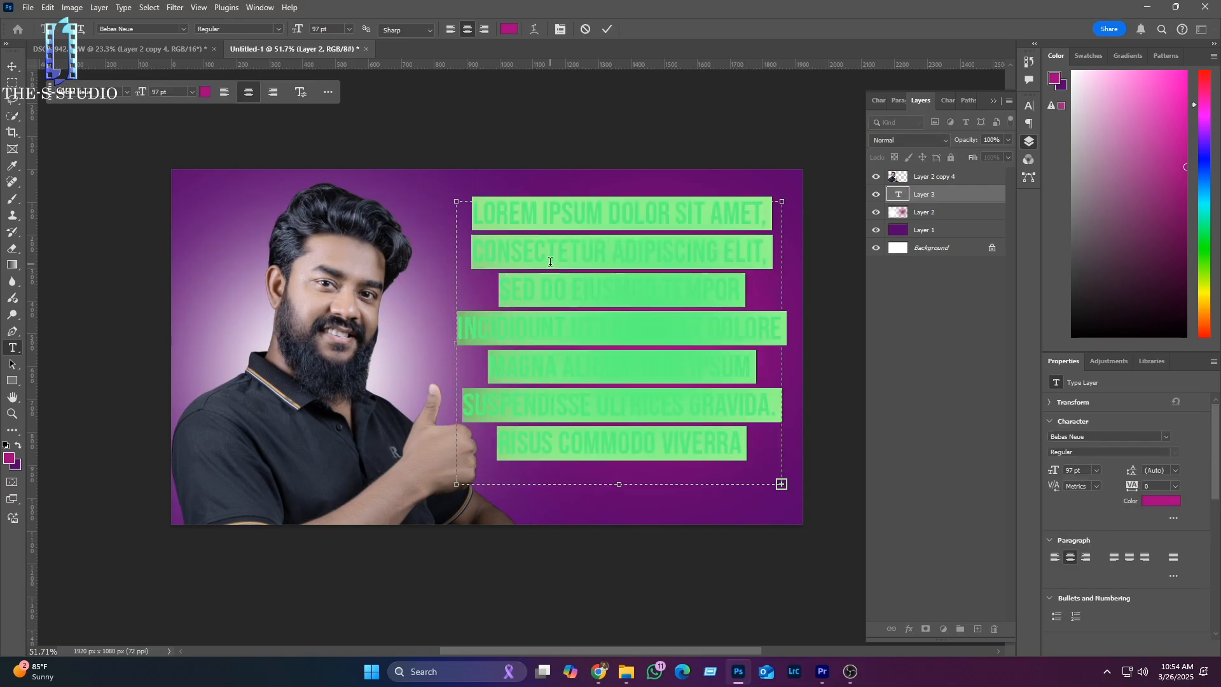
{"action": "key", "text": "BackSpace"}
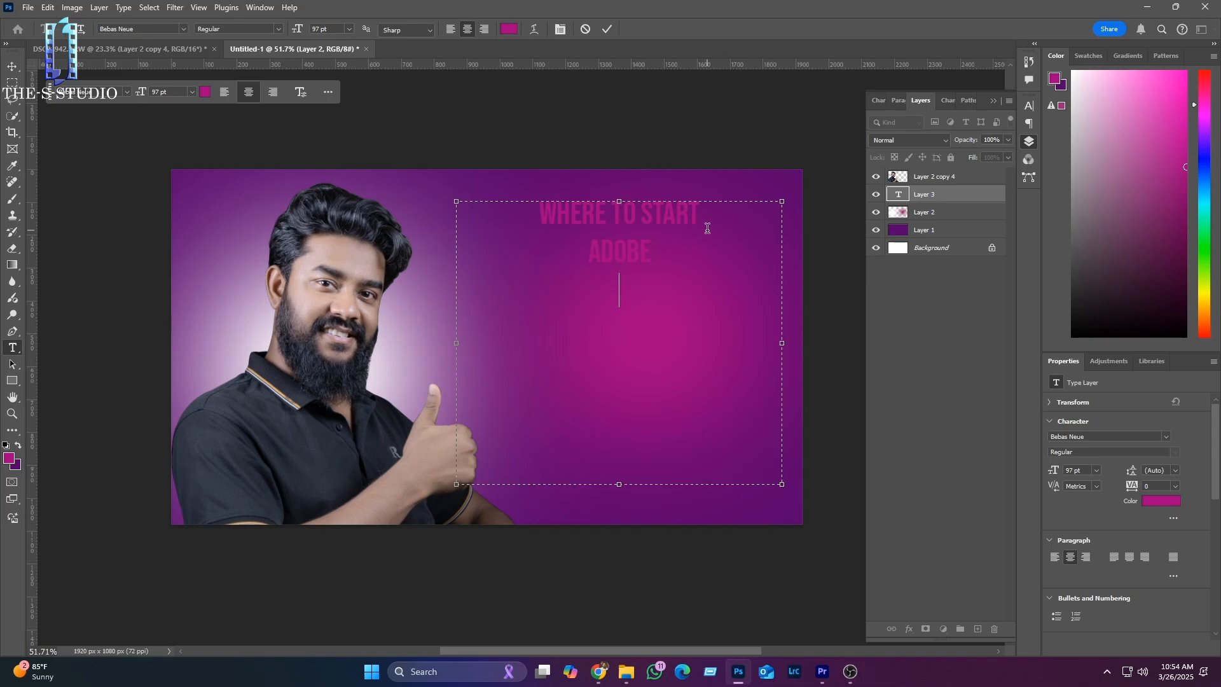
Step: Set all the text to white using the default colours and add "Premier Pro" as the third line, spelled "premier pro"
{"action": "key", "text": "ctrl+a"}
{"action": "left_click", "coordinate": [5, 445]}
{"action": "left_click", "coordinate": [18, 445]}
{"action": "left_click", "coordinate": [692, 277]}
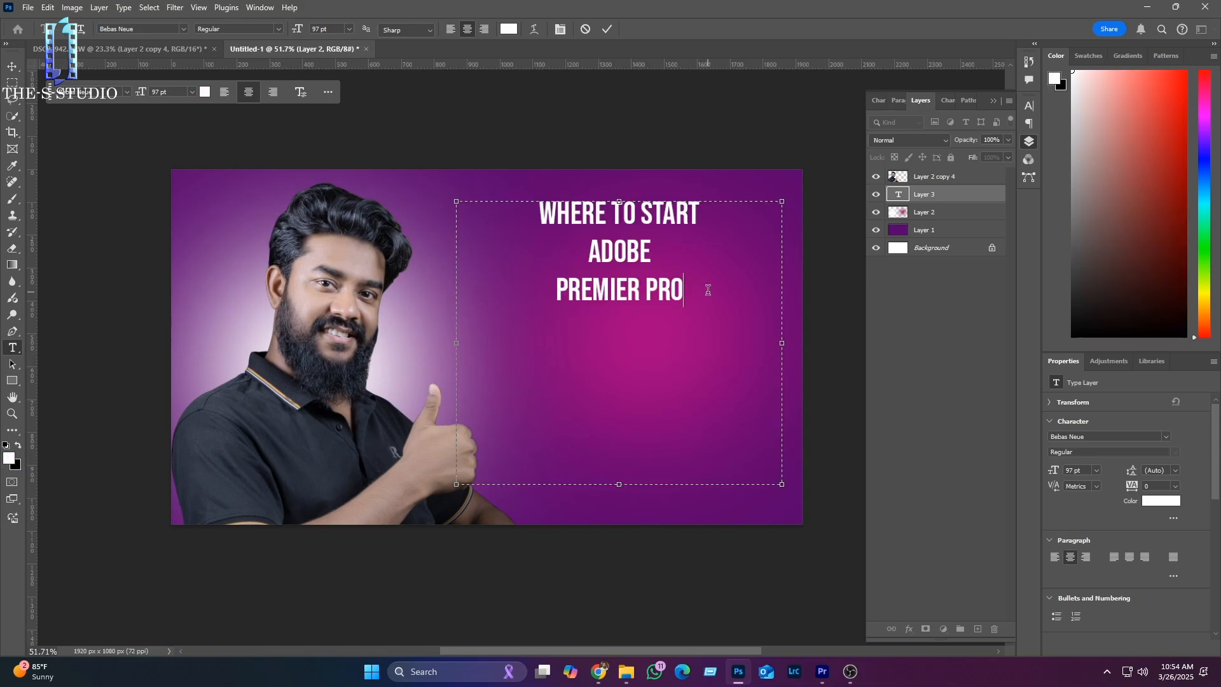
Step: Change the font of the "Adobe" and "premier pro" lines to Franklin Gothic Heavy
{"action": "left_click_drag", "start_coordinate": [602, 270], "coordinate": [574, 253]}
{"action": "left_click", "coordinate": [186, 28]}
{"action": "left_click", "coordinate": [279, 29]}
{"action": "left_click", "coordinate": [182, 28]}
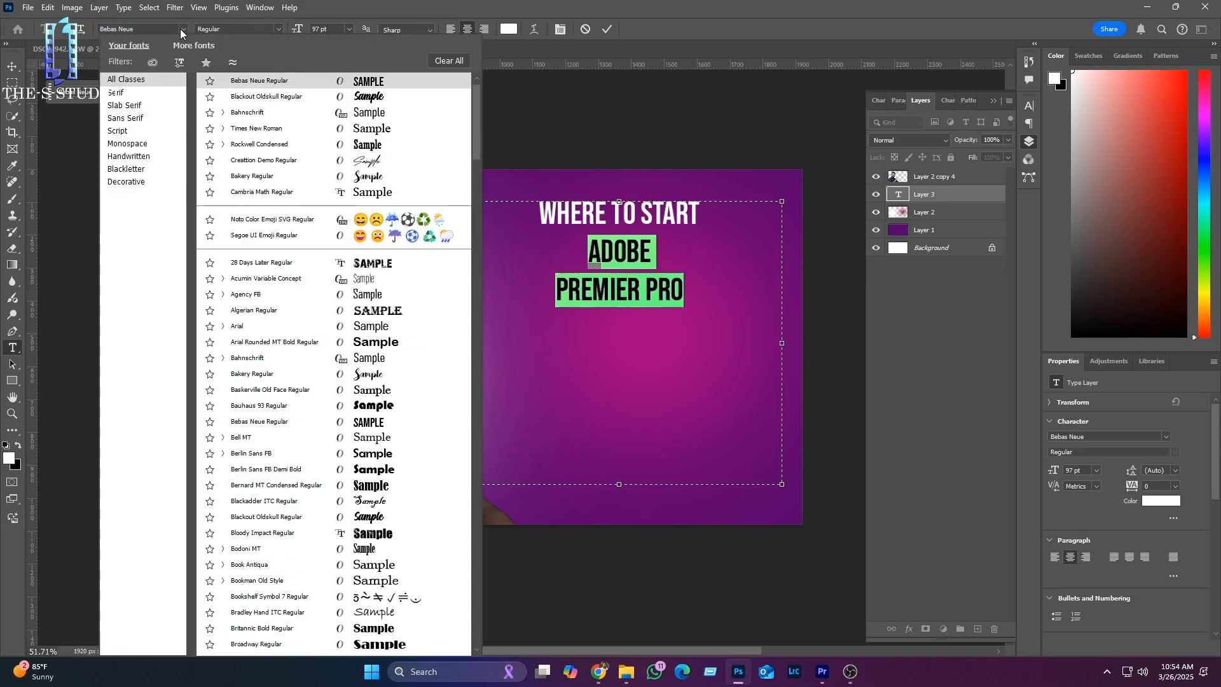
{"action": "scroll", "coordinate": [382, 179], "scroll_direction": "up", "scroll_amount": 1}
{"action": "left_click", "coordinate": [393, 87]}
Step: Capitalise the first letter of "Adobe" and set the word's size to 197 pt
{"action": "left_click", "coordinate": [588, 260]}
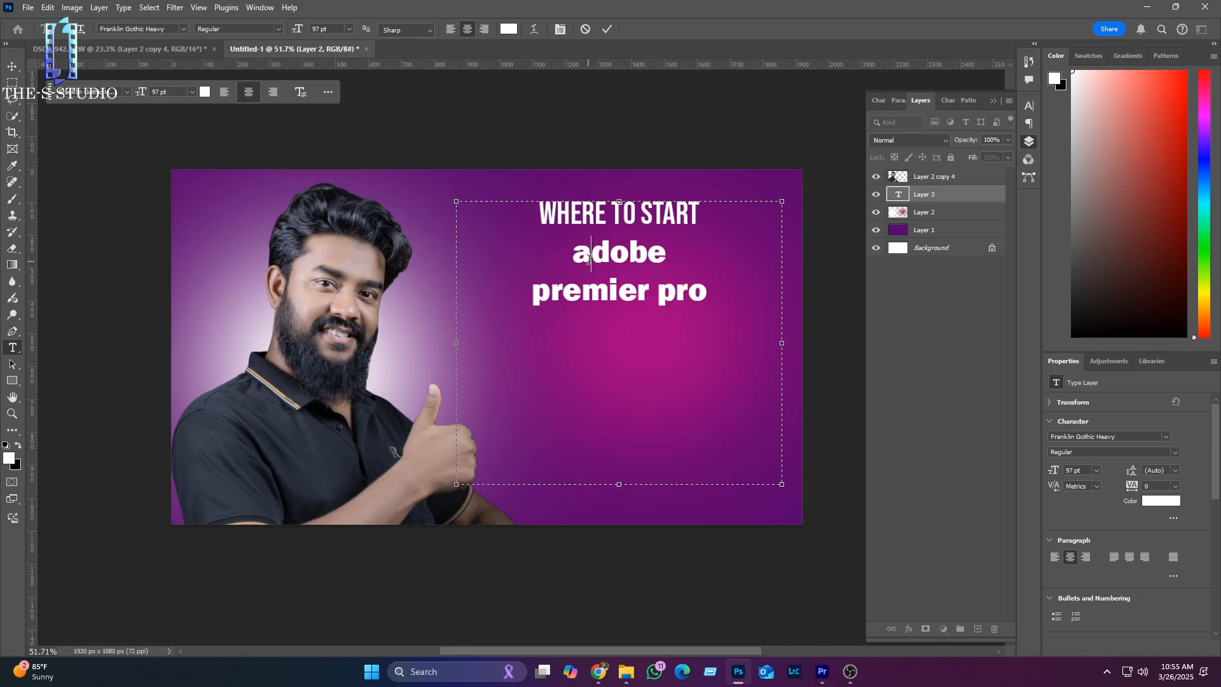
{"action": "left_click_drag", "start_coordinate": [677, 264], "coordinate": [572, 264]}
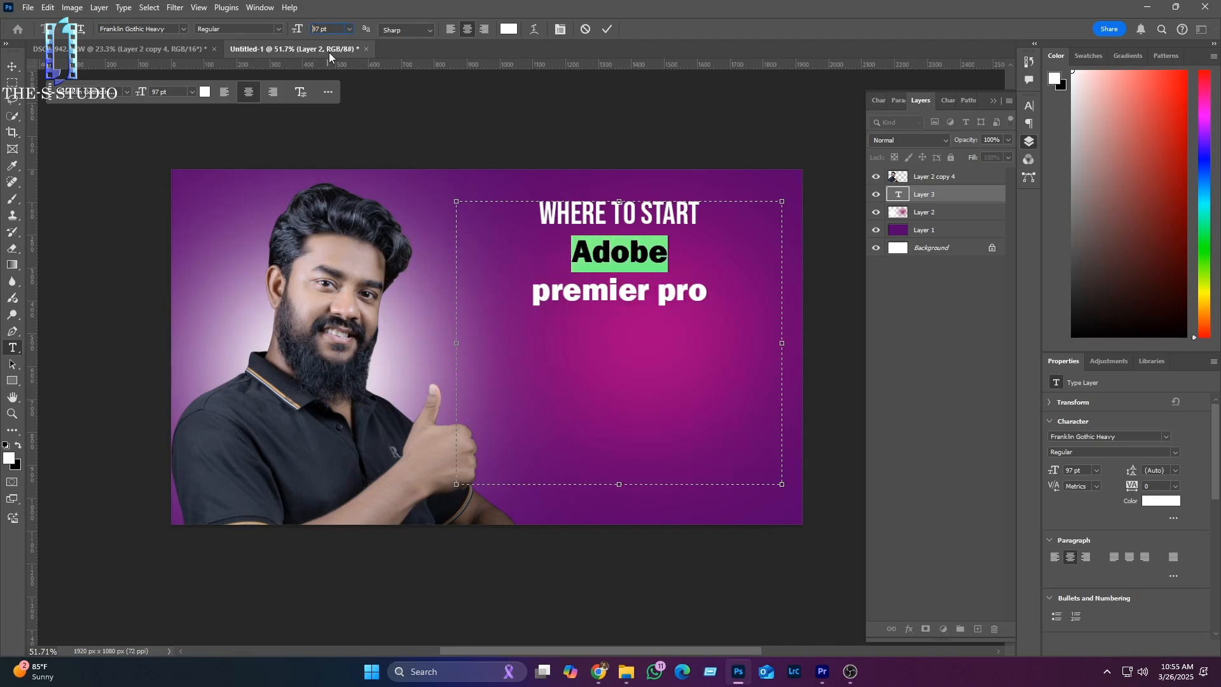
{"action": "type", "text": "1"}
Step: Set the font size of the "Where to start" line to 120 pt
{"action": "left_click", "coordinate": [641, 284]}
{"action": "left_click_drag", "start_coordinate": [720, 280], "coordinate": [528, 279]}
{"action": "left_click_drag", "start_coordinate": [703, 215], "coordinate": [487, 207]}
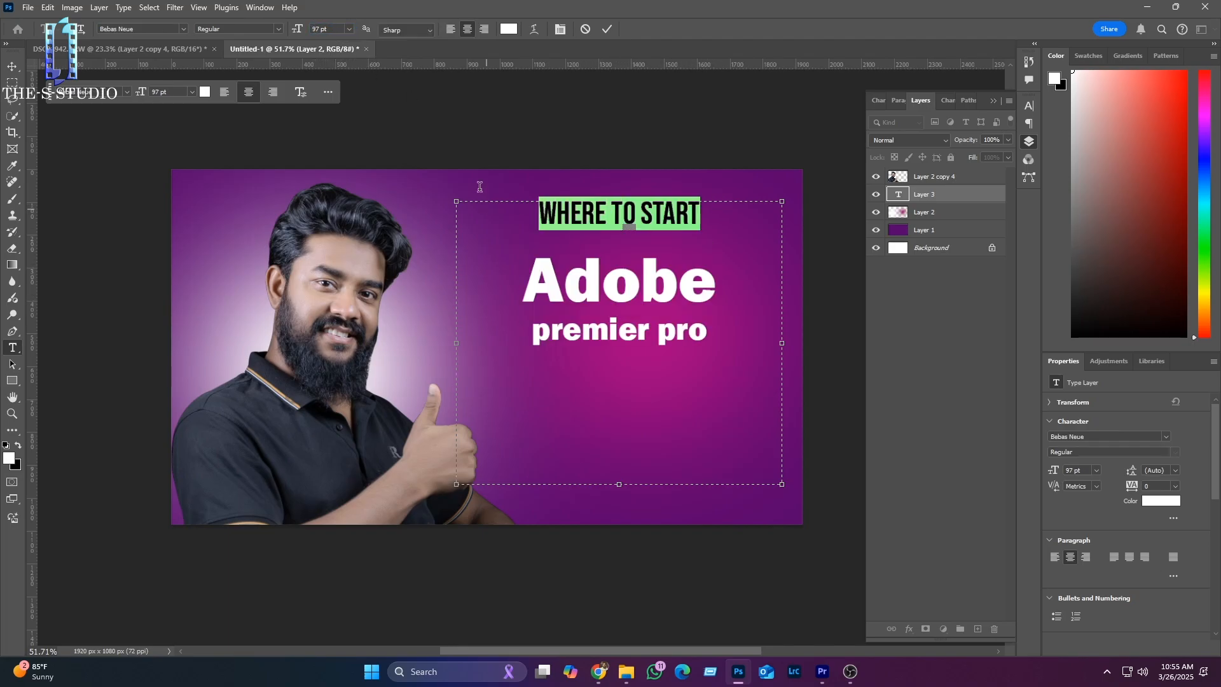
{"action": "type", "text": "100"}
{"action": "key", "text": "Return"}
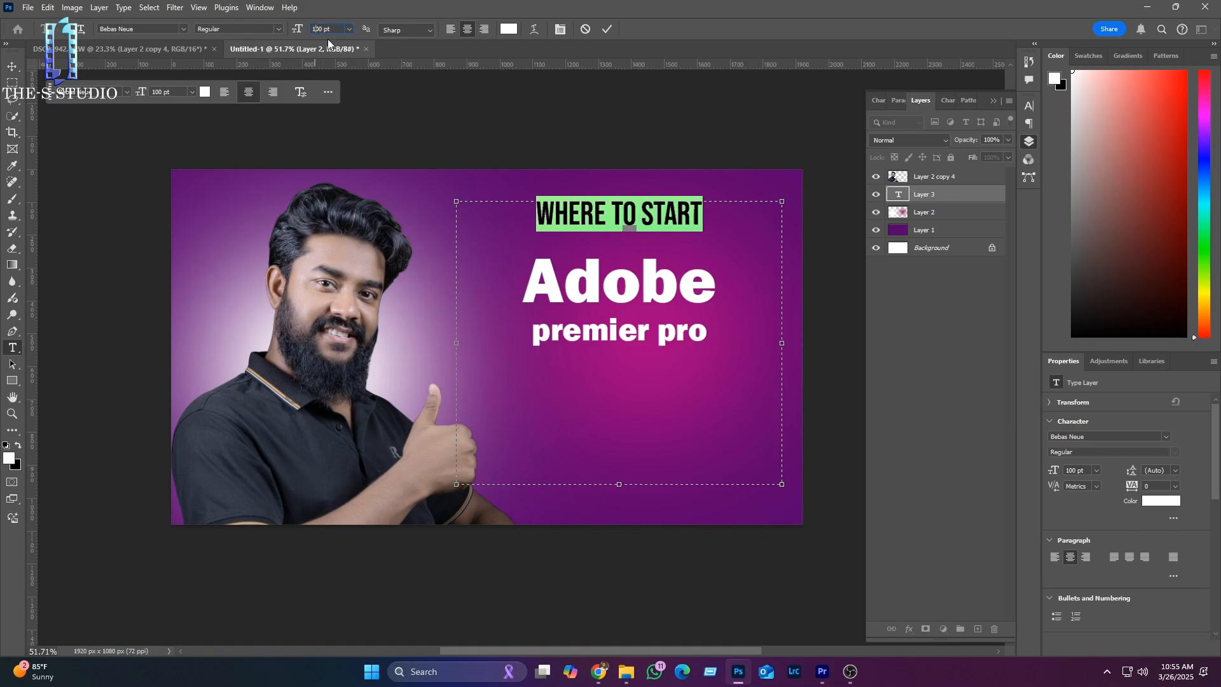
{"action": "left_click", "coordinate": [640, 290]}
Step: Capitalise both words of the third line to read "Premier Pro" and set its size to 110 pt
{"action": "left_click_drag", "start_coordinate": [709, 336], "coordinate": [510, 355]}
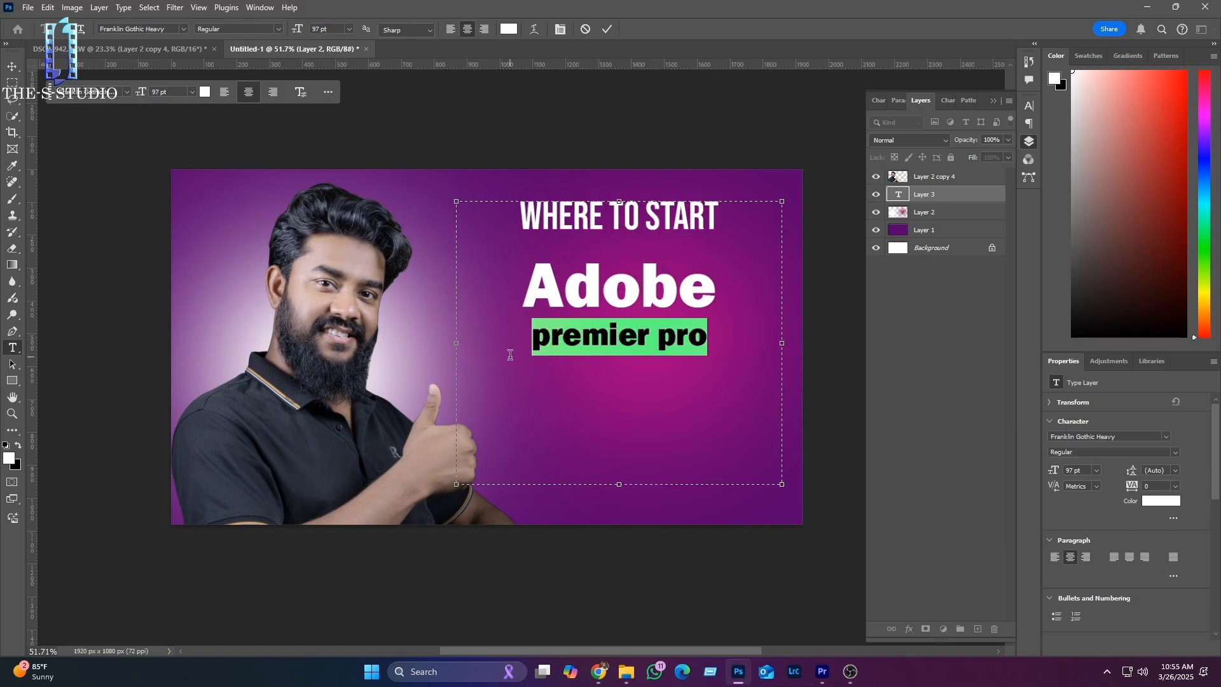
{"action": "left_click", "coordinate": [549, 337]}
{"action": "key", "text": "BackSpace"}
{"action": "type", "text": "P"}
{"action": "left_click", "coordinate": [678, 342]}
{"action": "key", "text": "BackSpace"}
{"action": "type", "text": "P"}
{"action": "left_click_drag", "start_coordinate": [719, 336], "coordinate": [514, 349]}
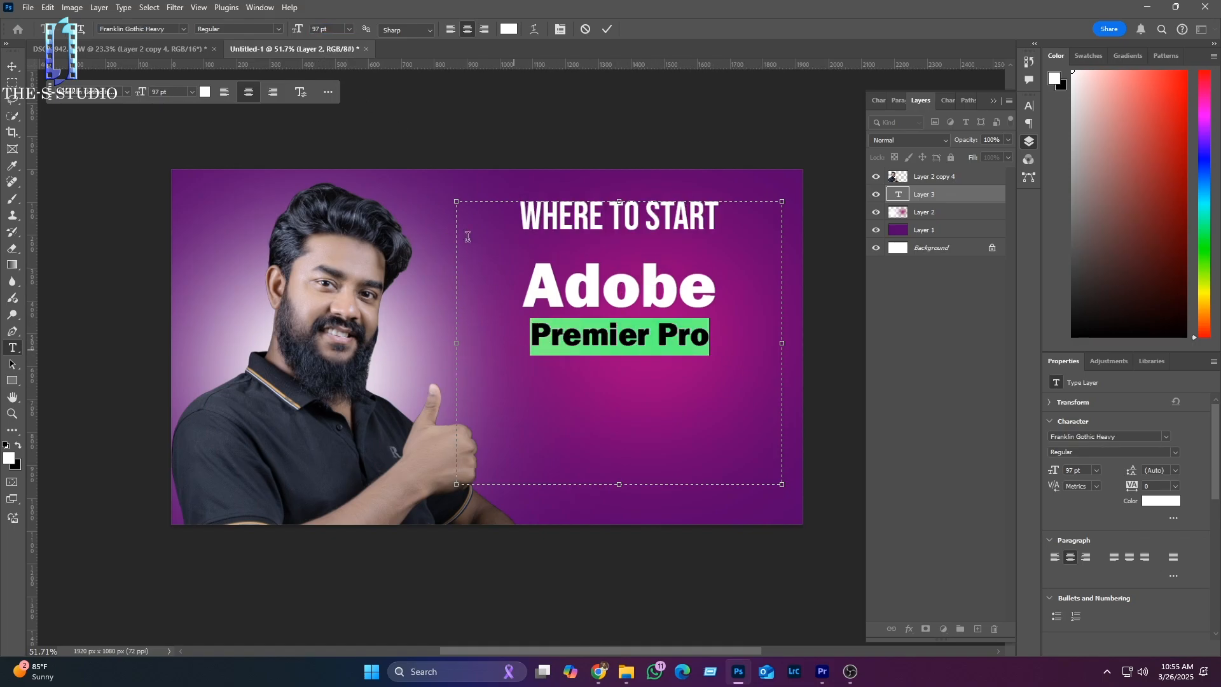
{"action": "type", "text": "110"}
{"action": "key", "text": "Return"}
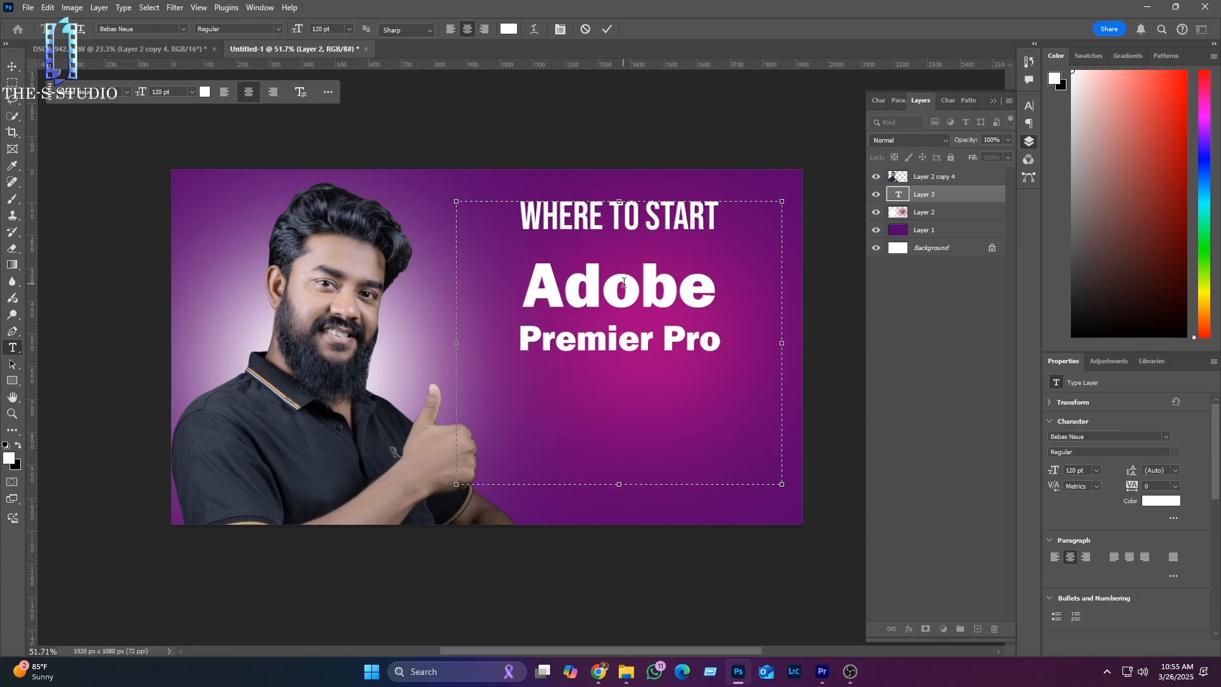
Step: Copy and remove the "Adobe Premier Pro" lines from the text box and shrink the box around "Where to start"
{"action": "left_click_drag", "start_coordinate": [525, 285], "coordinate": [736, 344]}
{"action": "key", "text": "ctrl+c"}
{"action": "key", "text": "BackSpace"}
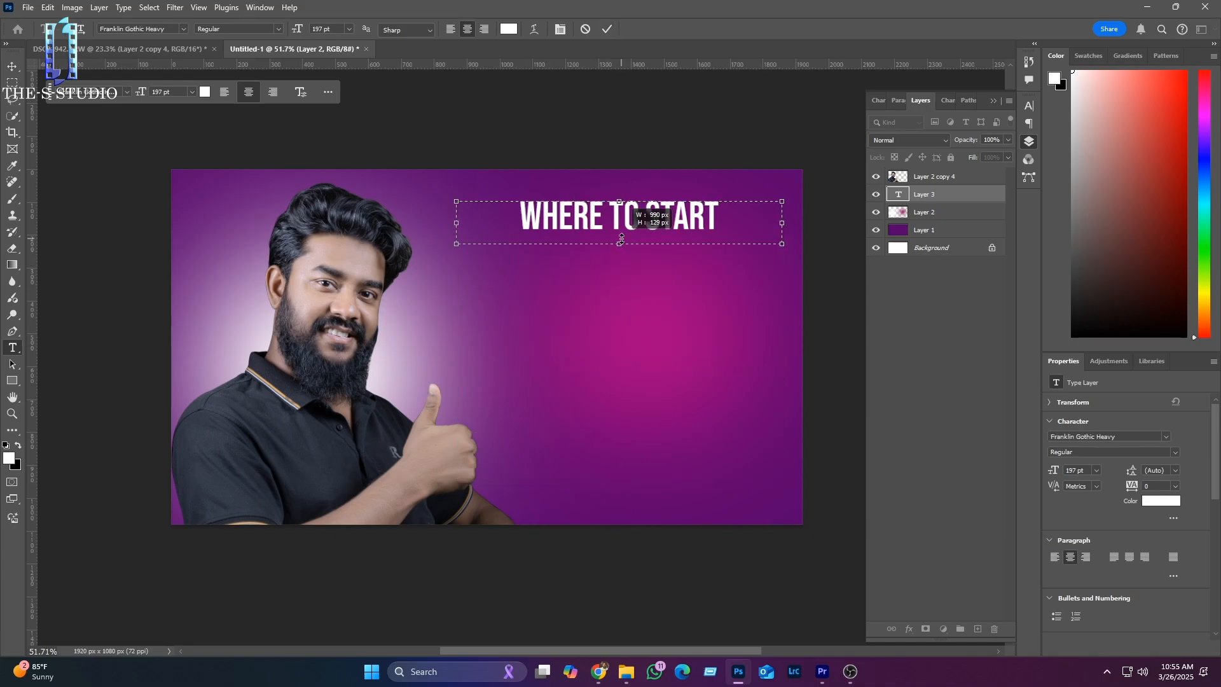
{"action": "left_click", "coordinate": [611, 32]}
Step: Paste "Adobe Premier Pro" into a new text box and move it up beneath "Where to start"
{"action": "left_click_drag", "start_coordinate": [507, 256], "coordinate": [775, 473]}
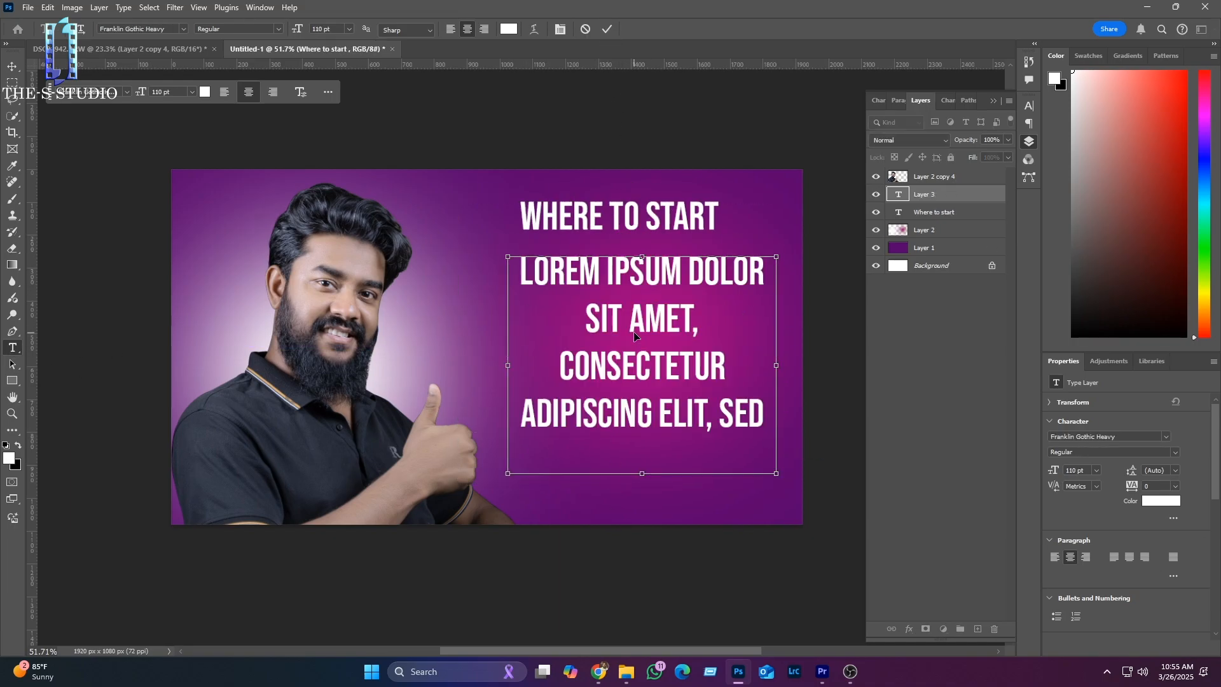
{"action": "key", "text": "ctrl+v"}
{"action": "left_click", "coordinate": [10, 68]}
{"action": "left_click_drag", "start_coordinate": [661, 277], "coordinate": [632, 250]}
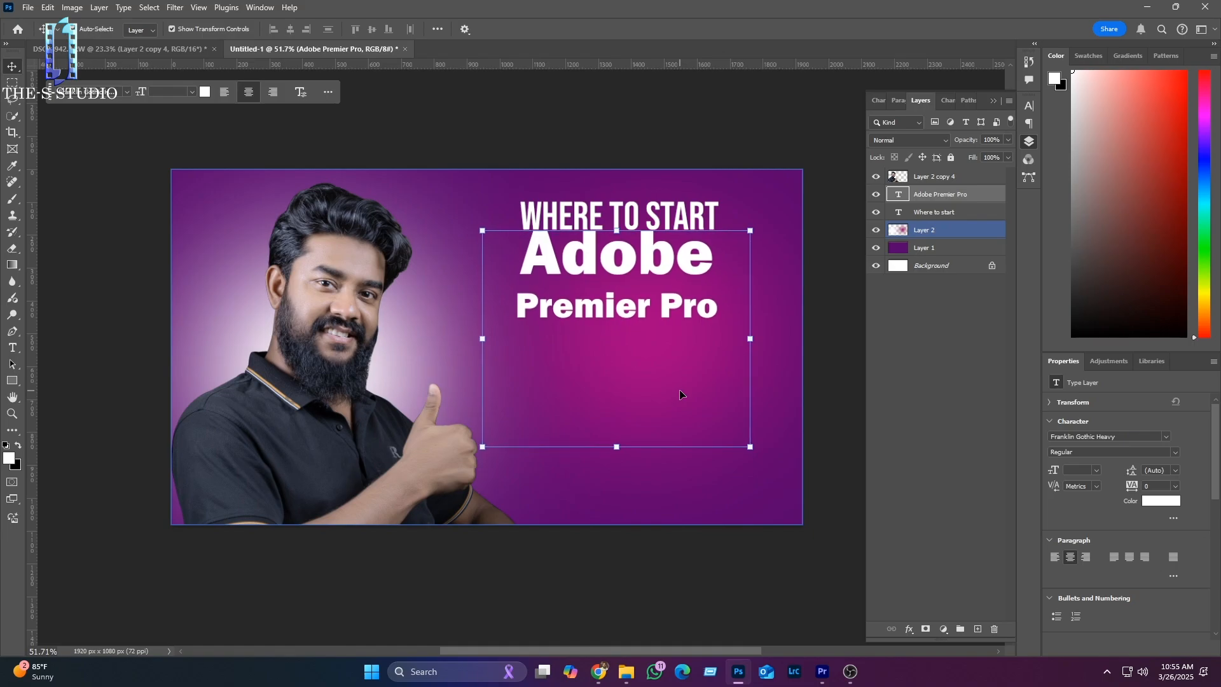
Step: Tighten the line spacing of the "Adobe Premier Pro" text by setting its leading to 82 pt
{"action": "double_click", "coordinate": [638, 307]}
{"action": "left_click_drag", "start_coordinate": [716, 306], "coordinate": [523, 249]}
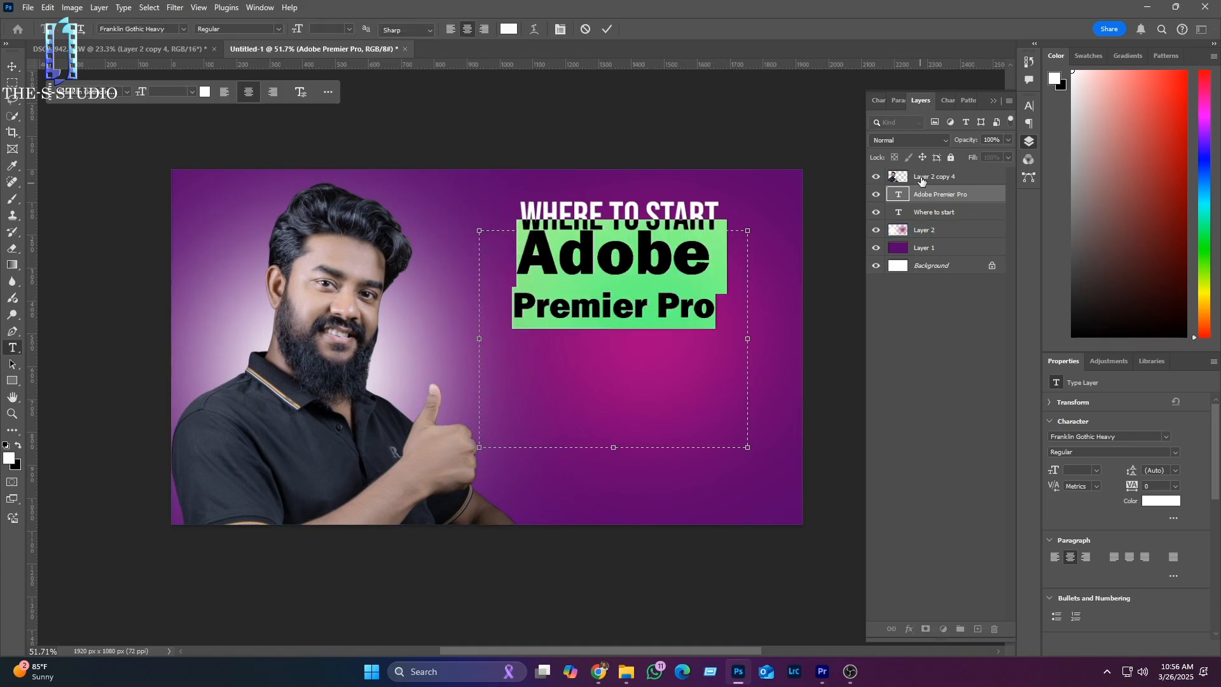
{"action": "left_click", "coordinate": [560, 29]}
{"action": "left_click", "coordinate": [1008, 139]}
{"action": "left_click", "coordinate": [985, 330]}
{"action": "left_click", "coordinate": [1008, 139]}
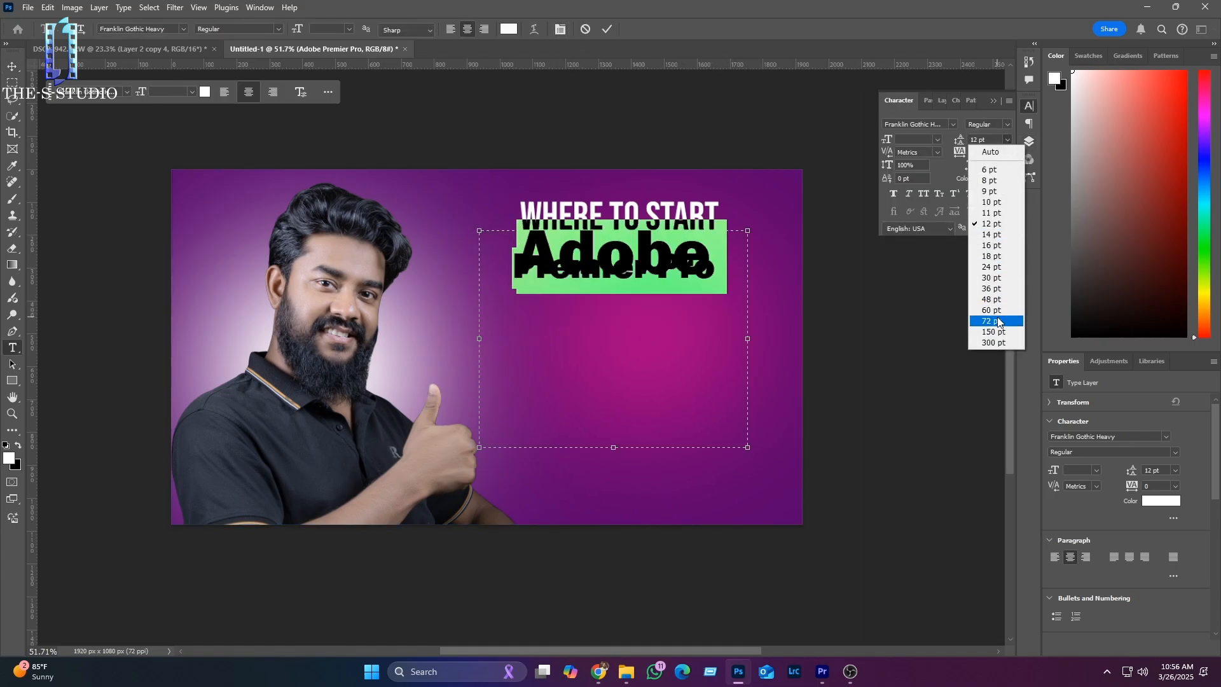
{"action": "left_click", "coordinate": [986, 344]}
{"action": "left_click", "coordinate": [712, 311]}
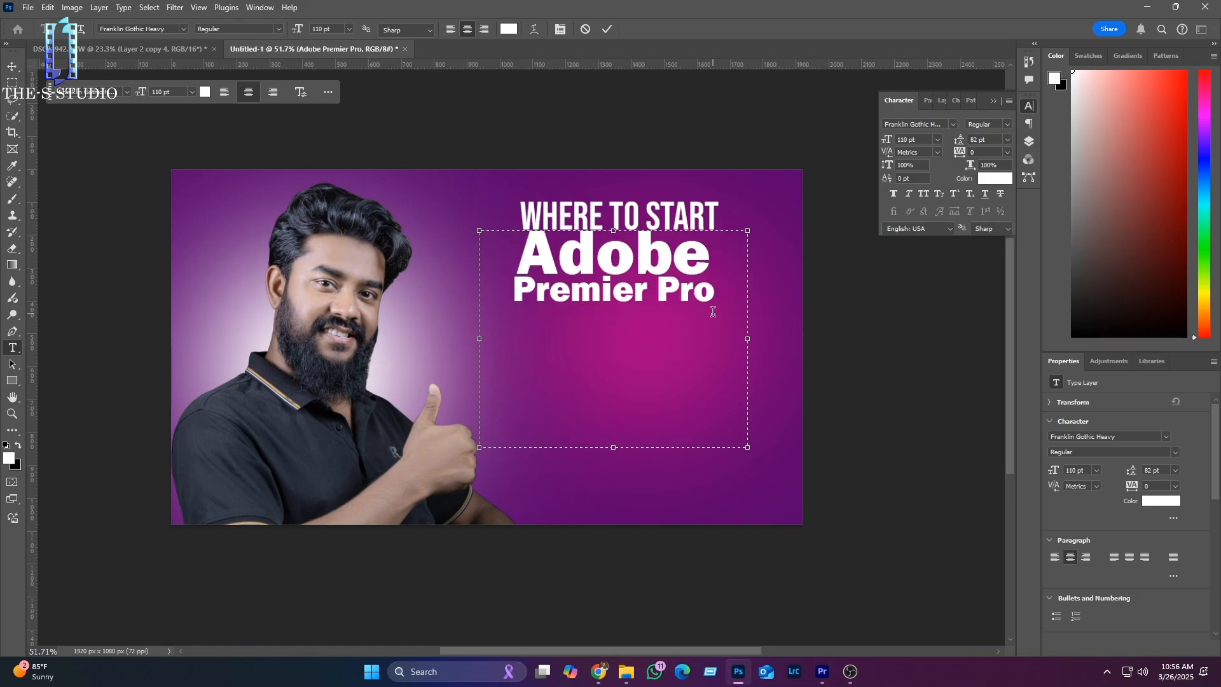
{"action": "left_click", "coordinate": [607, 30]}
Step: Move "Adobe Premier Pro" lower and bring "Where to start" down directly above it
{"action": "key", "text": "v"}
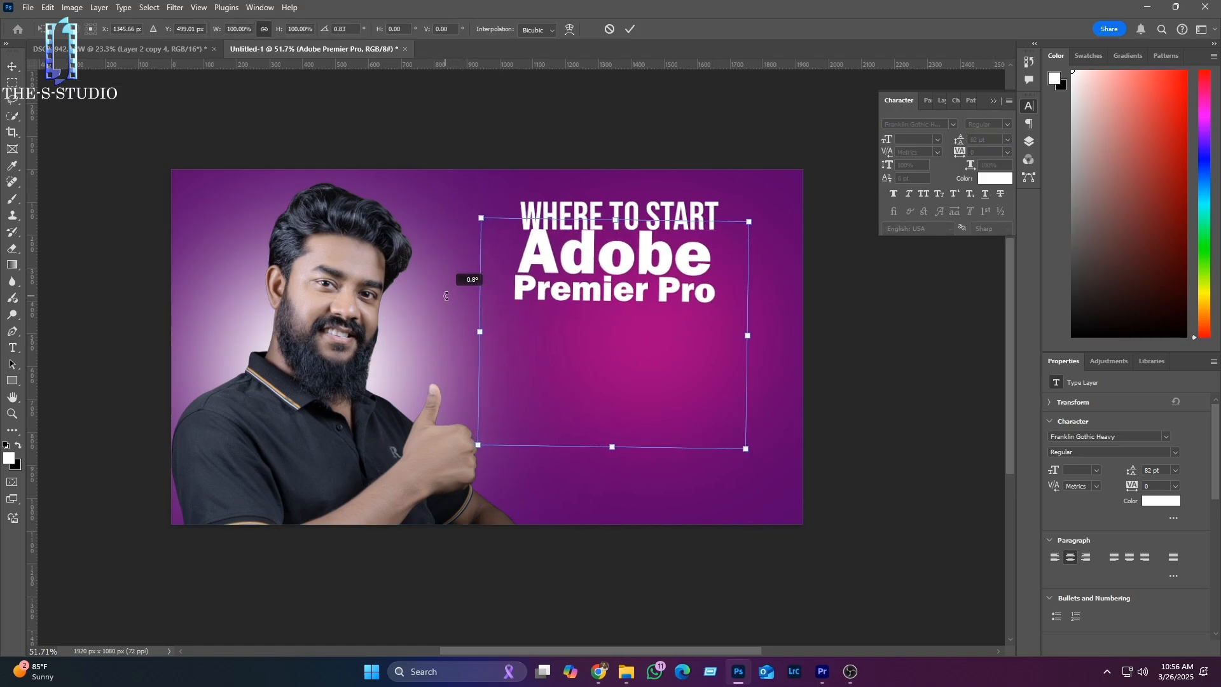
{"action": "left_click", "coordinate": [455, 290]}
{"action": "left_click_drag", "start_coordinate": [642, 256], "coordinate": [630, 300]}
{"action": "left_click", "coordinate": [696, 496]}
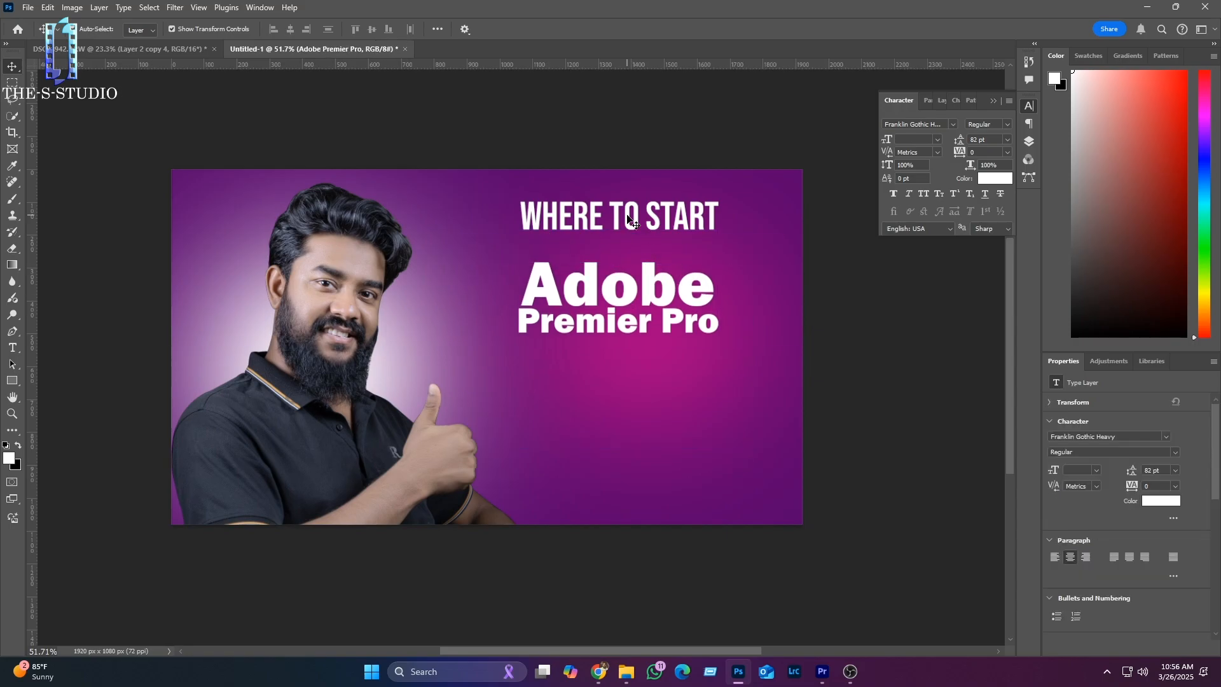
{"action": "left_click_drag", "start_coordinate": [629, 217], "coordinate": [629, 246]}
Step: Add a Gradient Overlay layer style to the "Adobe Premier Pro" text layer
{"action": "left_click", "coordinate": [616, 306]}
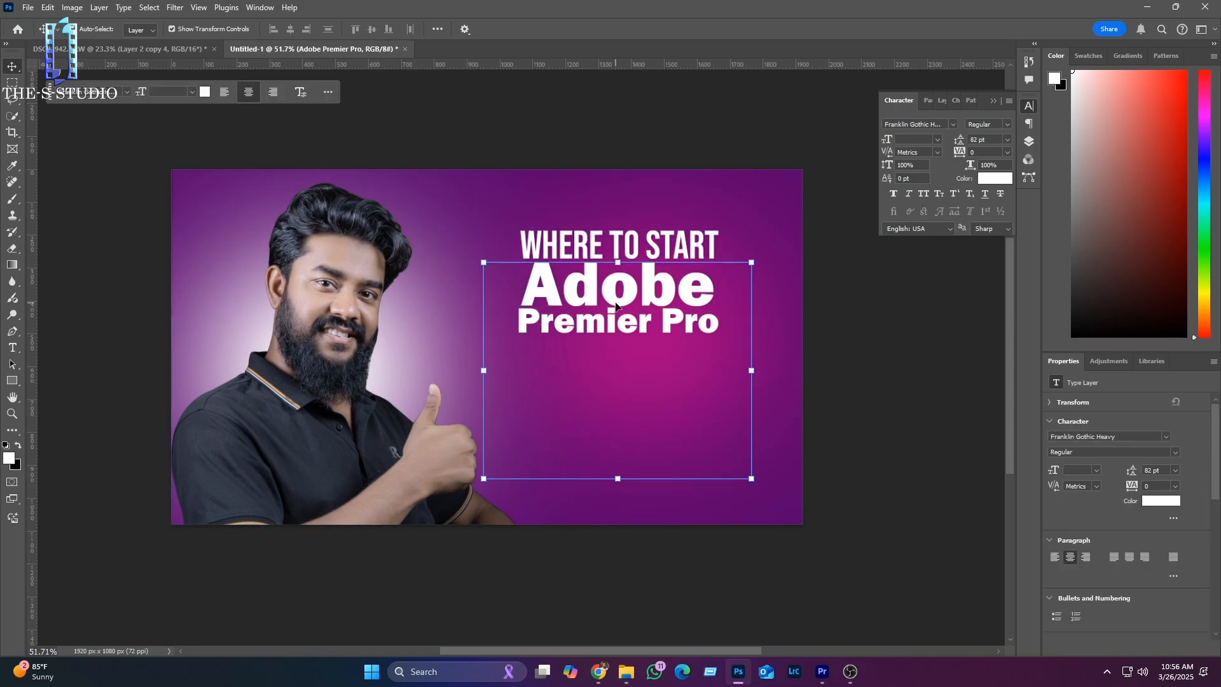
{"action": "left_click", "coordinate": [942, 100]}
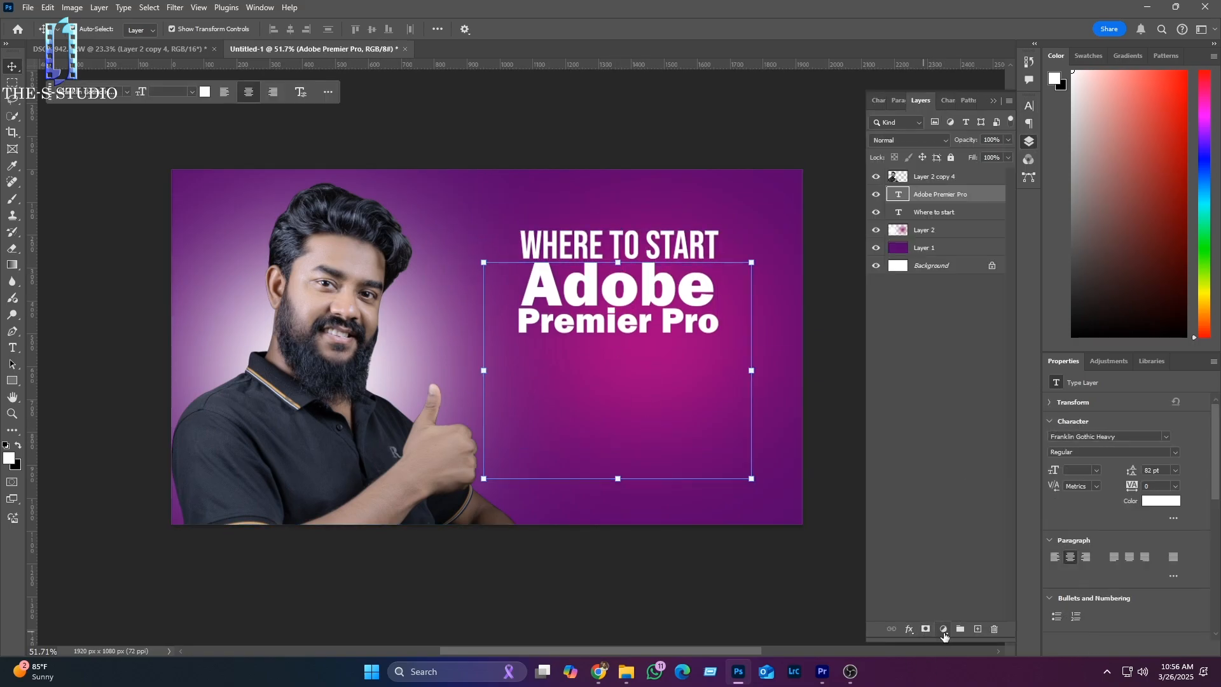
{"action": "left_click", "coordinate": [944, 630]}
{"action": "left_click", "coordinate": [757, 440]}
{"action": "left_click_drag", "start_coordinate": [759, 130], "coordinate": [899, 91]}
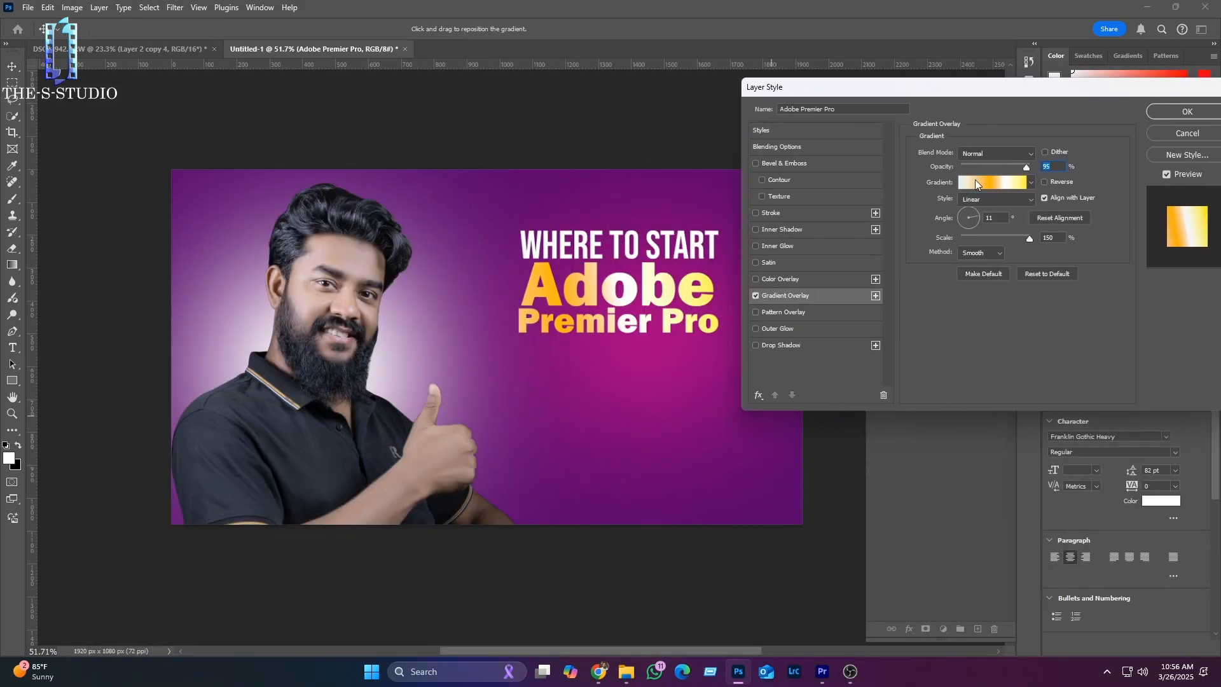
Step: Recolour the overlay gradient's orange stop to grey and its yellow end stop to white
{"action": "left_click", "coordinate": [976, 183]}
{"action": "double_click", "coordinate": [769, 380]}
{"action": "left_click", "coordinate": [768, 297]}
{"action": "left_click_drag", "start_coordinate": [771, 264], "coordinate": [767, 260]}
{"action": "left_click", "coordinate": [1049, 197]}
{"action": "left_click_drag", "start_coordinate": [802, 144], "coordinate": [926, 128]}
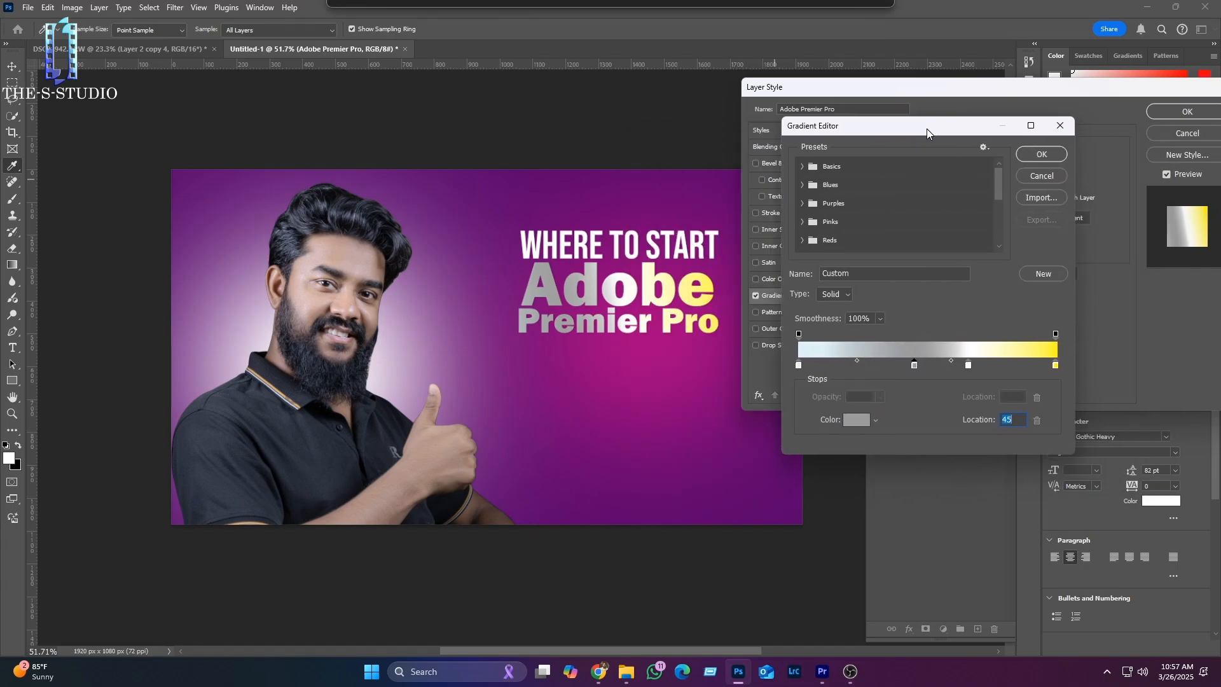
{"action": "double_click", "coordinate": [1034, 363]}
{"action": "left_click", "coordinate": [1064, 206]}
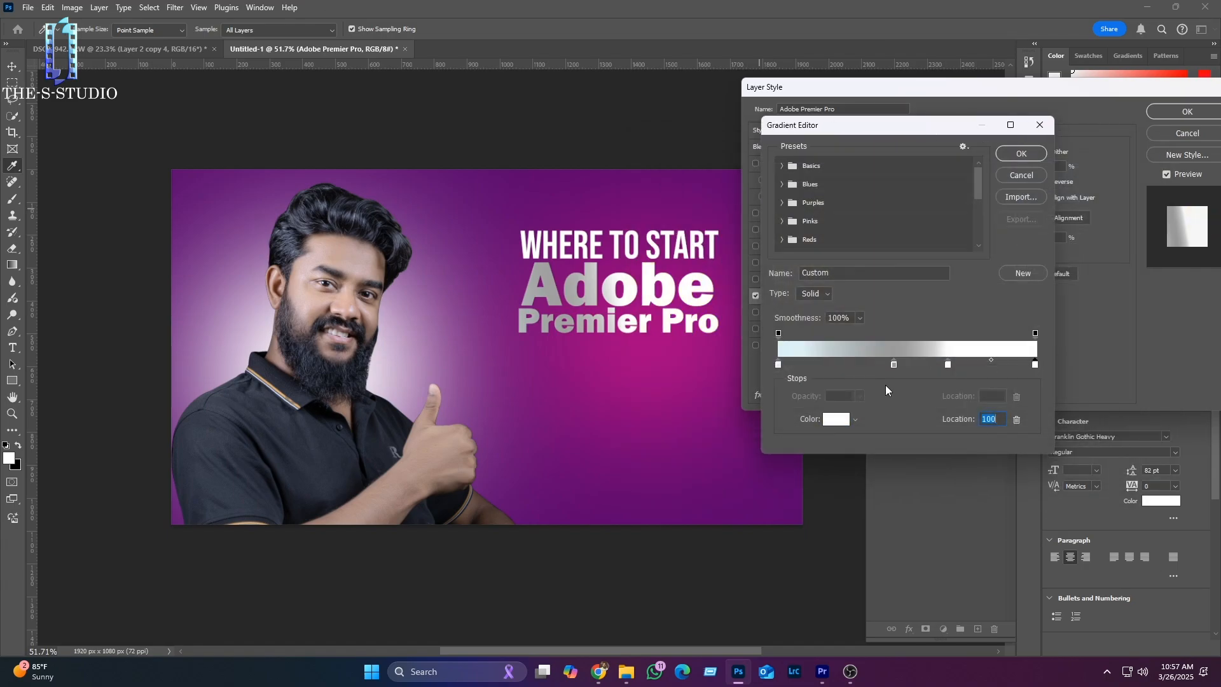
Step: Make the gradient's start white and space out the inner stops, placing the grey one at location 54
{"action": "left_click", "coordinate": [894, 364]}
{"action": "left_click_drag", "start_coordinate": [948, 365], "coordinate": [983, 365]}
{"action": "double_click", "coordinate": [778, 366]}
{"action": "left_click_drag", "start_coordinate": [772, 210], "coordinate": [751, 196]}
{"action": "key", "text": "Return"}
{"action": "left_click_drag", "start_coordinate": [795, 364], "coordinate": [779, 387]}
{"action": "left_click", "coordinate": [808, 359]}
{"action": "left_click_drag", "start_coordinate": [915, 364], "coordinate": [917, 364]}
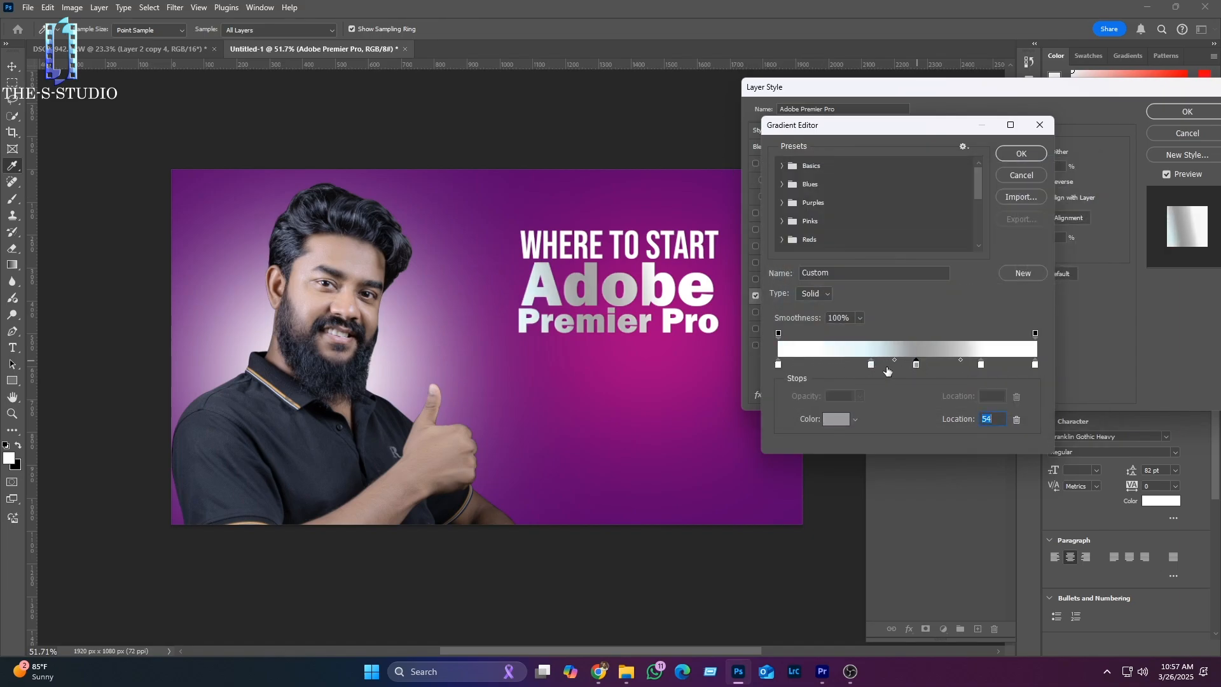
{"action": "left_click", "coordinate": [1034, 154]}
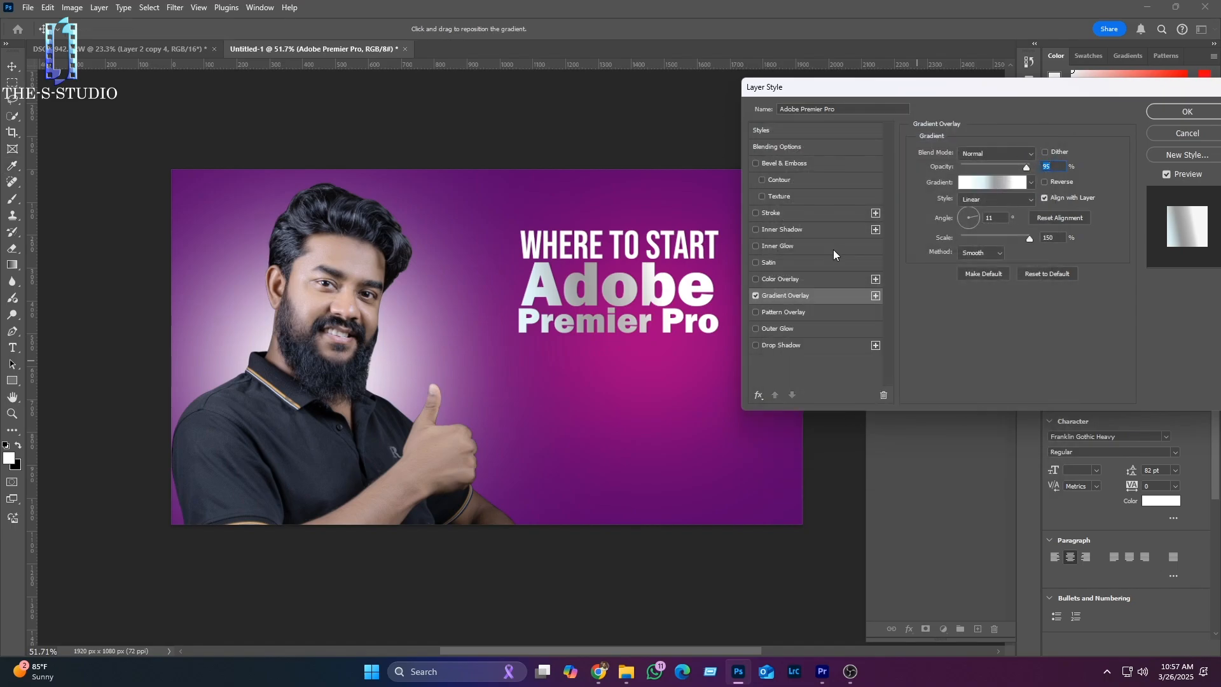
Step: Add Bevel & Emboss and a Drop Shadow to the "Adobe Premier Pro" text
{"action": "left_click", "coordinate": [774, 164]}
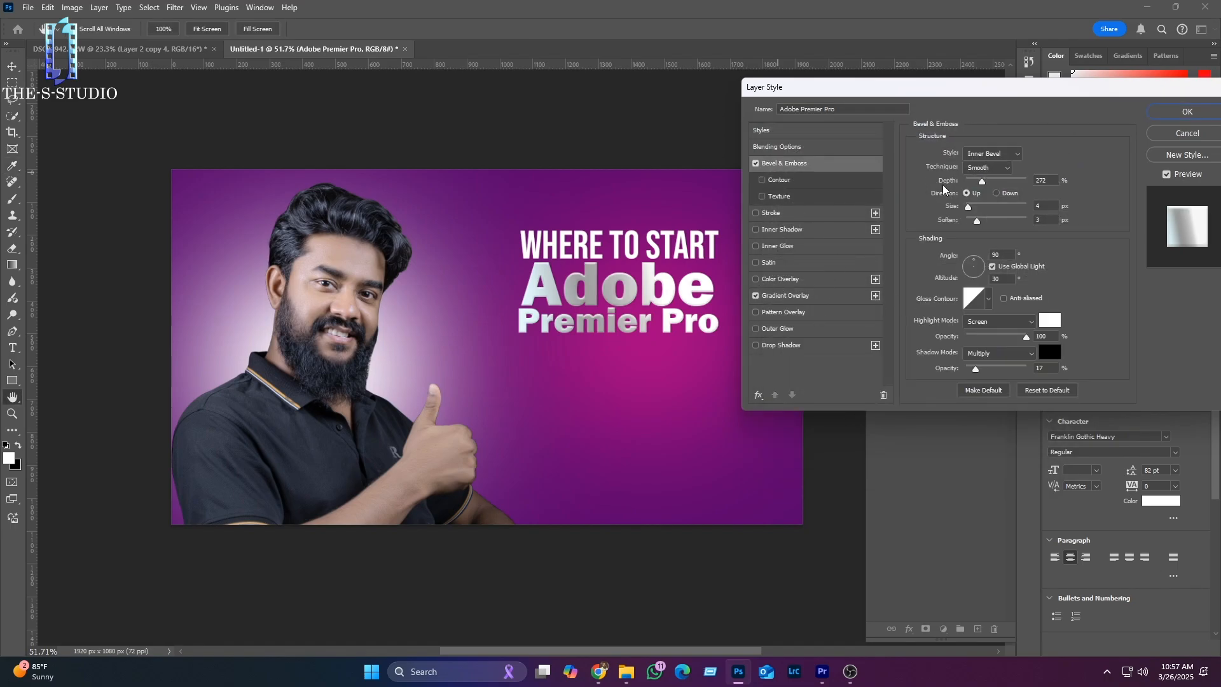
{"action": "left_click", "coordinate": [781, 345]}
{"action": "left_click_drag", "start_coordinate": [1003, 172], "coordinate": [975, 176]}
{"action": "left_click", "coordinate": [1168, 114]}
Step: Scale the "Adobe Premier Pro" text down slightly and keep it just beneath "Where to start"
{"action": "key", "text": "ctrl+t"}
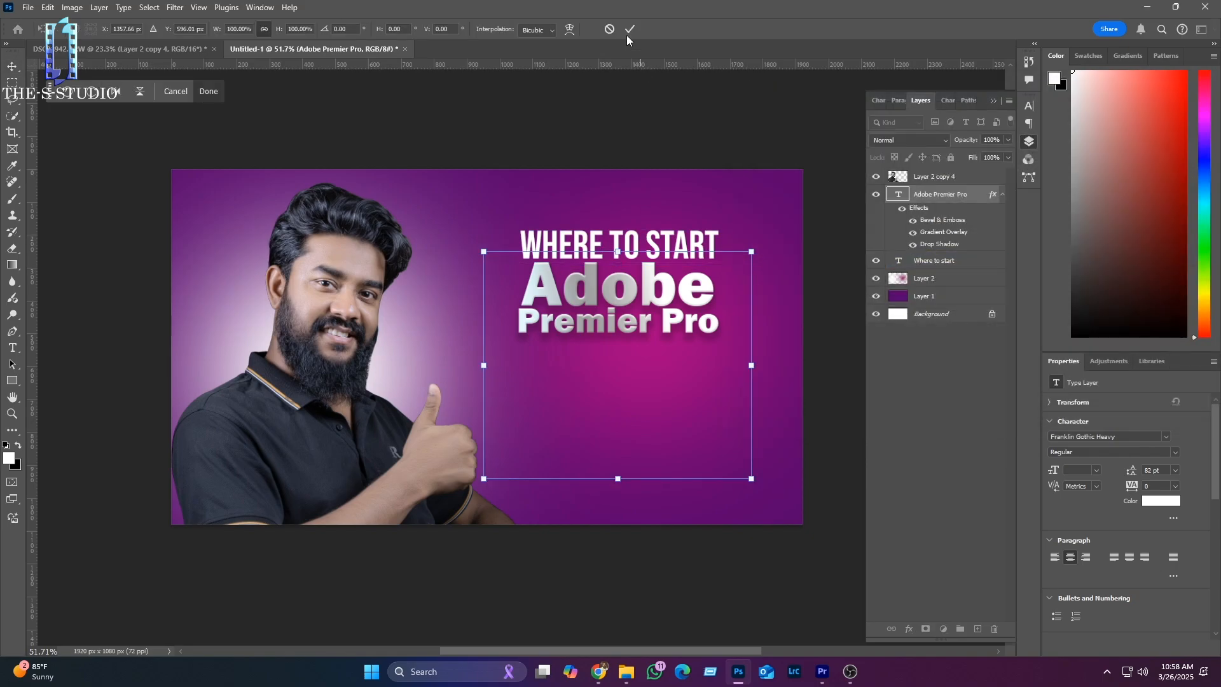
{"action": "mouse_move", "coordinate": [637, 262]}
{"action": "left_mouse_down"}
{"action": "mouse_move", "coordinate": [639, 283]}
{"action": "mouse_move", "coordinate": [637, 268]}
{"action": "left_mouse_up"}
Step: Apply the white and grey Gradient Overlay to the "Where to start" layer at an angle of -165°
{"action": "left_click", "coordinate": [906, 263]}
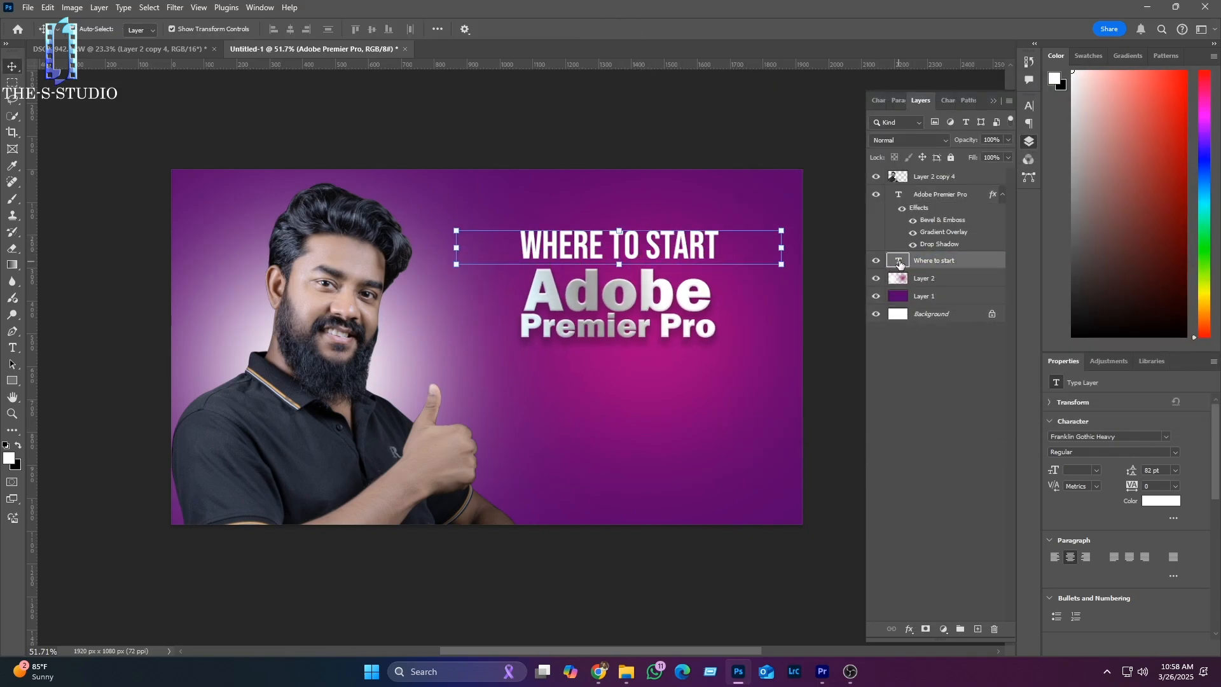
{"action": "left_click", "coordinate": [909, 629]}
{"action": "left_click", "coordinate": [945, 588]}
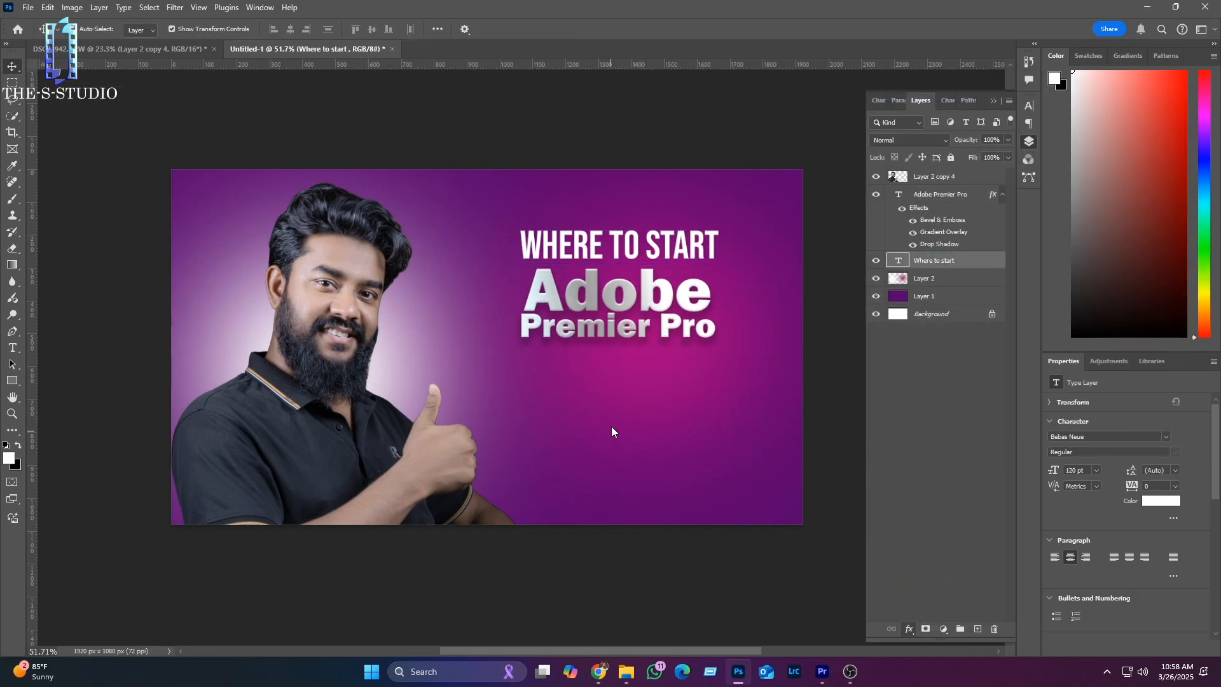
{"action": "left_click", "coordinate": [941, 221]}
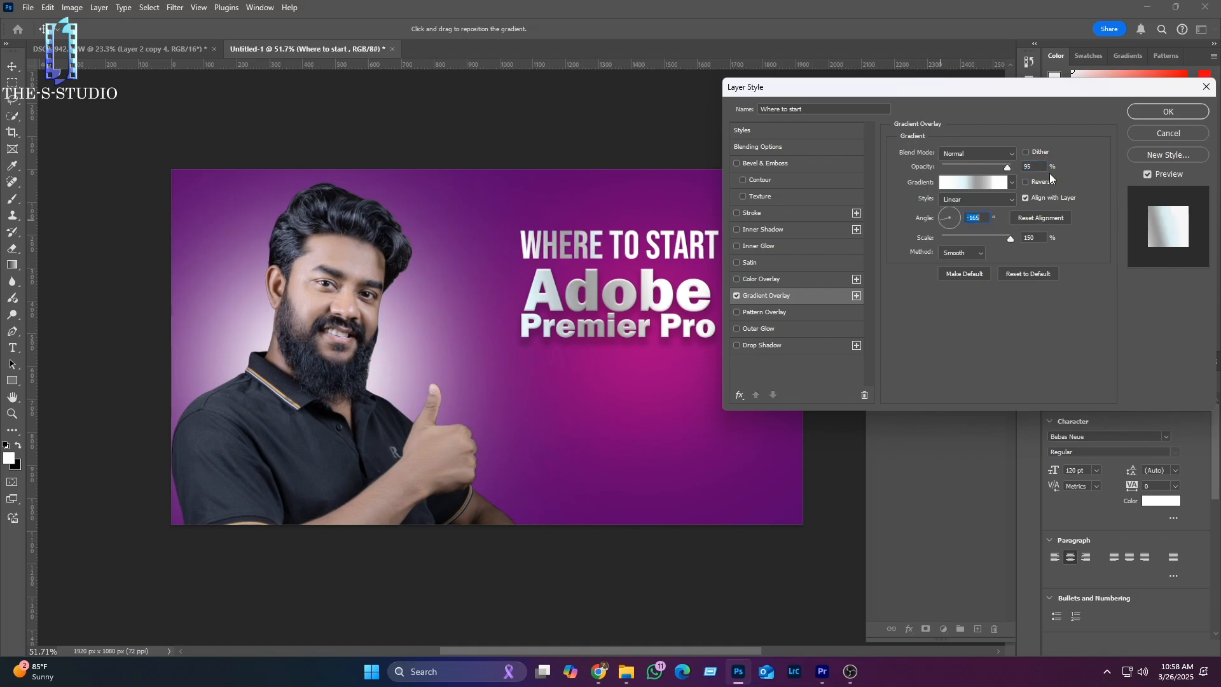
{"action": "left_click", "coordinate": [1151, 114]}
Step: Add a Drop Shadow to the "Where to start" text layer
{"action": "left_click", "coordinate": [909, 630]}
{"action": "left_click", "coordinate": [916, 621]}
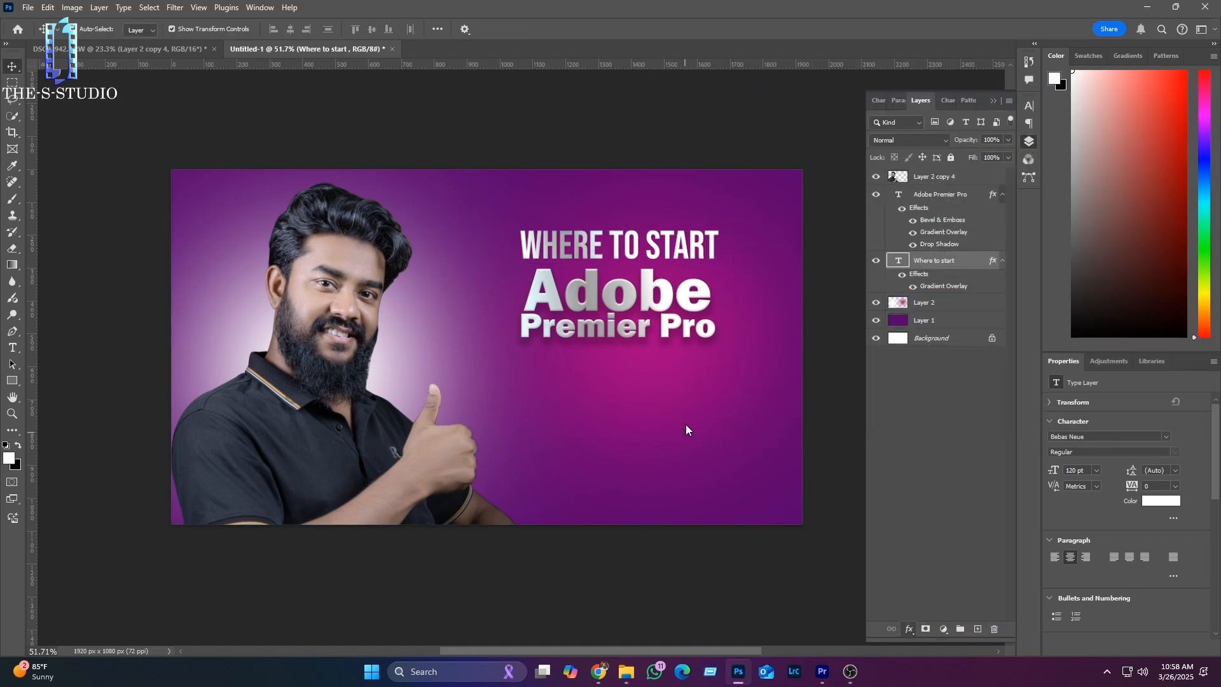
{"action": "left_click", "coordinate": [1151, 114]}
Step: Move "Adobe Premier Pro" and "Where to start" lower, keeping them stacked over the magenta glow
{"action": "left_click", "coordinate": [278, 424]}
{"action": "left_click_drag", "start_coordinate": [624, 294], "coordinate": [633, 328]}
{"action": "left_click", "coordinate": [642, 245]}
{"action": "left_click_drag", "start_coordinate": [643, 246], "coordinate": [648, 282]}
{"action": "left_click", "coordinate": [628, 432]}
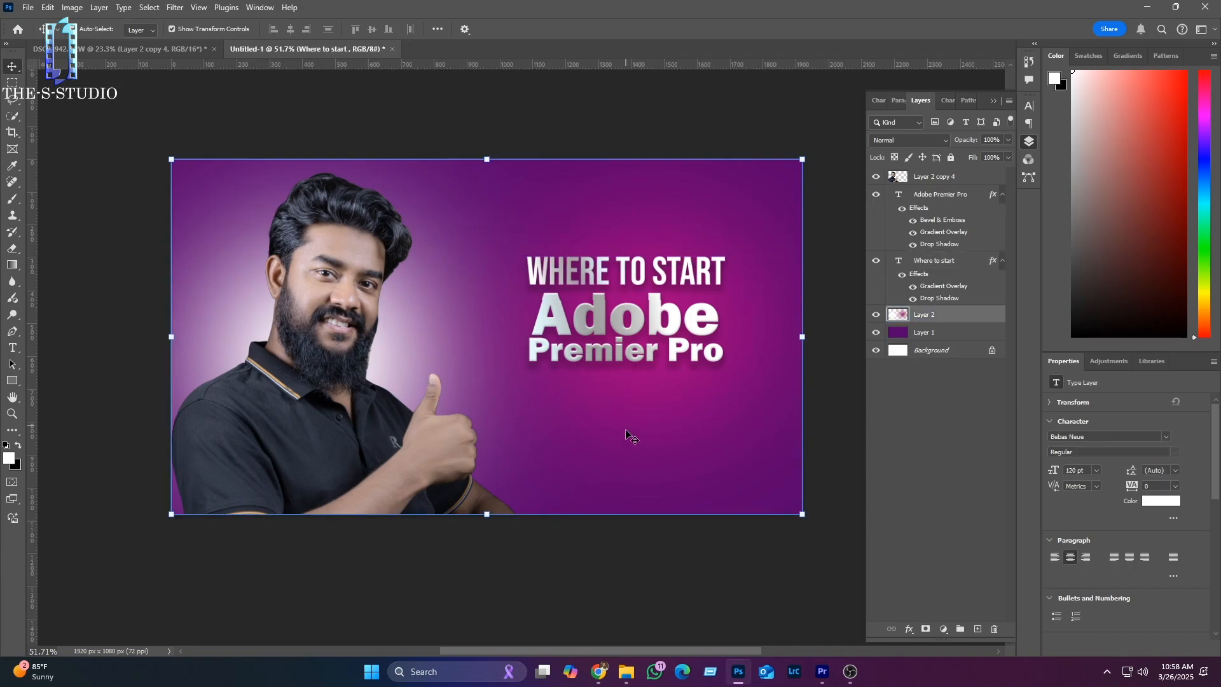
Step: Scale the "Adobe Premier Pro" text to about 99% and keep it centred just beneath "Where to start"
{"action": "left_click_drag", "start_coordinate": [653, 329], "coordinate": [651, 328]}
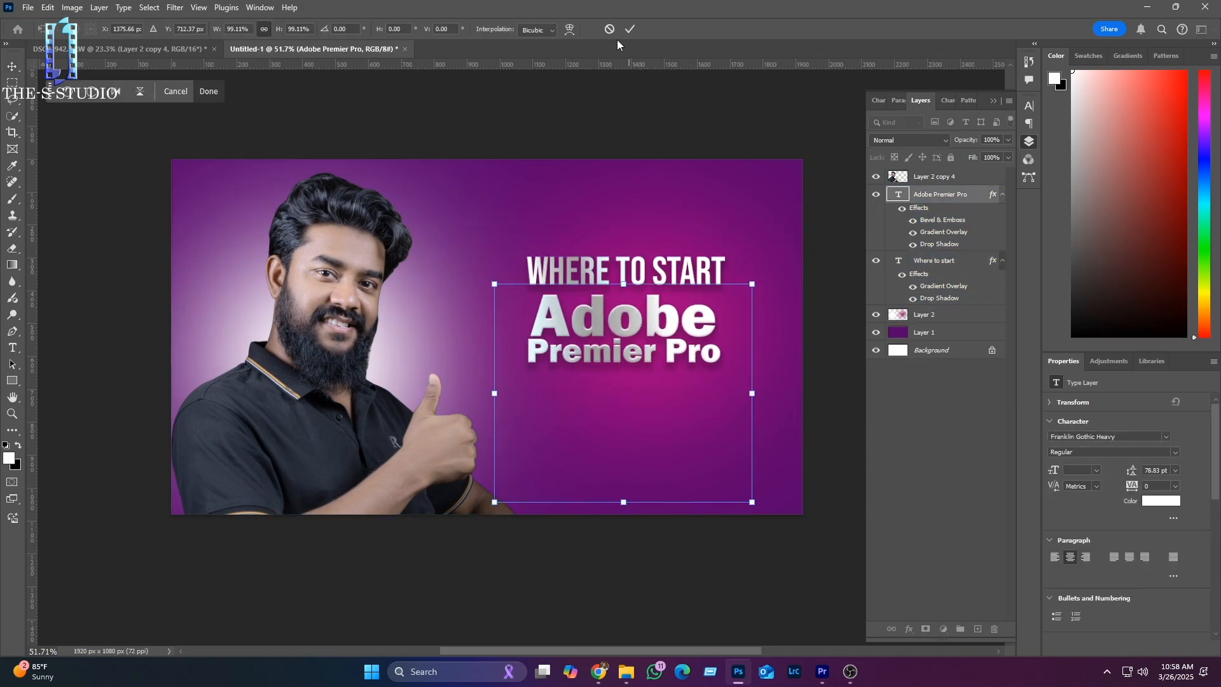
{"action": "left_click", "coordinate": [706, 280]}
{"action": "left_click", "coordinate": [707, 292]}
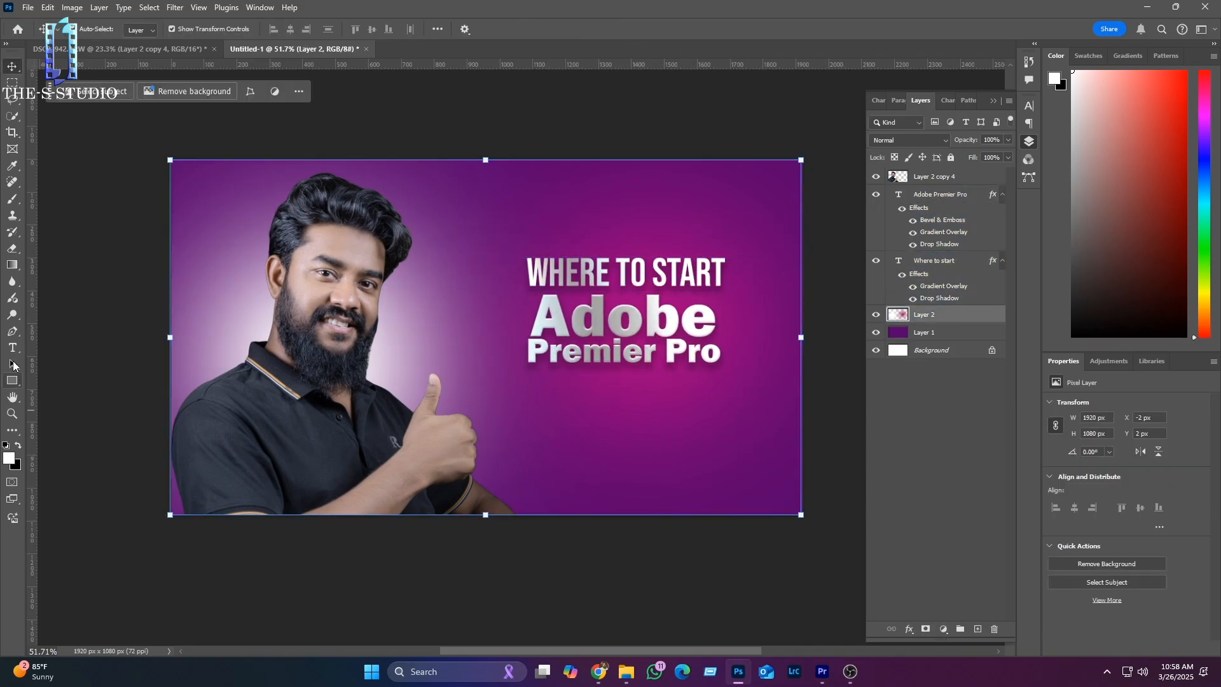
Step: Add a text box reading "free of cost" just beneath "Adobe Premier Pro"
{"action": "key", "text": "t"}
{"action": "left_click_drag", "start_coordinate": [527, 380], "coordinate": [741, 431]}
{"action": "type", "text": "FREE OF COST"}
Step: Set the "free of cost" text to Cascadia Mono Italic and widen its text box so it fits on one line
{"action": "left_click_drag", "start_coordinate": [712, 394], "coordinate": [530, 392]}
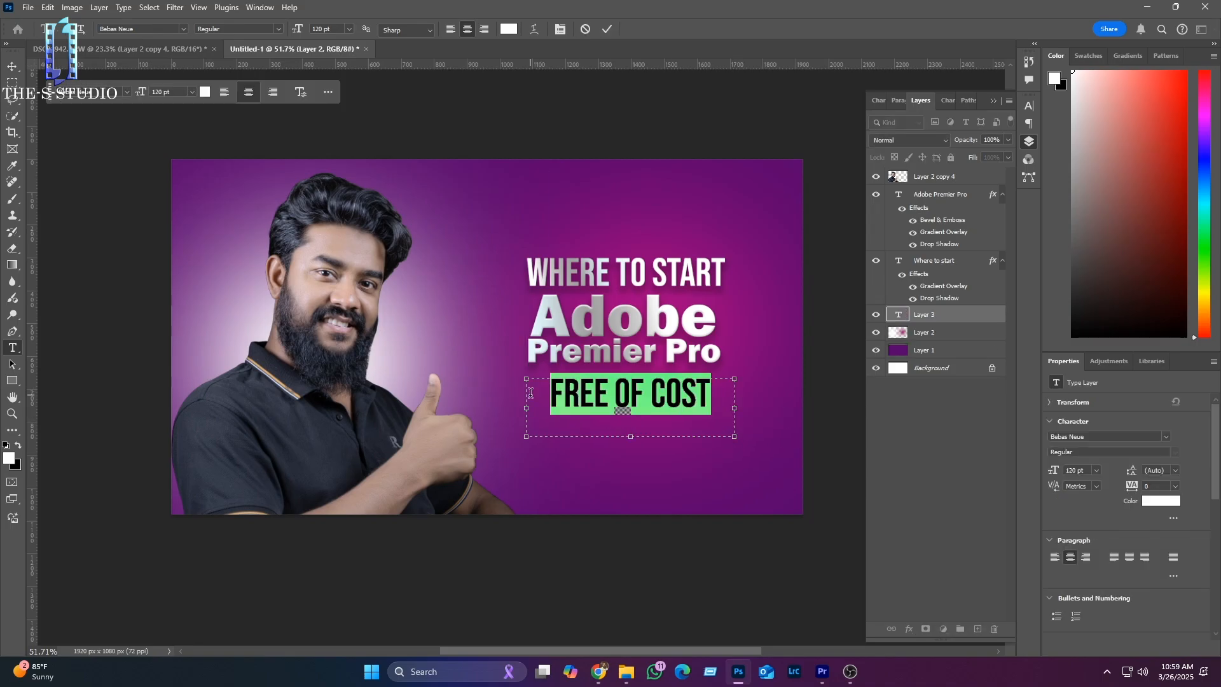
{"action": "left_click", "coordinate": [184, 30]}
{"action": "scroll", "coordinate": [330, 216], "scroll_direction": "down", "scroll_amount": 10}
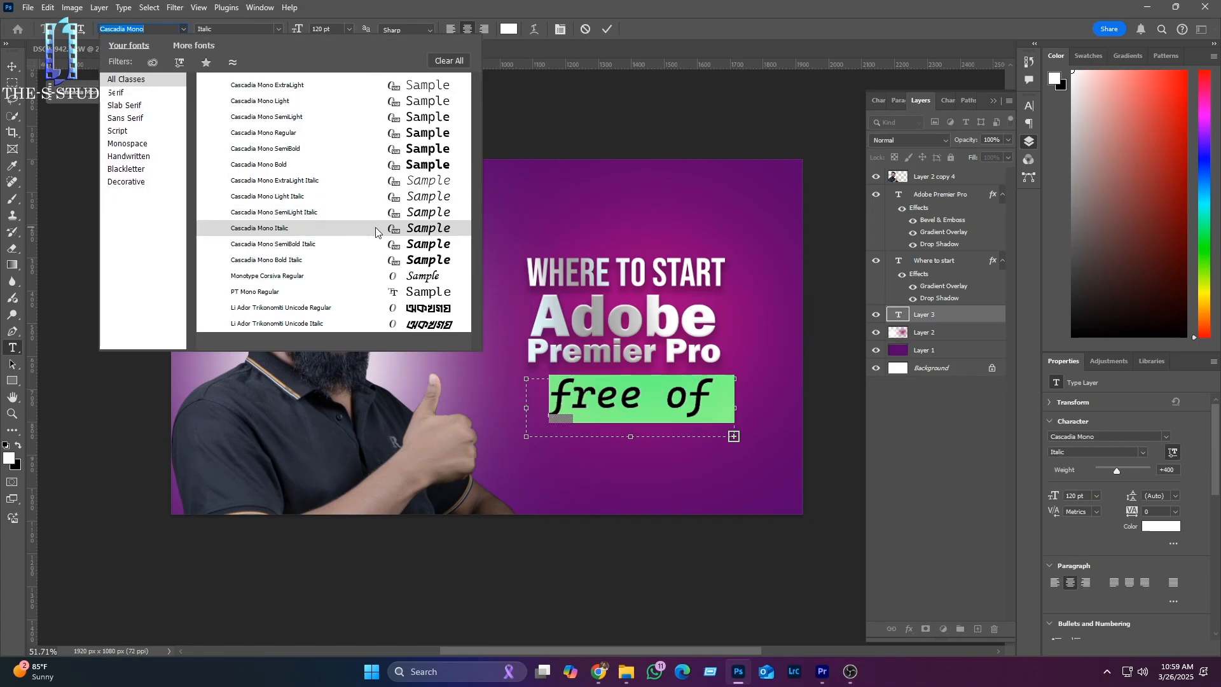
{"action": "left_click", "coordinate": [414, 229]}
{"action": "left_click_drag", "start_coordinate": [735, 407], "coordinate": [789, 407]}
{"action": "left_click_drag", "start_coordinate": [526, 408], "coordinate": [463, 407]}
{"action": "left_click", "coordinate": [637, 402]}
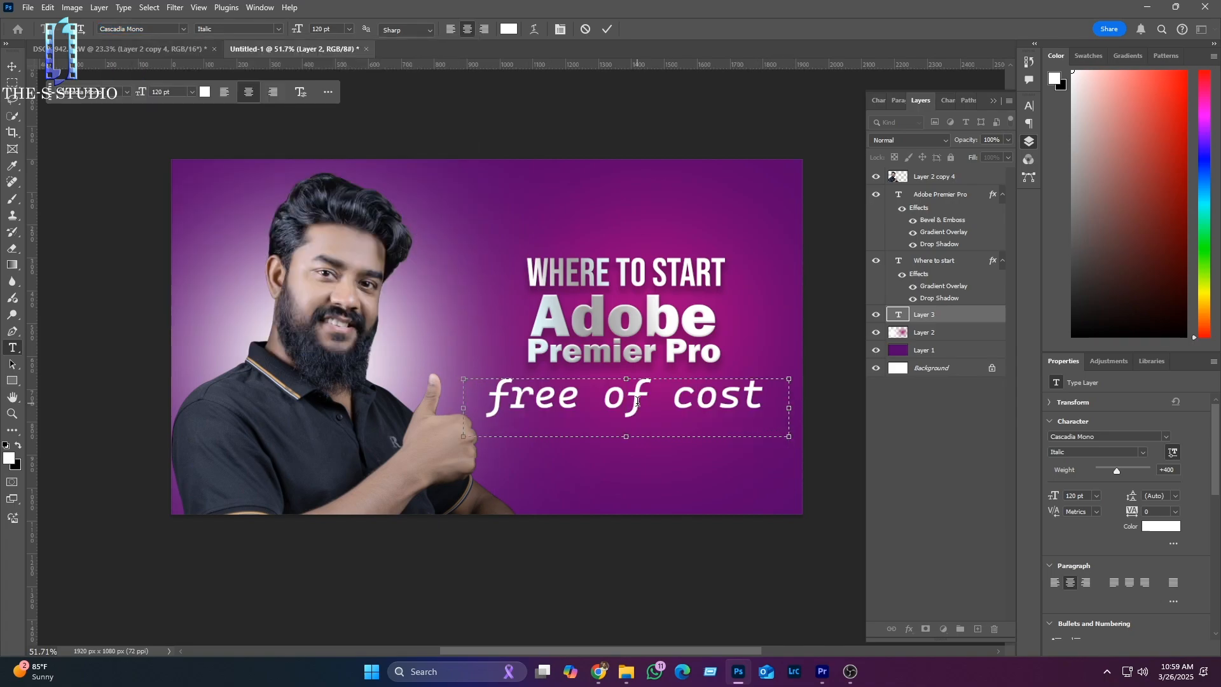
Step: Set the "free of cost" text size to 100 pt and capitalise the C of "Cost"
{"action": "key", "text": "ctrl+a"}
{"action": "key", "text": "Return"}
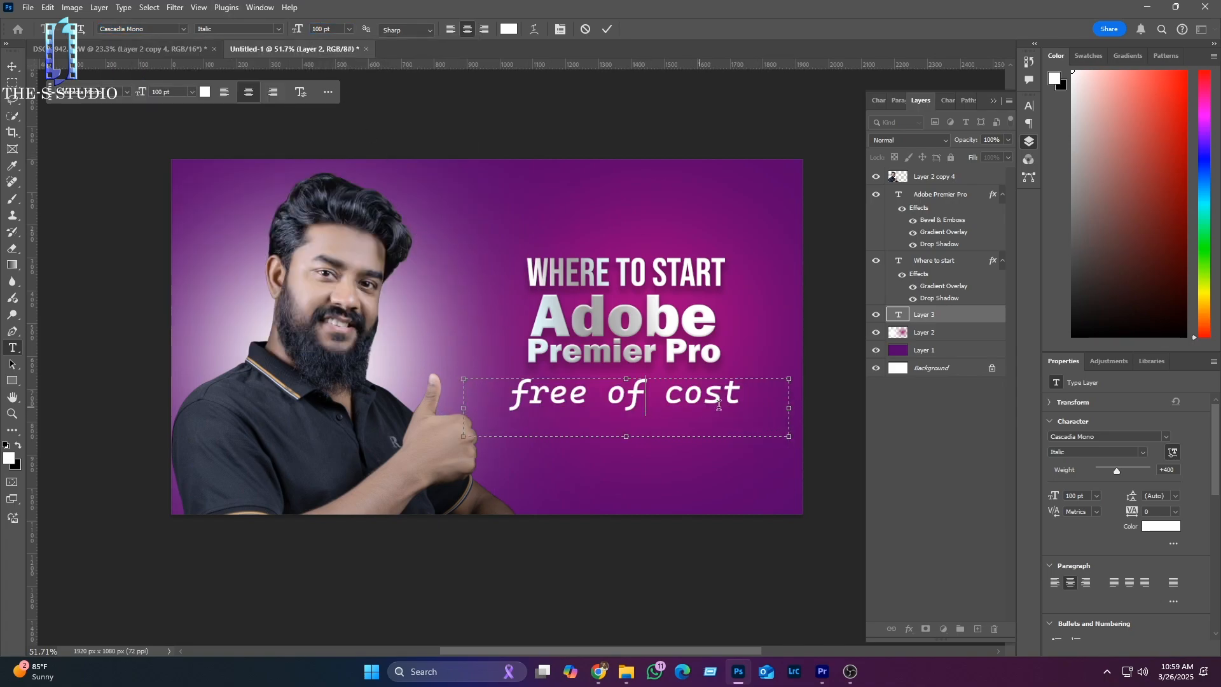
{"action": "key", "text": "Return"}
{"action": "left_click", "coordinate": [684, 399]}
{"action": "key", "text": "BackSpace"}
{"action": "type", "text": "C"}
{"action": "left_click", "coordinate": [12, 67]}
{"action": "left_click", "coordinate": [507, 373]}
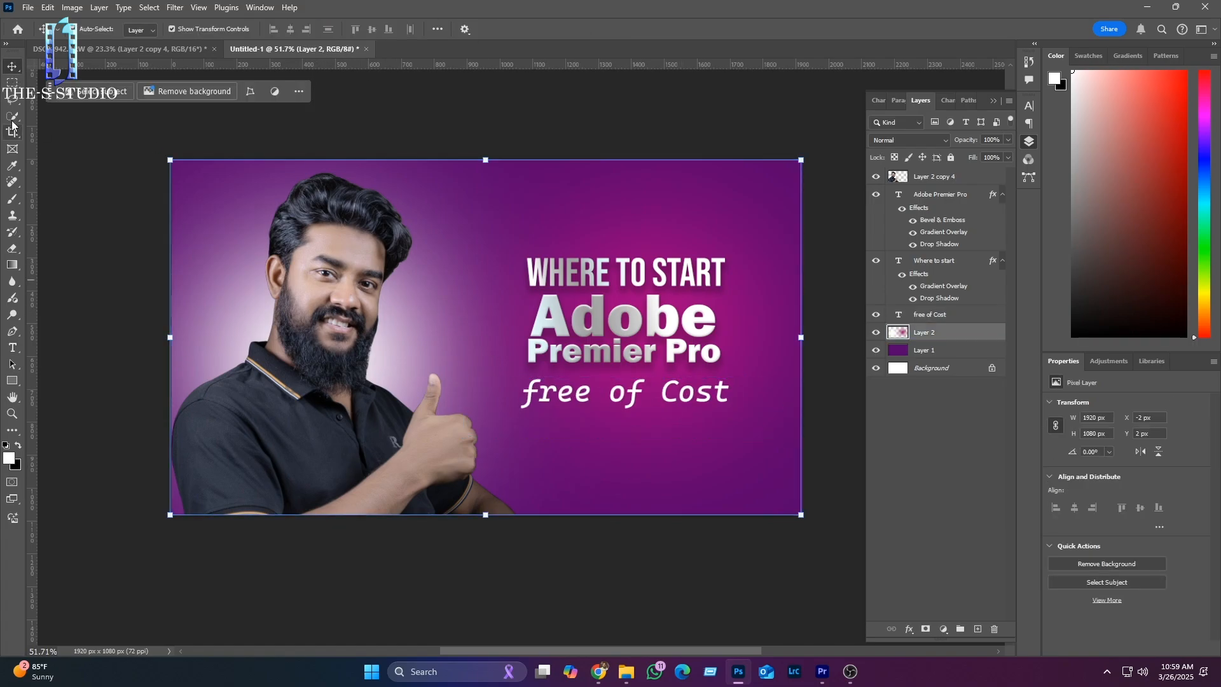
{"action": "key", "text": "m"}
{"action": "left_click_drag", "start_coordinate": [519, 373], "coordinate": [736, 416]}
{"action": "key", "text": "ctrl+d"}
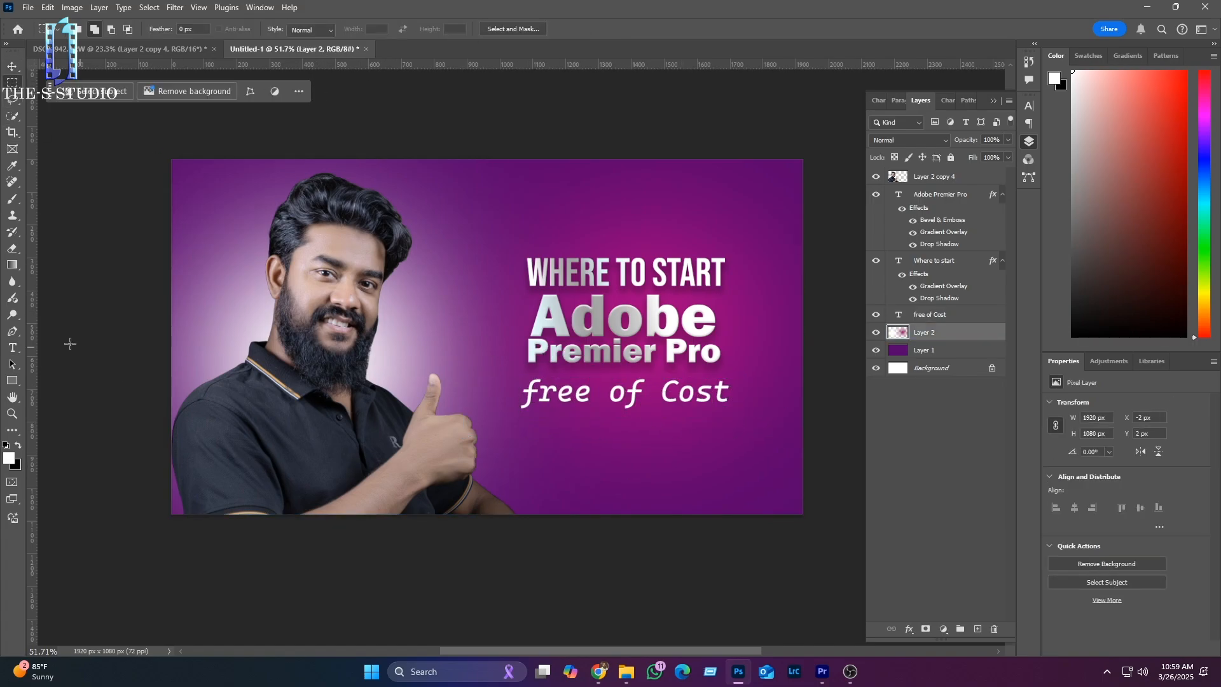
Step: Draw a rounded rectangle about 734 x 143 px behind "free of Cost" and fill it with a black-to-transparent linear gradient at 75°
{"action": "left_click", "coordinate": [13, 380]}
{"action": "left_click_drag", "start_coordinate": [510, 371], "coordinate": [745, 412]}
{"action": "left_click", "coordinate": [143, 31]}
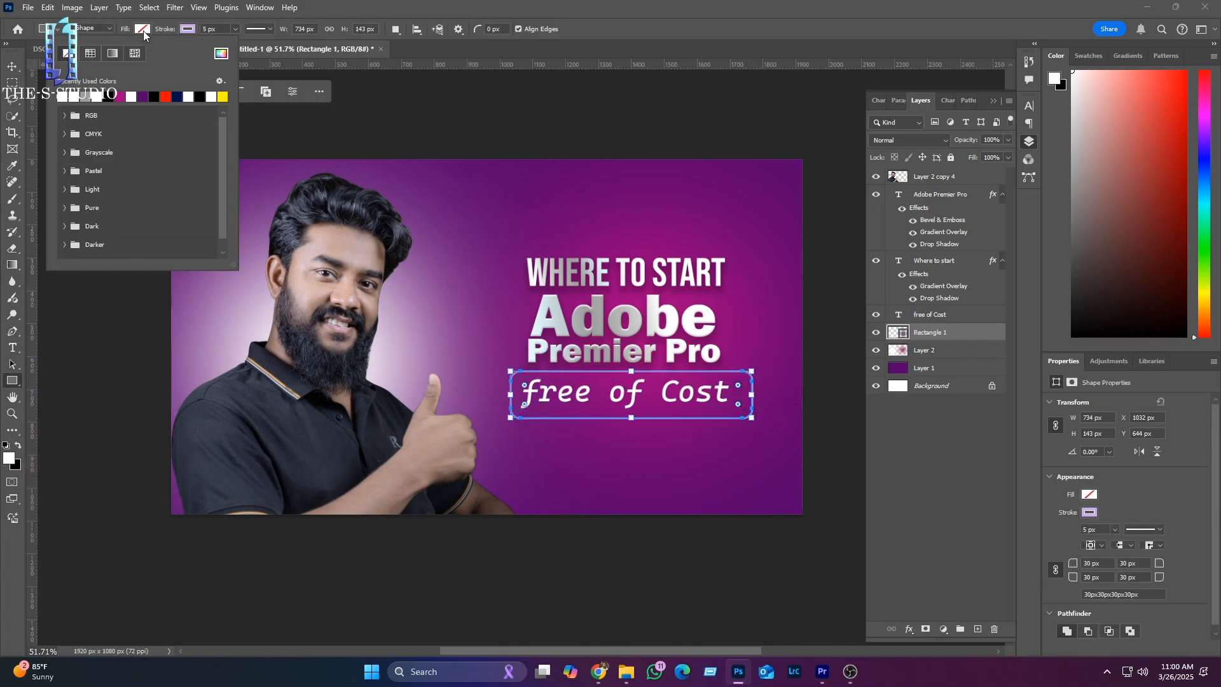
{"action": "left_click", "coordinate": [90, 53]}
{"action": "left_click", "coordinate": [113, 55]}
{"action": "left_click", "coordinate": [152, 97]}
{"action": "left_click", "coordinate": [166, 99]}
{"action": "left_click_drag", "start_coordinate": [202, 219], "coordinate": [204, 214]}
{"action": "left_click", "coordinate": [197, 101]}
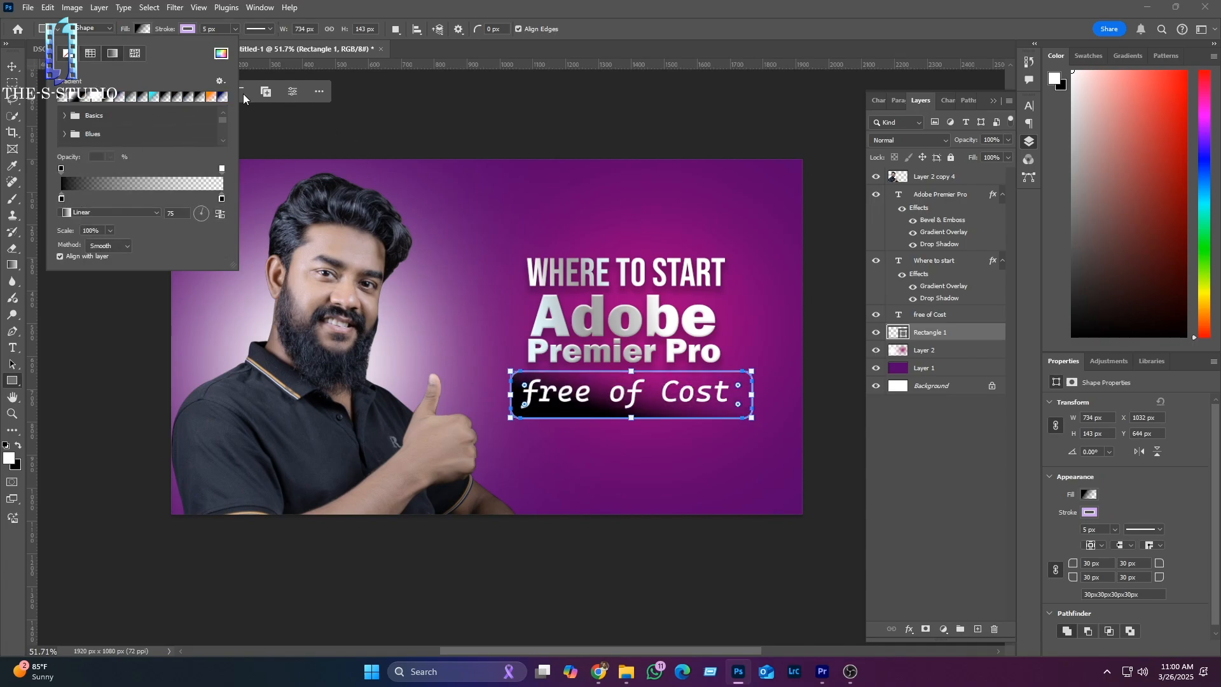
{"action": "left_click", "coordinate": [496, 237]}
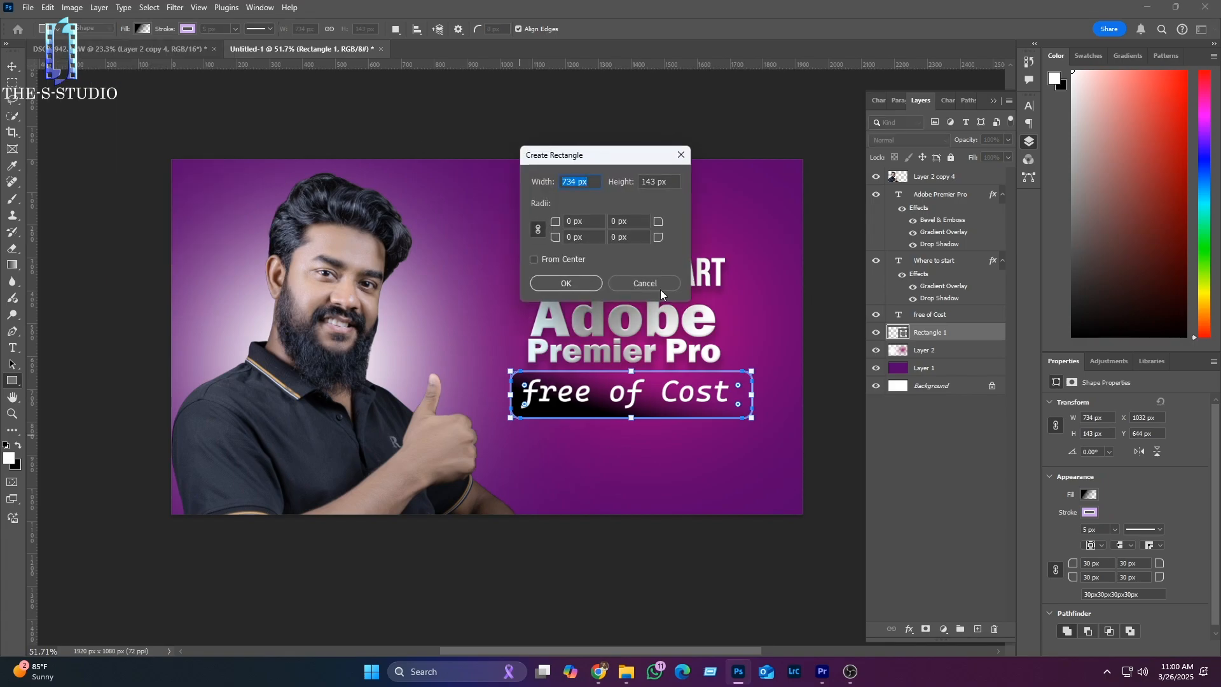
{"action": "left_click", "coordinate": [644, 282]}
Step: Lower the fill opacity of the rectangle layer behind "free of Cost"
{"action": "left_click_drag", "start_coordinate": [978, 155], "coordinate": [974, 155]}
{"action": "left_click", "coordinate": [678, 453]}
{"action": "left_click", "coordinate": [651, 282]}
{"action": "key", "text": "v"}
{"action": "left_click", "coordinate": [145, 475]}
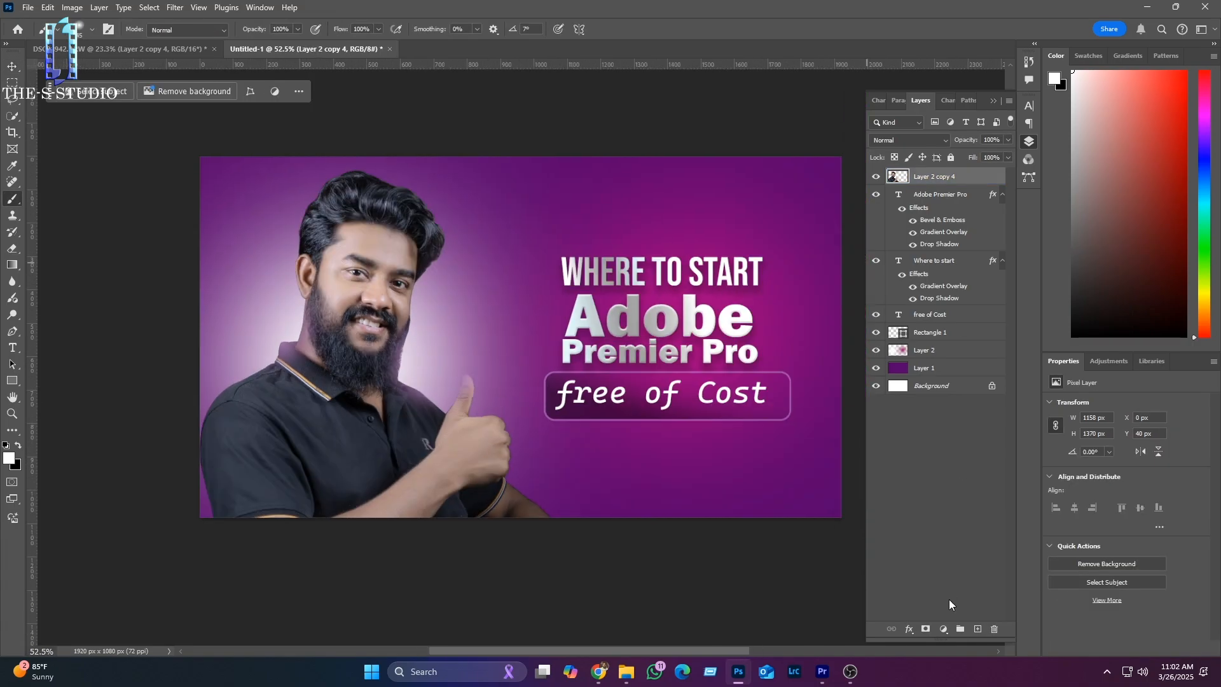
Step: Try the Lighten blend mode on the painted glow layer over the man's collar and beard
{"action": "scroll", "coordinate": [613, 356], "scroll_direction": "up", "scroll_amount": 5}
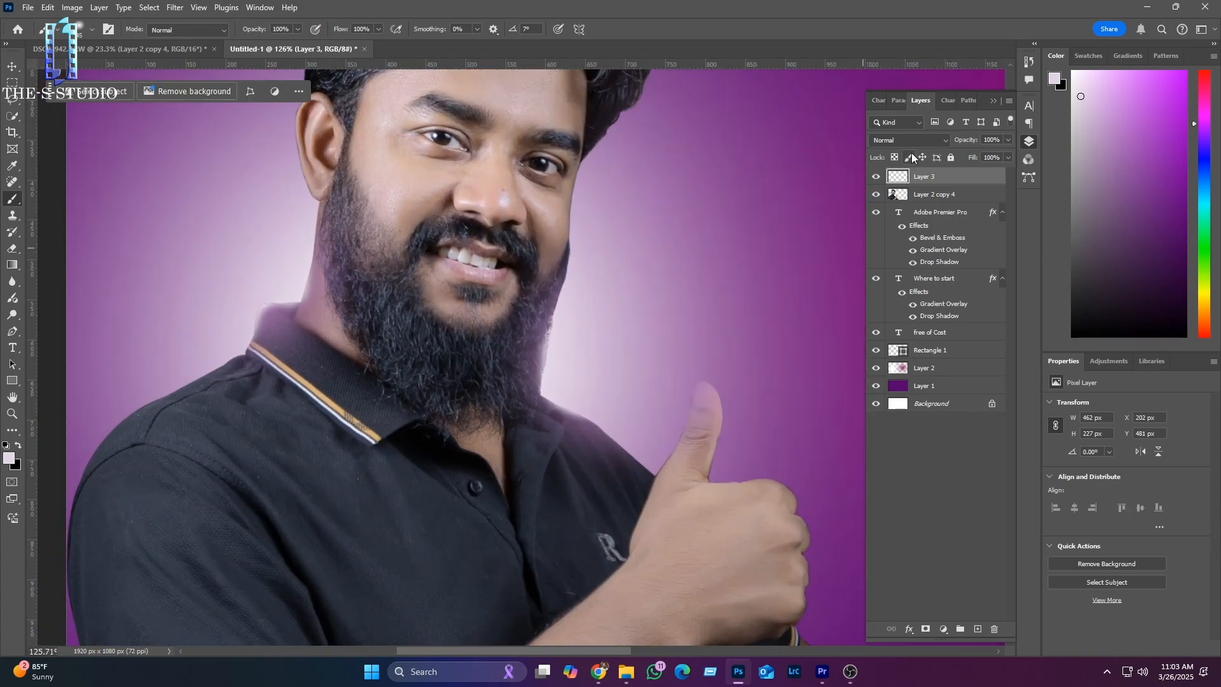
{"action": "left_click", "coordinate": [910, 141]}
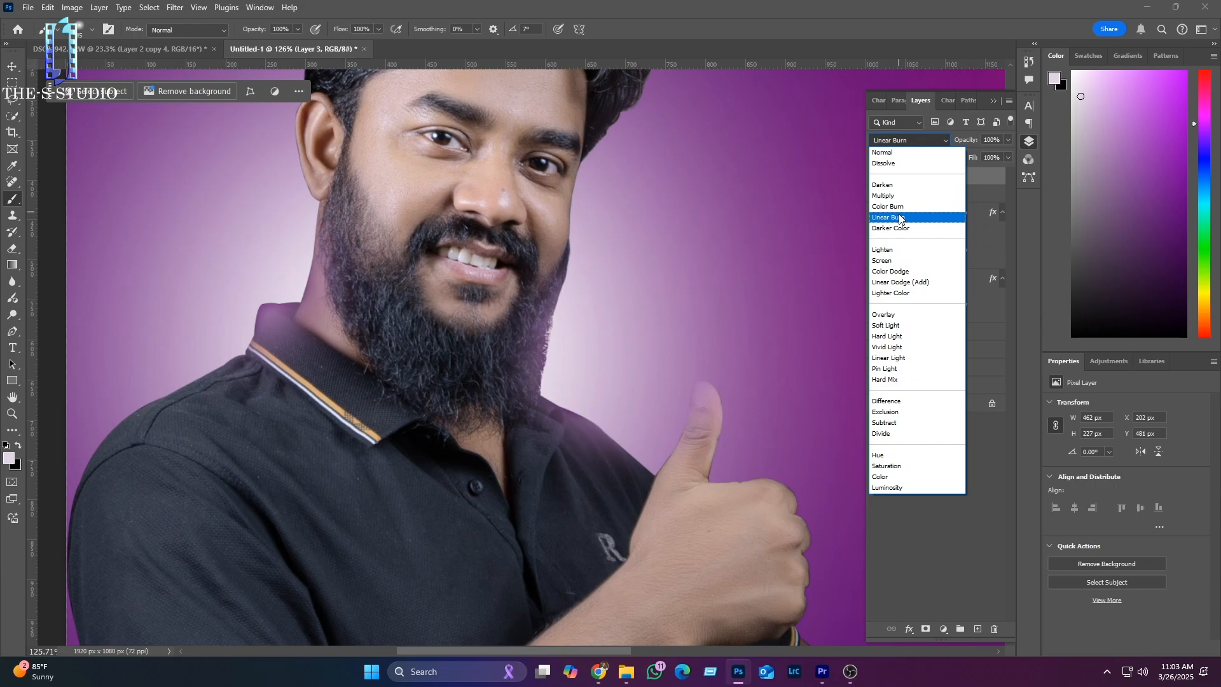
{"action": "left_click", "coordinate": [890, 250]}
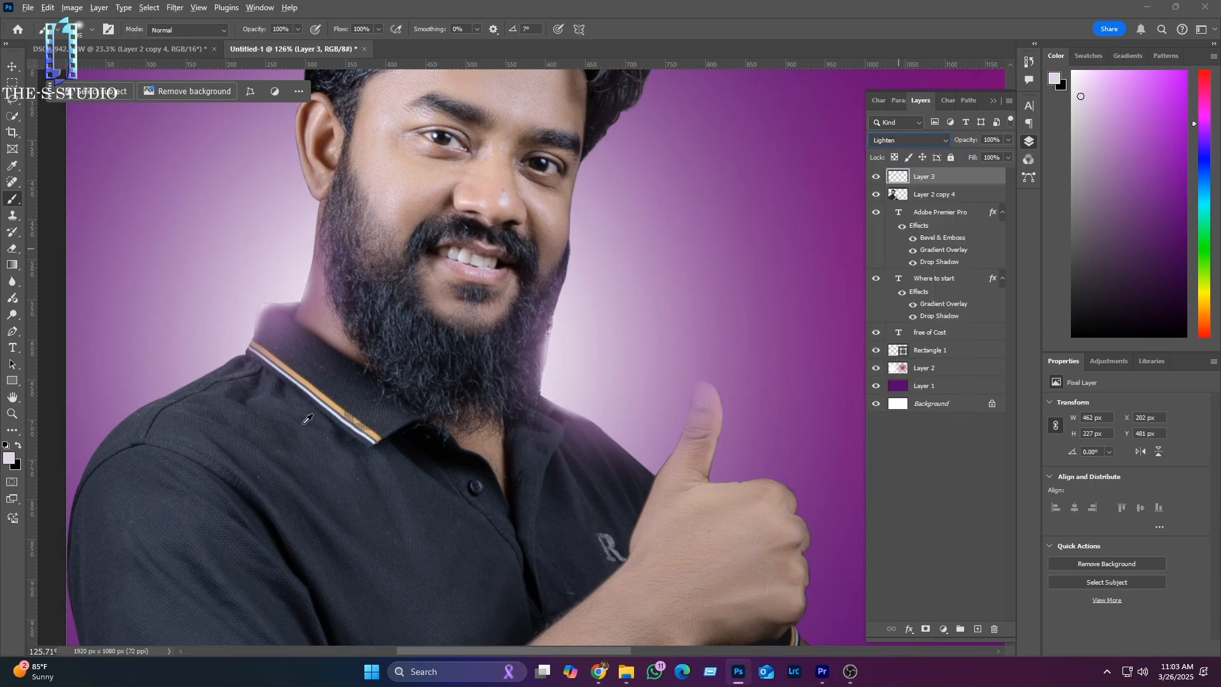
Step: Set the glow layer to Overlay and split its Underlying Layer Blend If sliders to 79/125 and 214/255
{"action": "left_click", "coordinate": [11, 418]}
{"action": "mouse_move", "coordinate": [270, 317]}
{"action": "left_mouse_down"}
{"action": "mouse_move", "coordinate": [356, 325]}
{"action": "mouse_move", "coordinate": [273, 327]}
{"action": "left_mouse_up"}
{"action": "left_click_drag", "start_coordinate": [369, 353], "coordinate": [410, 337]}
{"action": "left_click", "coordinate": [905, 141]}
{"action": "left_click", "coordinate": [905, 315]}
{"action": "double_click", "coordinate": [973, 179]}
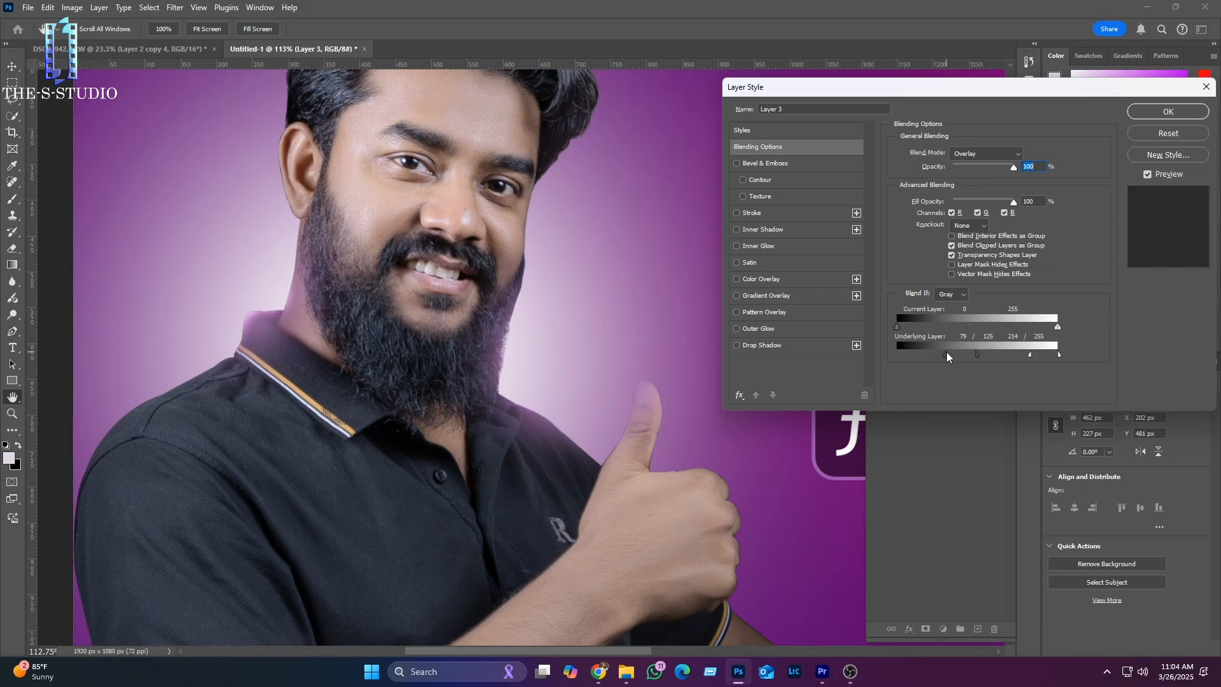
{"action": "left_click", "coordinate": [1147, 112]}
Step: Add a wide text box reading "# Best for beginner" below the "free of Cost" rectangle
{"action": "left_click_drag", "start_coordinate": [263, 311], "coordinate": [325, 309]}
{"action": "left_click_drag", "start_coordinate": [448, 349], "coordinate": [369, 366]}
{"action": "left_click_drag", "start_coordinate": [562, 369], "coordinate": [397, 384]}
{"action": "key", "text": "t"}
{"action": "left_click_drag", "start_coordinate": [519, 469], "coordinate": [792, 493]}
{"action": "type", "text": "# Best for"}
{"action": "left_click_drag", "start_coordinate": [519, 493], "coordinate": [451, 493]}
{"action": "type", "text": "beginner"}
Step: Set the "Best for beginner" text to the Cambria font at 70 pt
{"action": "key", "text": "ctrl+a"}
{"action": "left_click", "coordinate": [183, 29]}
{"action": "scroll", "coordinate": [330, 369], "scroll_direction": "down", "scroll_amount": 5}
{"action": "scroll", "coordinate": [351, 430], "scroll_direction": "down", "scroll_amount": 2}
{"action": "scroll", "coordinate": [385, 473], "scroll_direction": "down", "scroll_amount": 1}
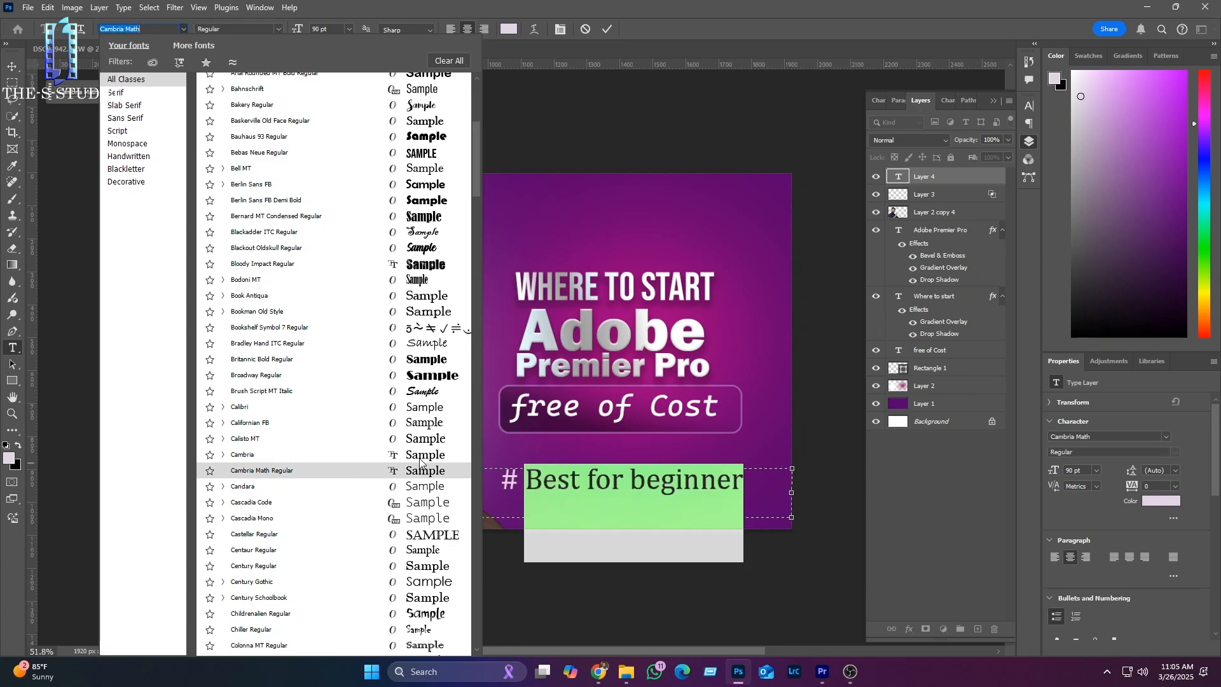
{"action": "left_click", "coordinate": [385, 470]}
{"action": "left_click", "coordinate": [742, 487]}
{"action": "left_click_drag", "start_coordinate": [742, 487], "coordinate": [525, 485]}
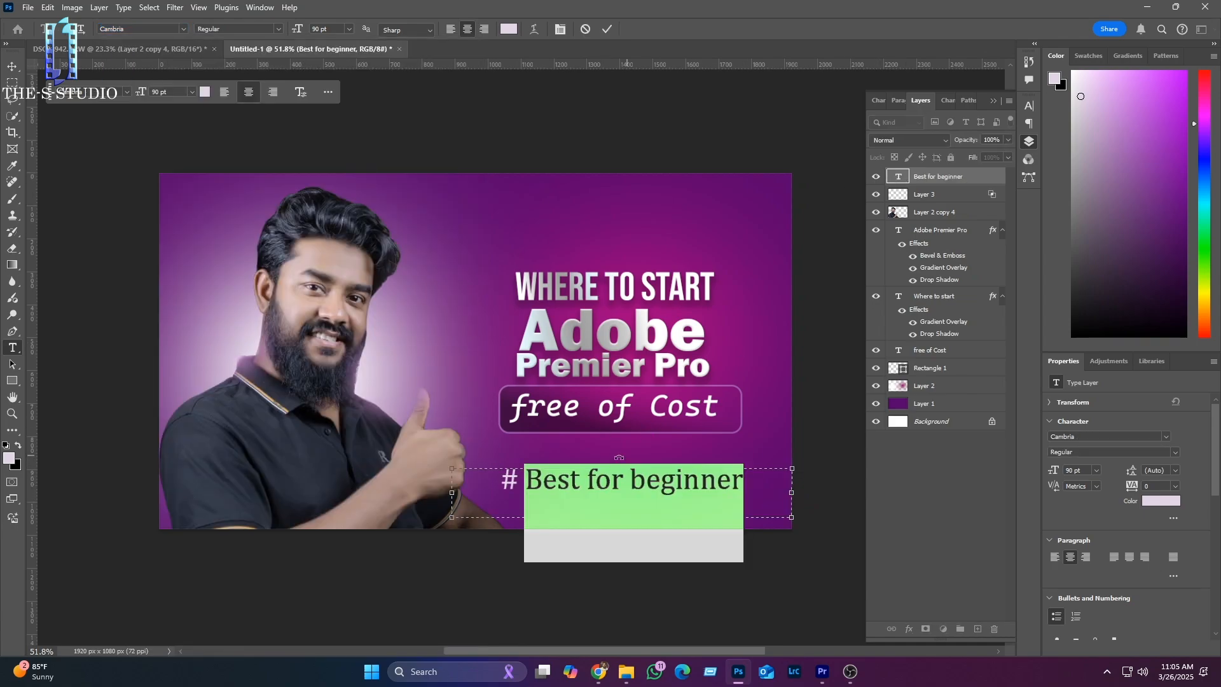
{"action": "key", "text": "ctrl+Return"}
Step: Move "# Best for beginner" to the thumbnail's lower-right corner and reduce its font size so it fits on the canvas
{"action": "key", "text": "v"}
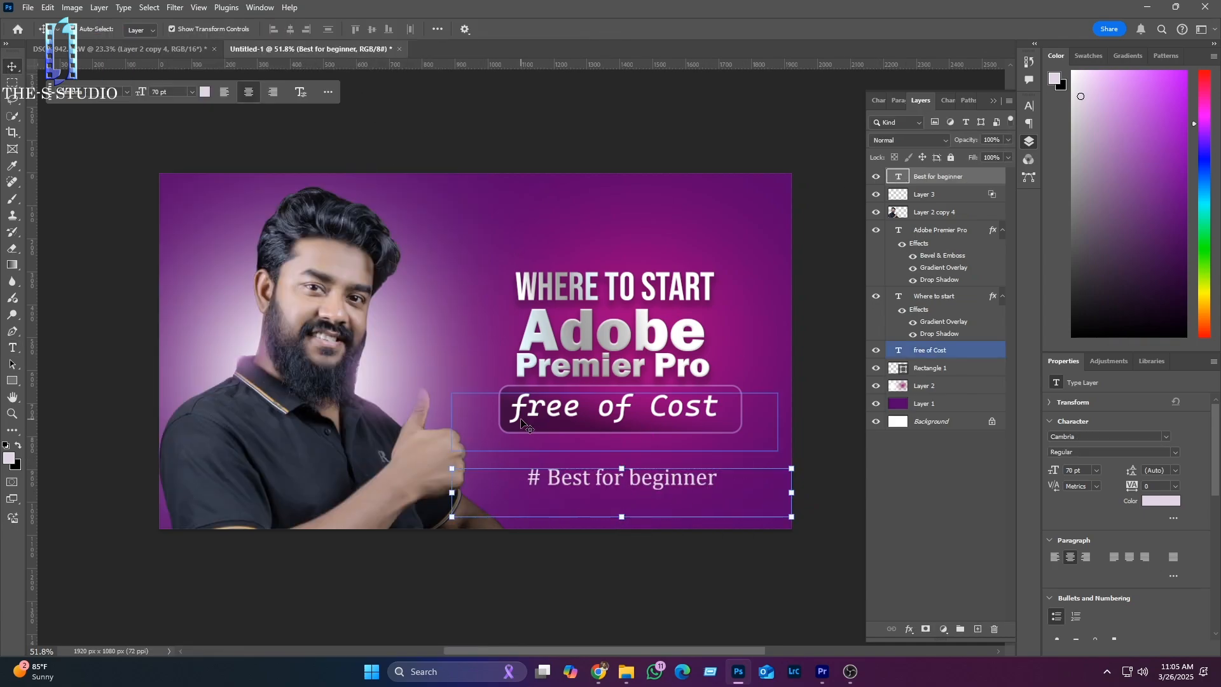
{"action": "left_click_drag", "start_coordinate": [586, 482], "coordinate": [652, 509]}
{"action": "key", "text": "t"}
{"action": "left_click_drag", "start_coordinate": [784, 504], "coordinate": [612, 504]}
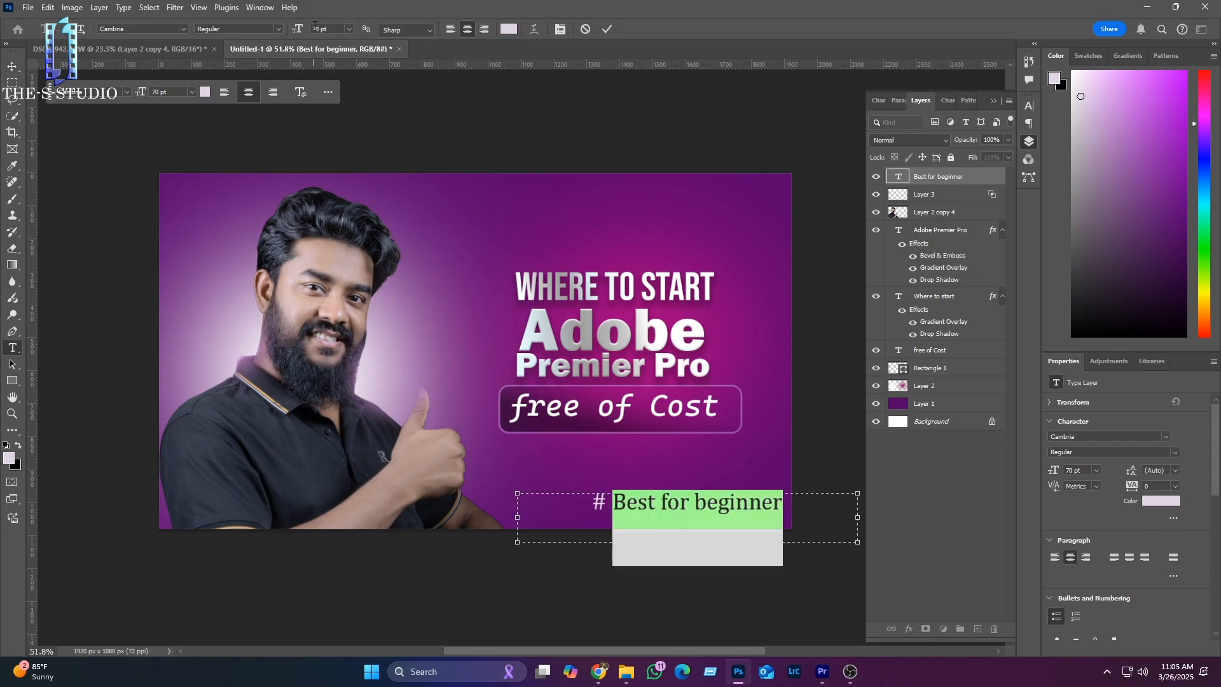
{"action": "left_click", "coordinate": [689, 509]}
{"action": "left_click", "coordinate": [12, 67]}
{"action": "left_click", "coordinate": [92, 340]}
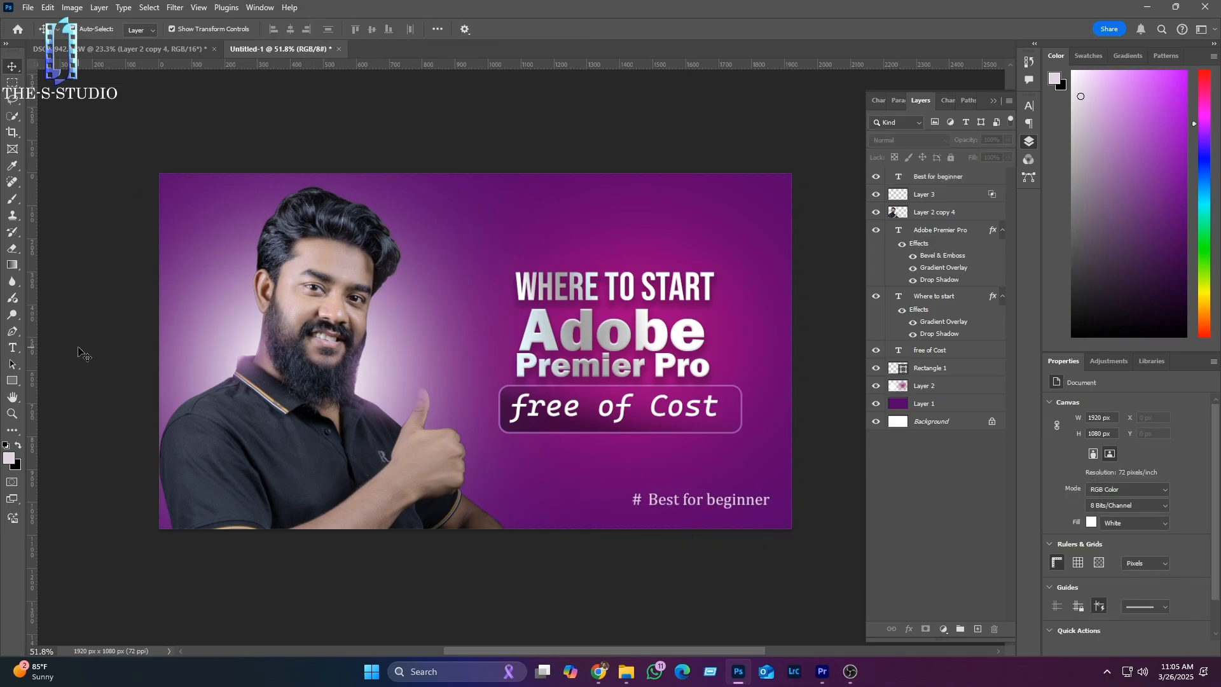
Step: Add a linear gradient fill that fades from black at the thumbnail's bottom edge to transparent above
{"action": "key", "text": "g"}
{"action": "left_click_drag", "start_coordinate": [436, 563], "coordinate": [438, 405]}
{"action": "left_click", "coordinate": [176, 30]}
{"action": "left_click", "coordinate": [107, 54]}
{"action": "double_click", "coordinate": [144, 82]}
{"action": "left_click", "coordinate": [179, 32]}
{"action": "scroll", "coordinate": [163, 113], "scroll_direction": "down", "scroll_amount": 5}
{"action": "scroll", "coordinate": [164, 113], "scroll_direction": "up", "scroll_amount": 5}
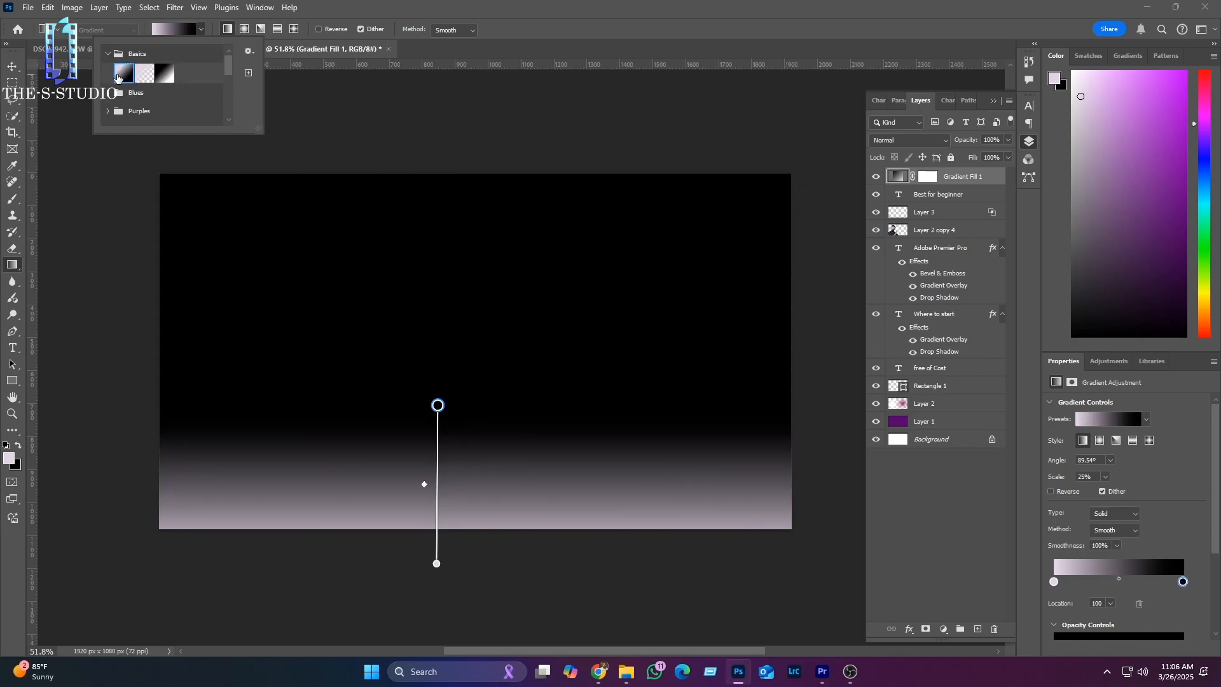
{"action": "left_click", "coordinate": [190, 31]}
{"action": "left_click", "coordinate": [189, 32]}
{"action": "left_click", "coordinate": [124, 71]}
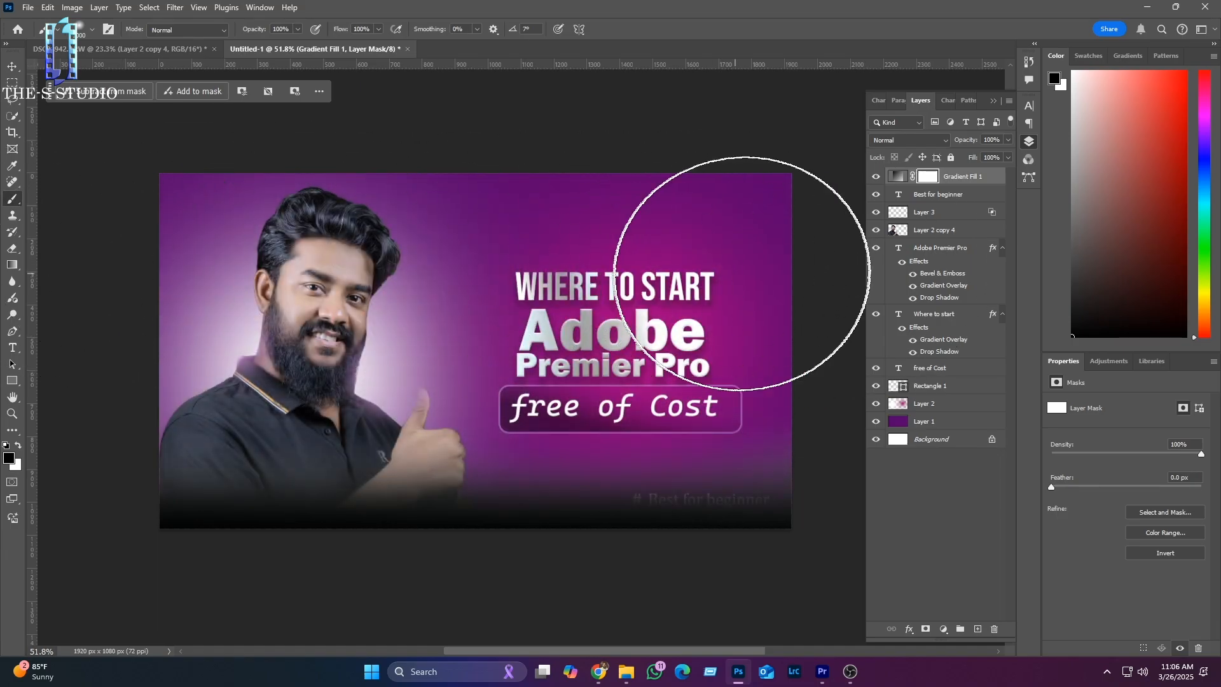
Step: Paint black with a large soft brush on the gradient fill's layer mask across the image
{"action": "left_click_drag", "start_coordinate": [622, 244], "coordinate": [214, 180]}
{"action": "scroll", "coordinate": [251, 458], "scroll_direction": "down", "scroll_amount": 2}
{"action": "scroll", "coordinate": [248, 459], "scroll_direction": "down", "scroll_amount": 4}
{"action": "scroll", "coordinate": [226, 469], "scroll_direction": "left", "scroll_amount": 5}
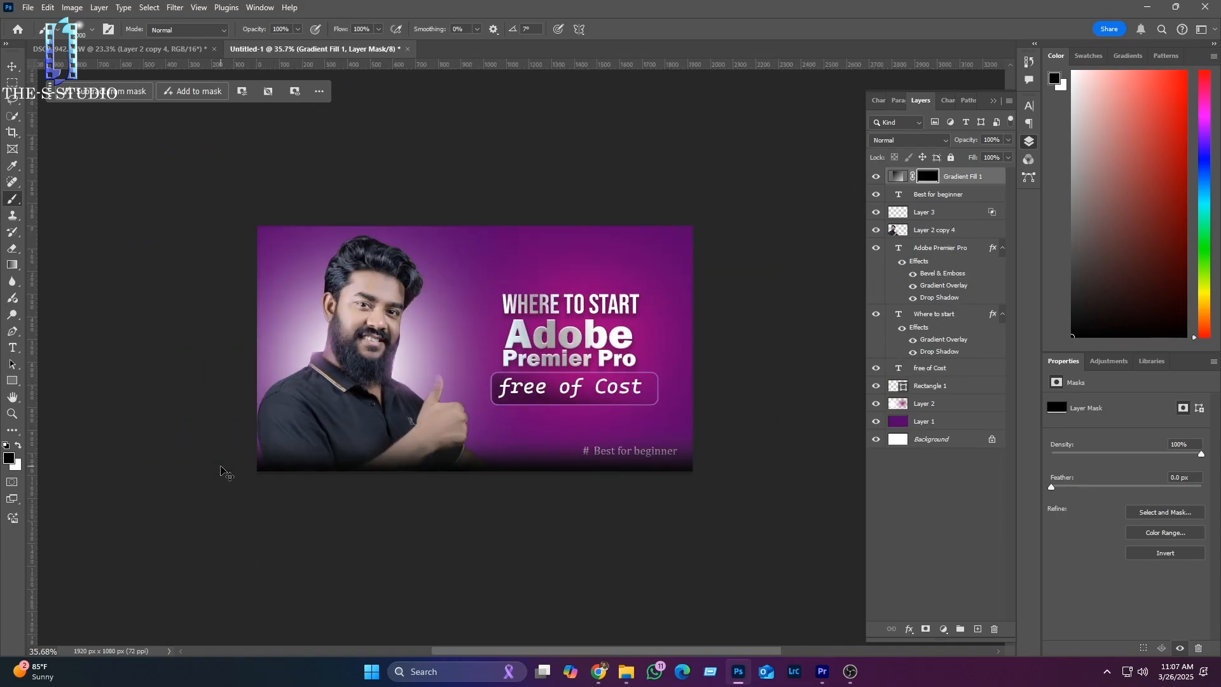
{"action": "scroll", "coordinate": [225, 429], "scroll_direction": "down", "scroll_amount": 1}
{"action": "scroll", "coordinate": [462, 369], "scroll_direction": "up", "scroll_amount": 1}
Step: Stretch the gradient fill layer vertically to about 271% beyond the canvas top and shift it slightly down
{"action": "left_click", "coordinate": [892, 196]}
{"action": "left_click", "coordinate": [897, 177]}
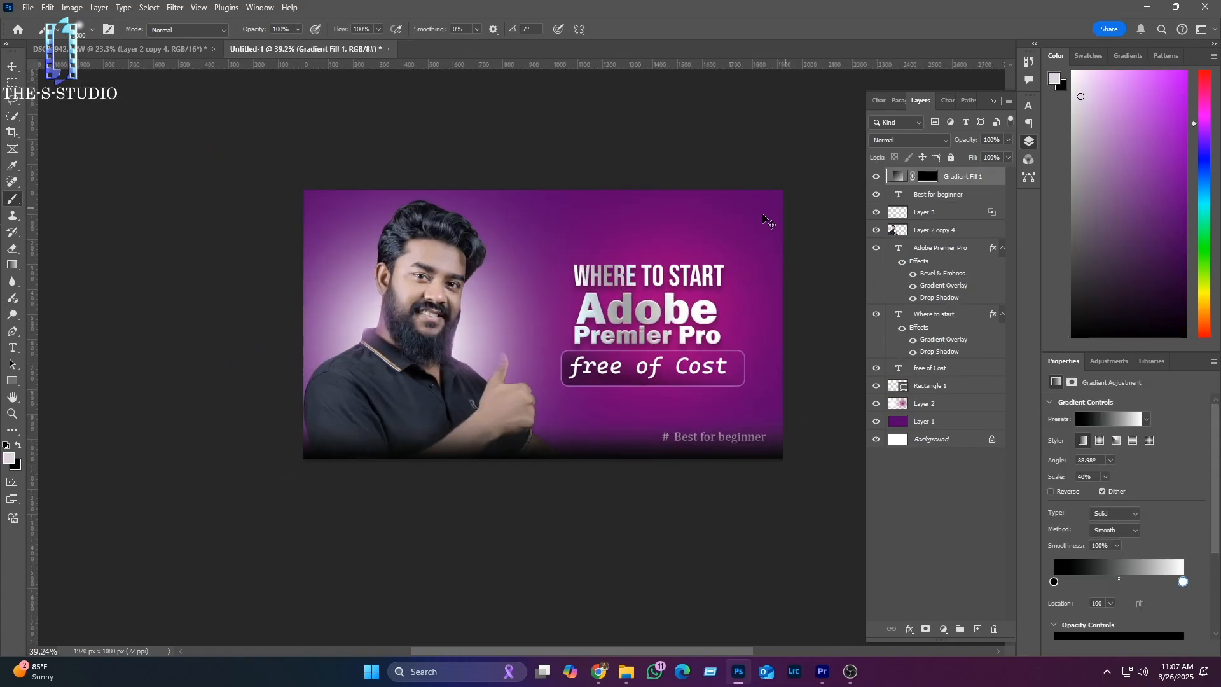
{"action": "key", "text": "ctrl+t"}
{"action": "left_click_drag", "start_coordinate": [544, 190], "coordinate": [543, 111]}
{"action": "scroll", "coordinate": [558, 357], "scroll_direction": "down", "scroll_amount": 5}
{"action": "scroll", "coordinate": [533, 423], "scroll_direction": "up", "scroll_amount": 5}
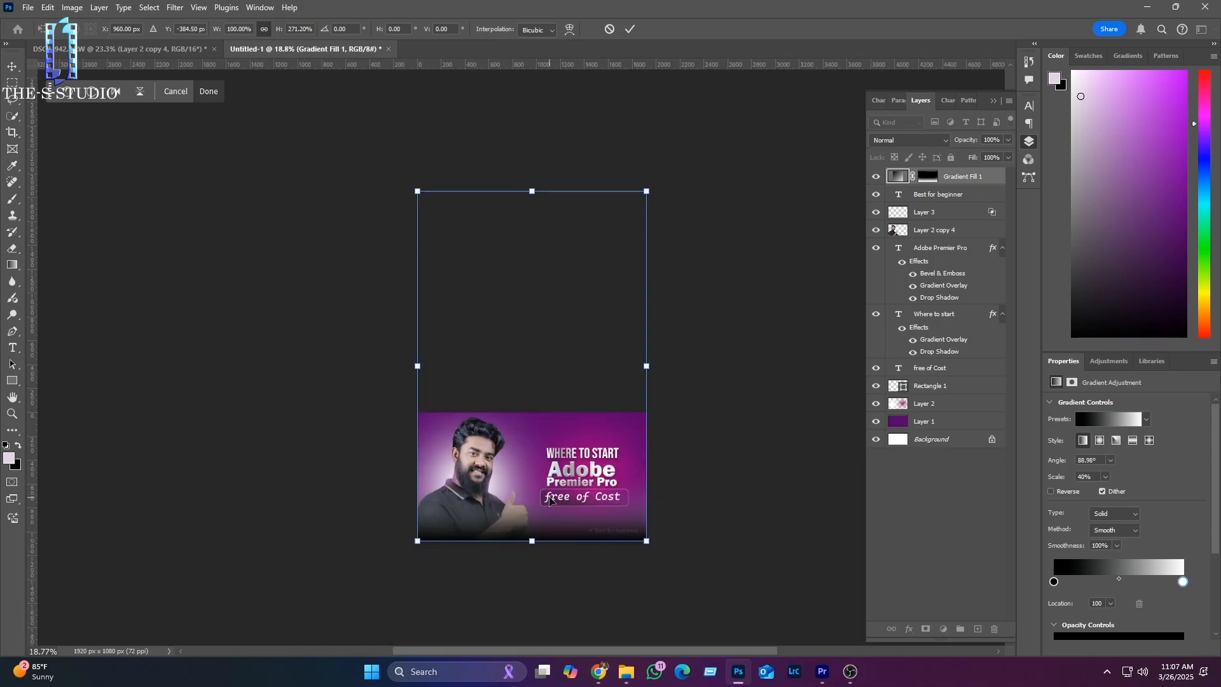
{"action": "left_click_drag", "start_coordinate": [535, 392], "coordinate": [535, 425]}
{"action": "double_click", "coordinate": [227, 524]}
Step: Place the "Best for beginner" text layer above the gradient fill layer
{"action": "left_click", "coordinate": [699, 248]}
{"action": "mouse_move", "coordinate": [896, 194]}
{"action": "left_mouse_down"}
{"action": "mouse_move", "coordinate": [893, 167]}
{"action": "mouse_move", "coordinate": [898, 201]}
{"action": "left_mouse_up"}
{"action": "left_click", "coordinate": [897, 194]}
{"action": "scroll", "coordinate": [677, 378], "scroll_direction": "up", "scroll_amount": 5}
{"action": "key", "text": "ctrl+z"}
{"action": "key", "text": "ctrl+z"}
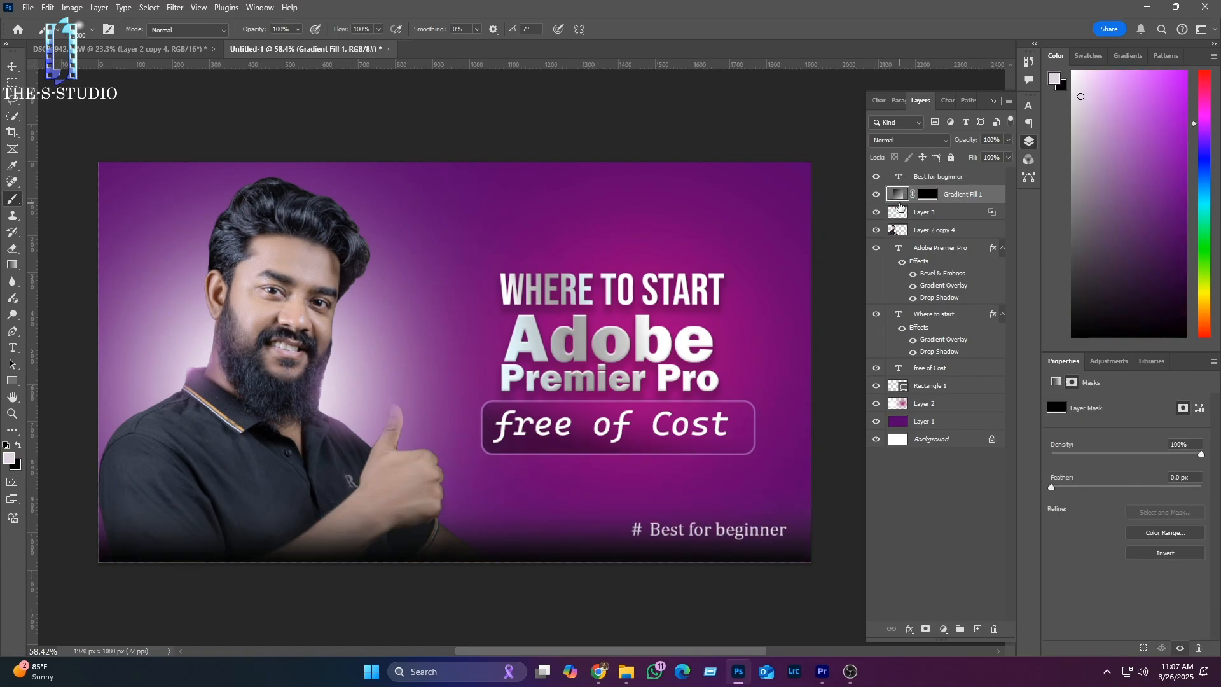
Step: Switch to Premiere Pro and capture a screenshot of its vertical editing toolbar beside the timeline
{"action": "scroll", "coordinate": [459, 405], "scroll_direction": "down", "scroll_amount": 5}
{"action": "scroll", "coordinate": [464, 418], "scroll_direction": "right", "scroll_amount": 1}
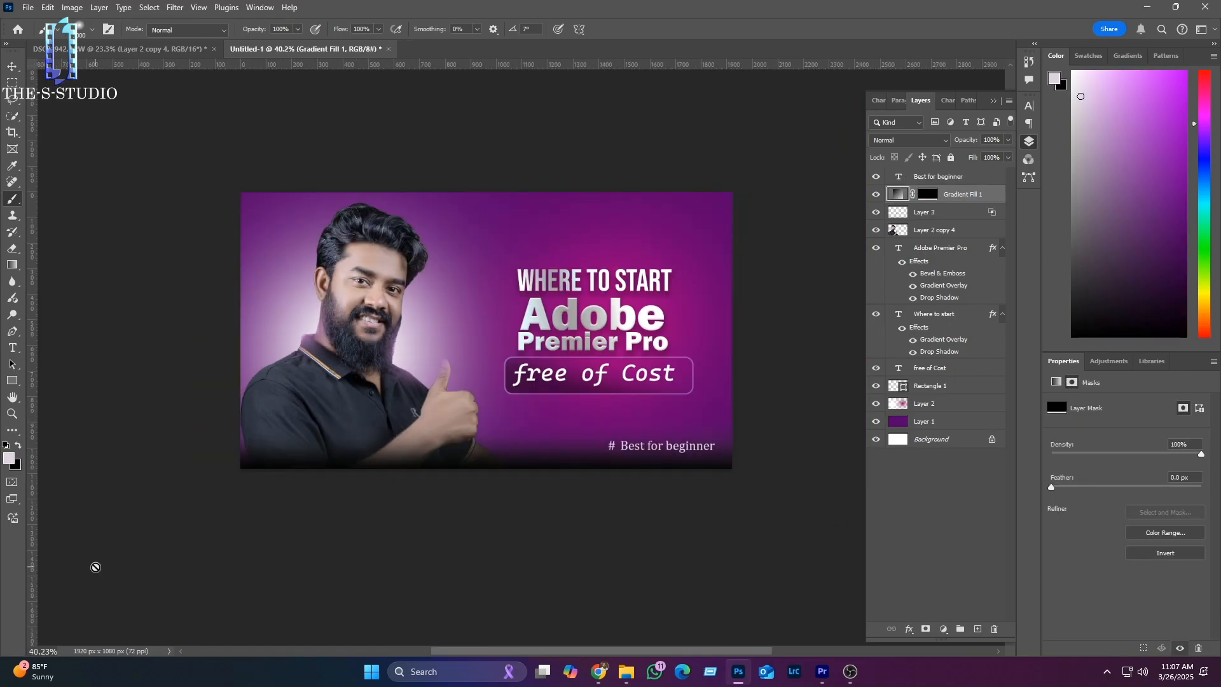
{"action": "left_click", "coordinate": [822, 671]}
{"action": "left_click_drag", "start_coordinate": [394, 480], "coordinate": [384, 480]}
{"action": "key", "text": "super+shift+s"}
{"action": "left_click_drag", "start_coordinate": [345, 336], "coordinate": [385, 548]}
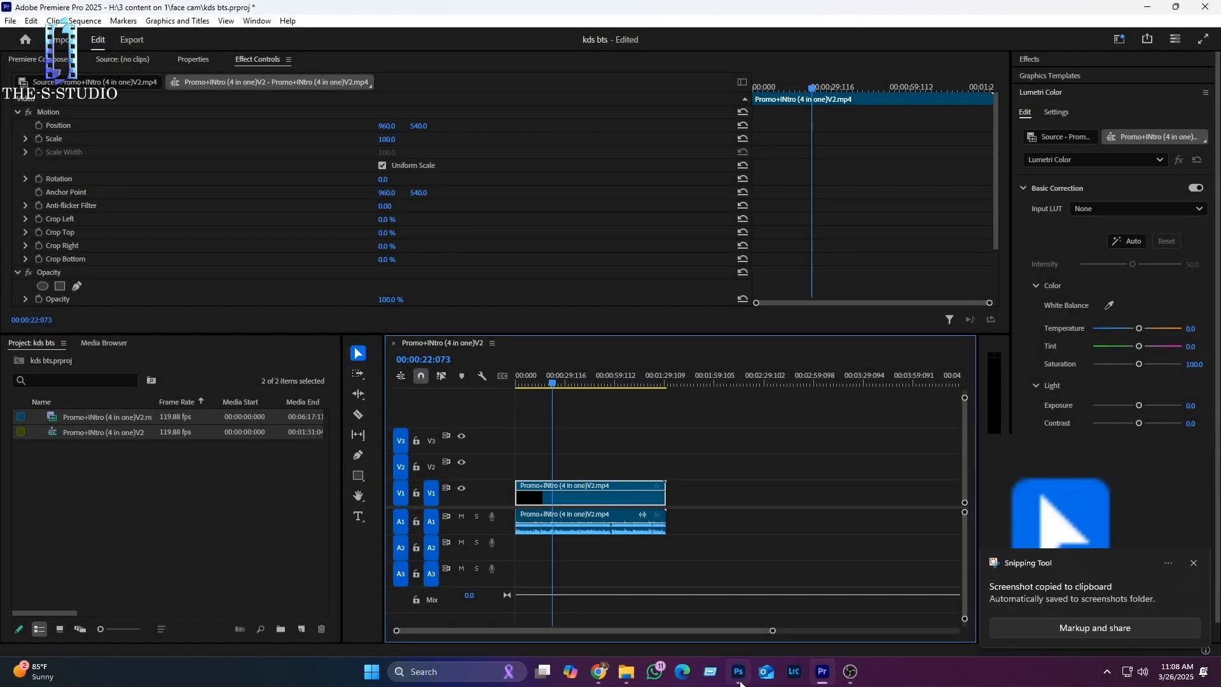
Step: Switch back to Photoshop, paste the toolbar screenshot and enlarge it to about 135% between the man and the title text
{"action": "left_click", "coordinate": [740, 680]}
{"action": "key", "text": "ctrl+v"}
{"action": "key", "text": "ctrl+t"}
{"action": "left_click_drag", "start_coordinate": [493, 289], "coordinate": [498, 262]}
{"action": "scroll", "coordinate": [471, 330], "scroll_direction": "up", "scroll_amount": 7}
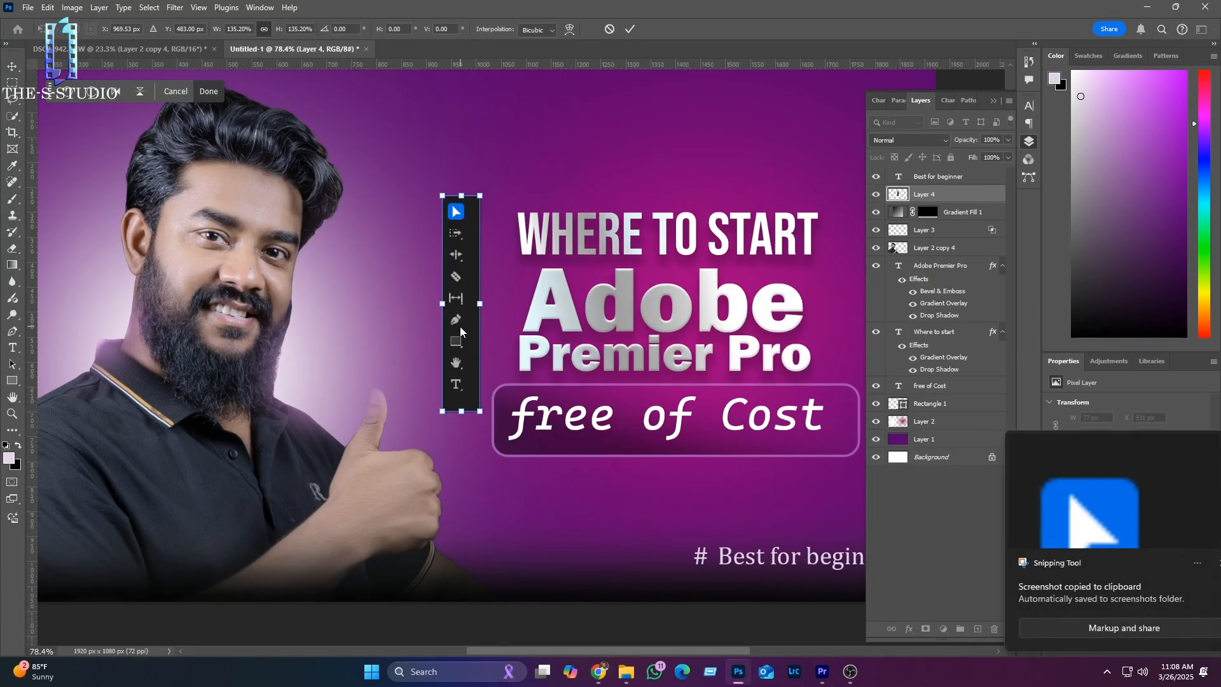
{"action": "key", "text": "Return"}
Step: Trim the surplus strip off the right side of the pasted toolbar, leaving it 55 px wide
{"action": "key", "text": "b"}
{"action": "scroll", "coordinate": [481, 309], "scroll_direction": "up", "scroll_amount": 2}
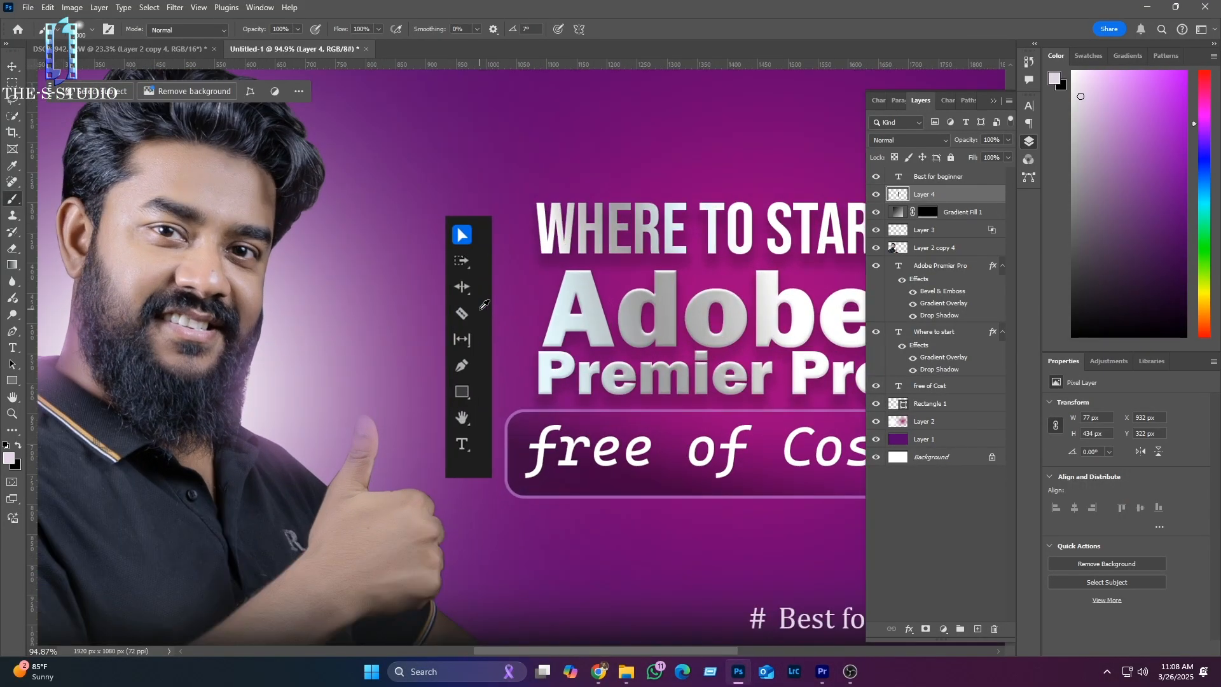
{"action": "left_click", "coordinate": [12, 84]}
{"action": "left_click_drag", "start_coordinate": [476, 208], "coordinate": [517, 501]}
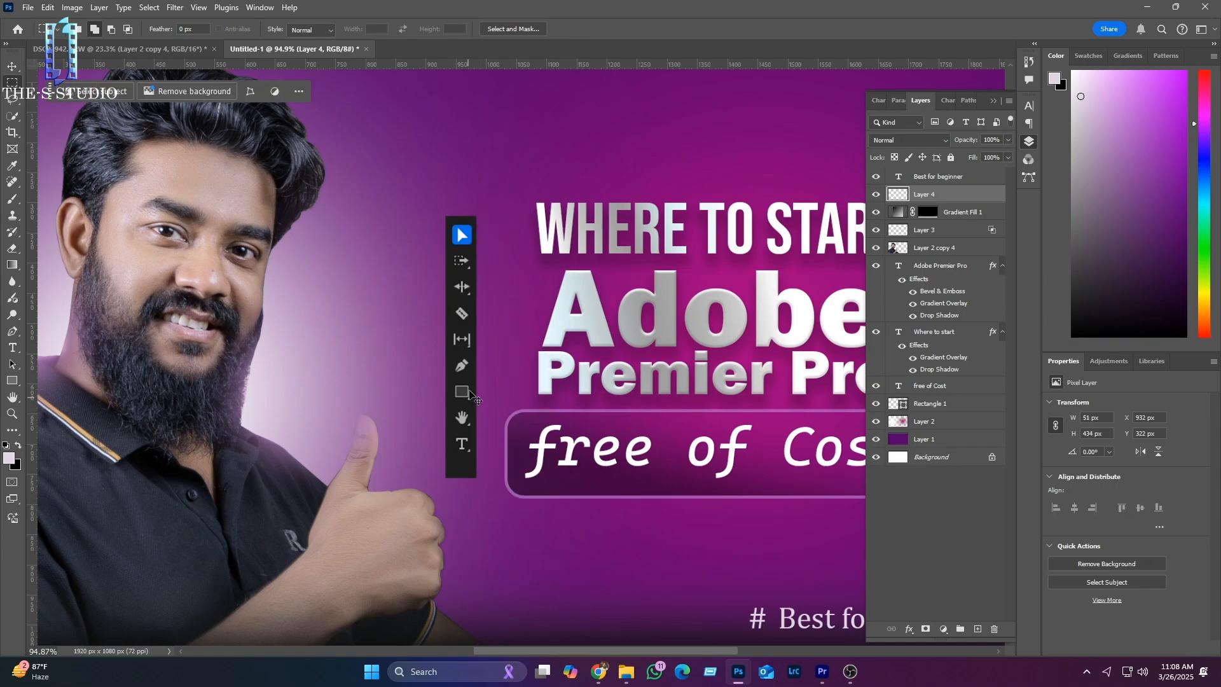
{"action": "left_click_drag", "start_coordinate": [480, 212], "coordinate": [496, 284]}
{"action": "left_click_drag", "start_coordinate": [525, 491], "coordinate": [525, 491]}
{"action": "key", "text": "Delete"}
{"action": "key", "text": "ctrl+d"}
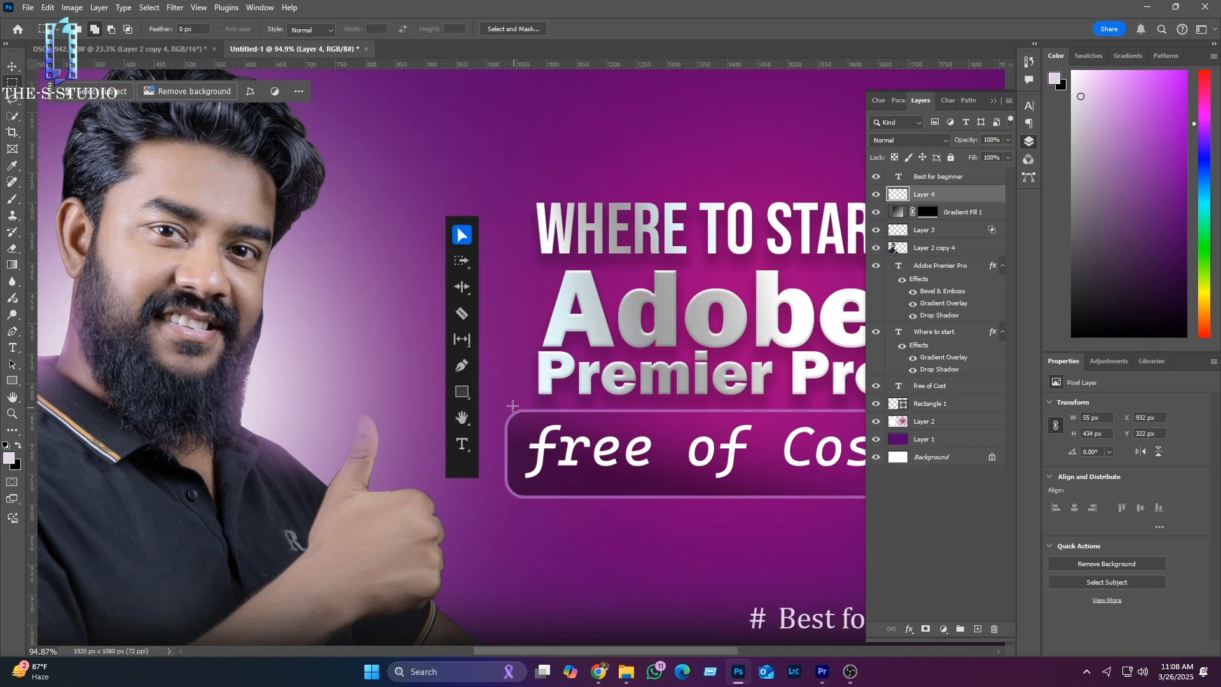
Step: Trim the empty area off the bottom of the pasted toolbar, leaving it 400 px high
{"action": "scroll", "coordinate": [444, 455], "scroll_direction": "up", "scroll_amount": 2}
{"action": "left_click_drag", "start_coordinate": [437, 453], "coordinate": [512, 499]}
{"action": "key", "text": "Delete"}
{"action": "key", "text": "ctrl+d"}
{"action": "scroll", "coordinate": [514, 489], "scroll_direction": "down", "scroll_amount": 1}
{"action": "scroll", "coordinate": [513, 386], "scroll_direction": "down", "scroll_amount": 2}
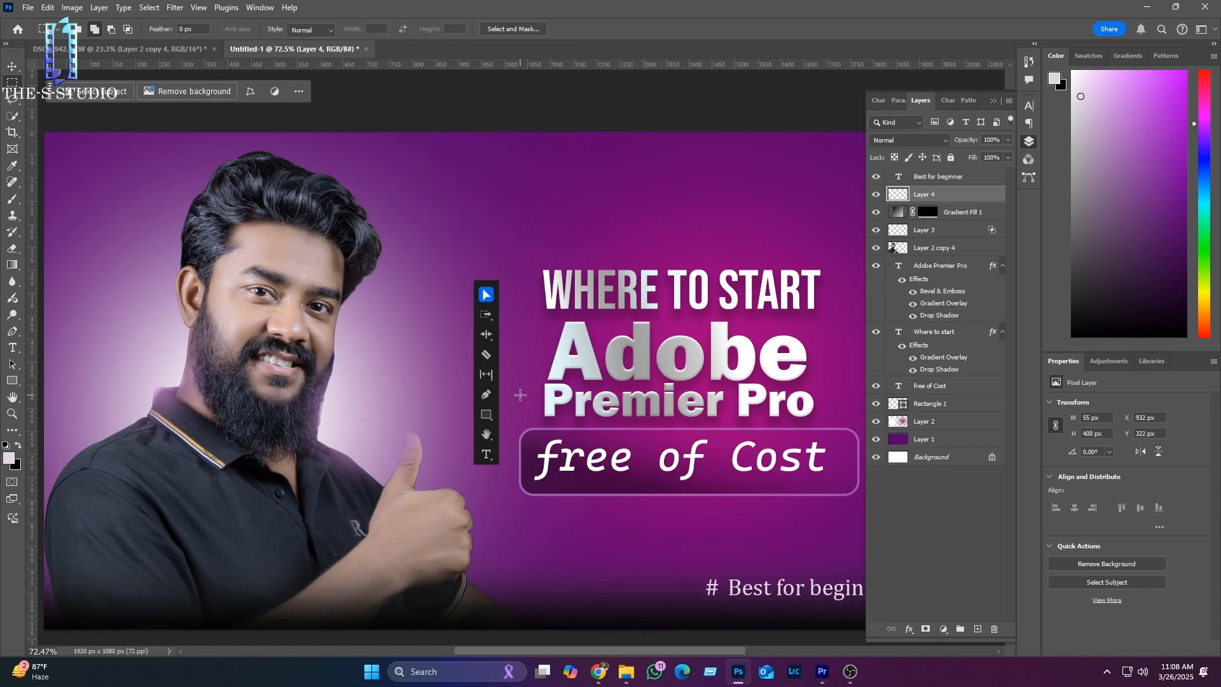
Step: Draw a rectangle about 73 x 425 px around the pasted toolbar
{"action": "scroll", "coordinate": [524, 382], "scroll_direction": "up", "scroll_amount": 1}
{"action": "left_click", "coordinate": [12, 380]}
{"action": "left_click_drag", "start_coordinate": [459, 251], "coordinate": [500, 488]}
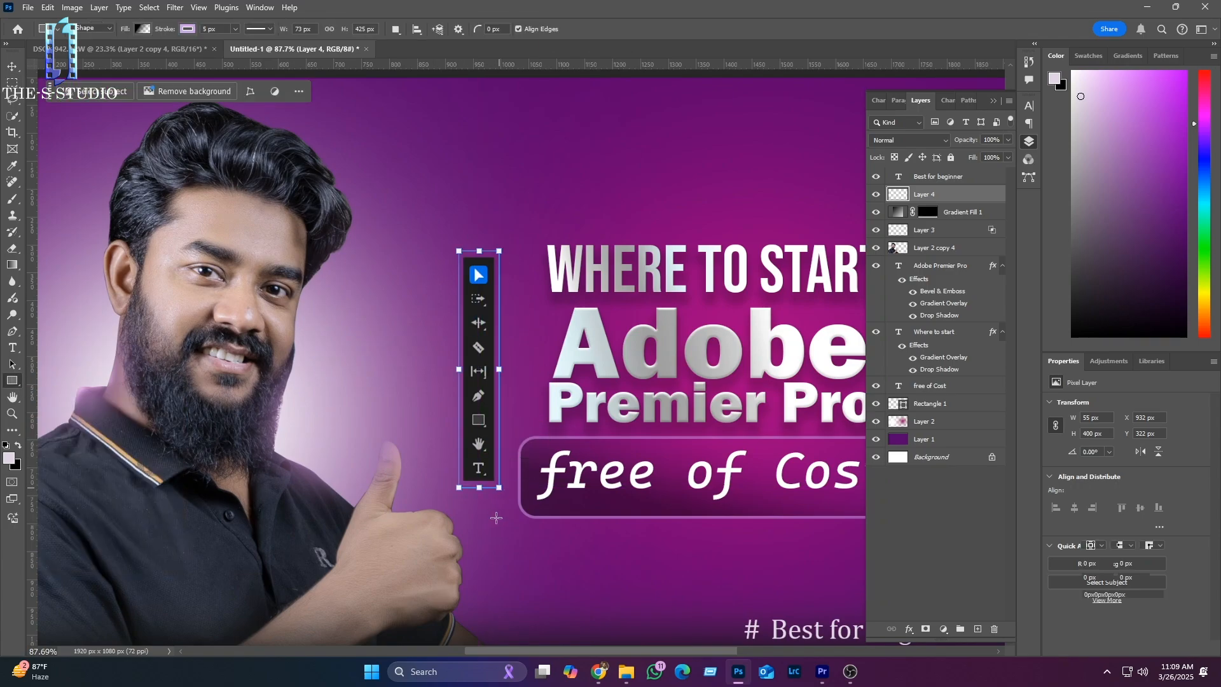
Step: Round the corners of the rectangle around the toolbar to 19 px
{"action": "left_click", "coordinate": [497, 261]}
{"action": "left_click", "coordinate": [628, 284]}
{"action": "scroll", "coordinate": [473, 298], "scroll_direction": "up", "scroll_amount": 10}
{"action": "left_click_drag", "start_coordinate": [533, 180], "coordinate": [520, 192]}
{"action": "scroll", "coordinate": [502, 330], "scroll_direction": "down", "scroll_amount": 5}
{"action": "scroll", "coordinate": [501, 331], "scroll_direction": "up", "scroll_amount": 1}
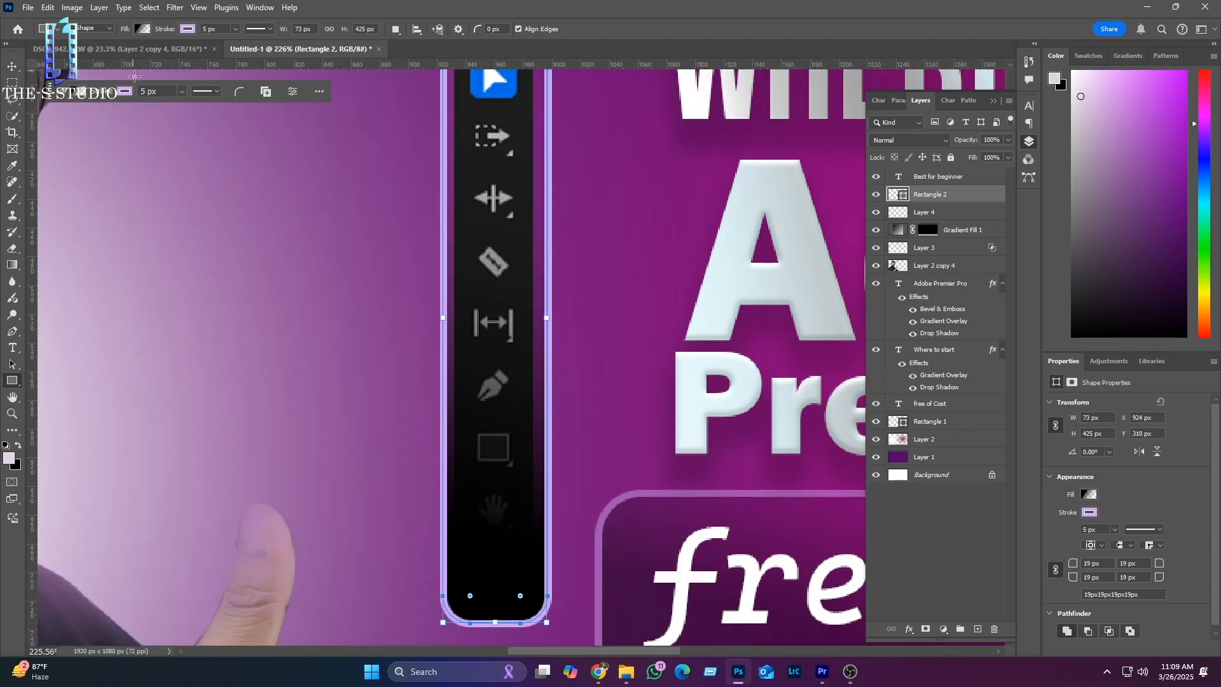
Step: Fill the rounded rectangle with solid dark grey #1d1d1d and set its stroke width to 0 px
{"action": "left_click", "coordinate": [142, 30]}
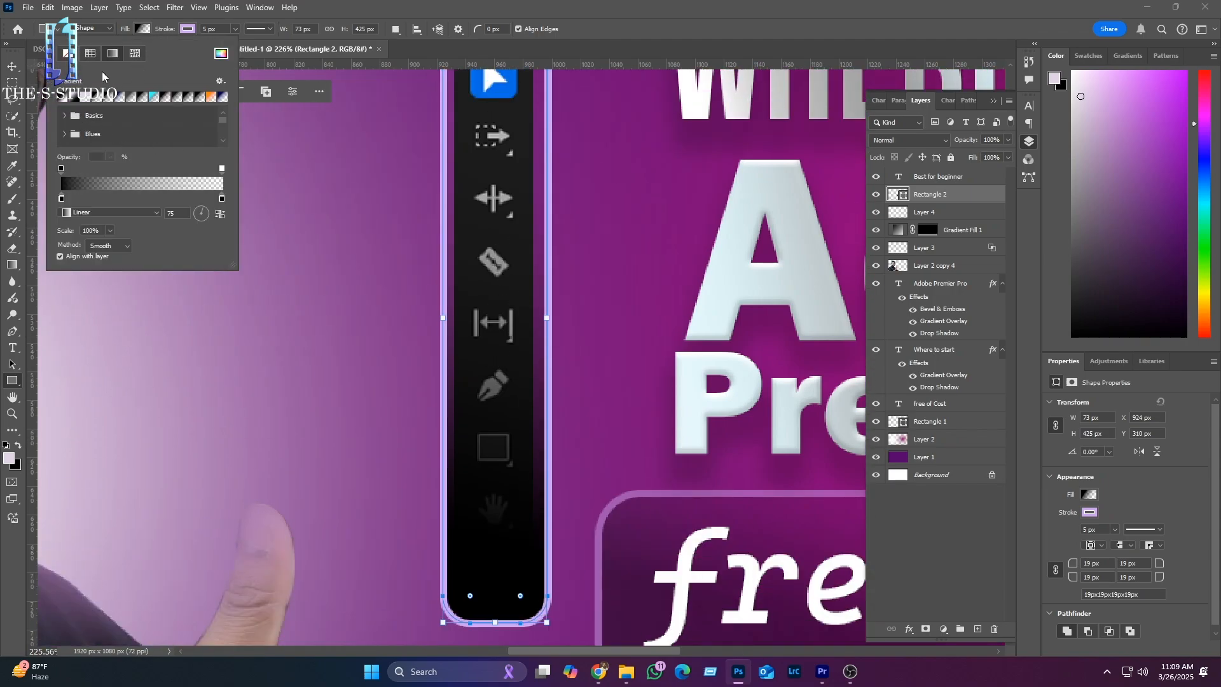
{"action": "left_click", "coordinate": [67, 52]}
{"action": "left_click", "coordinate": [221, 53]}
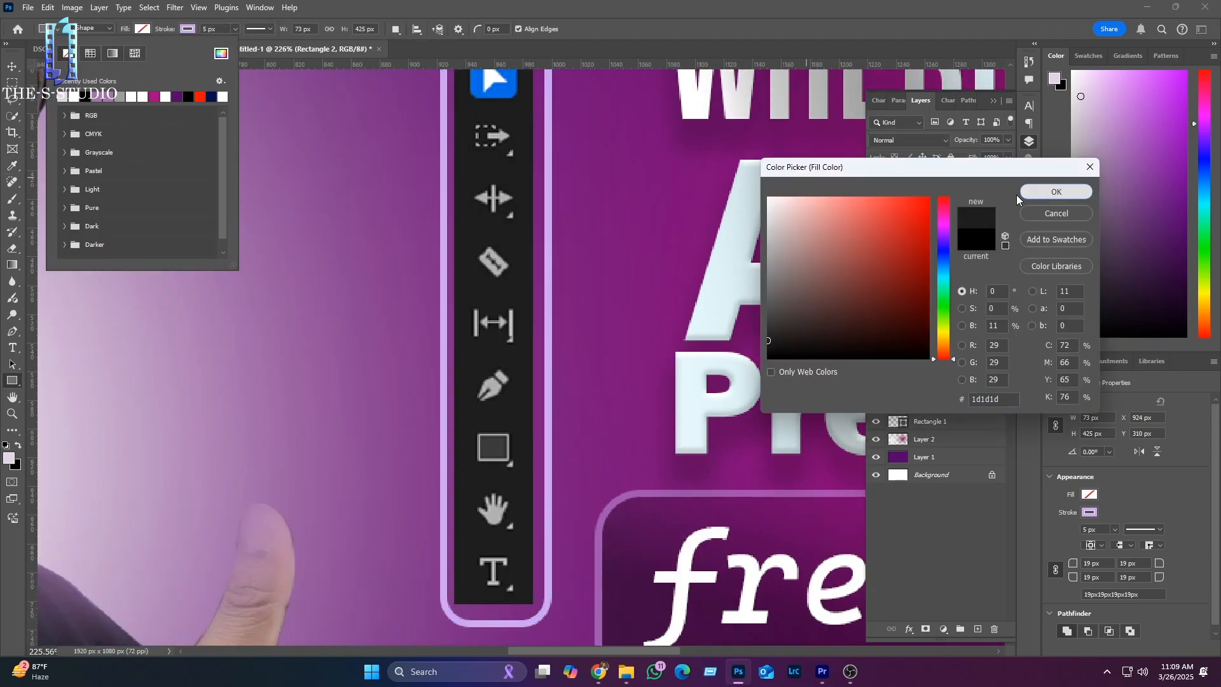
{"action": "left_click", "coordinate": [1023, 193]}
{"action": "left_click", "coordinate": [184, 30]}
{"action": "double_click", "coordinate": [211, 31]}
{"action": "type", "text": "0"}
{"action": "left_click", "coordinate": [481, 281]}
{"action": "key", "text": "Return"}
{"action": "scroll", "coordinate": [488, 309], "scroll_direction": "down", "scroll_amount": 5}
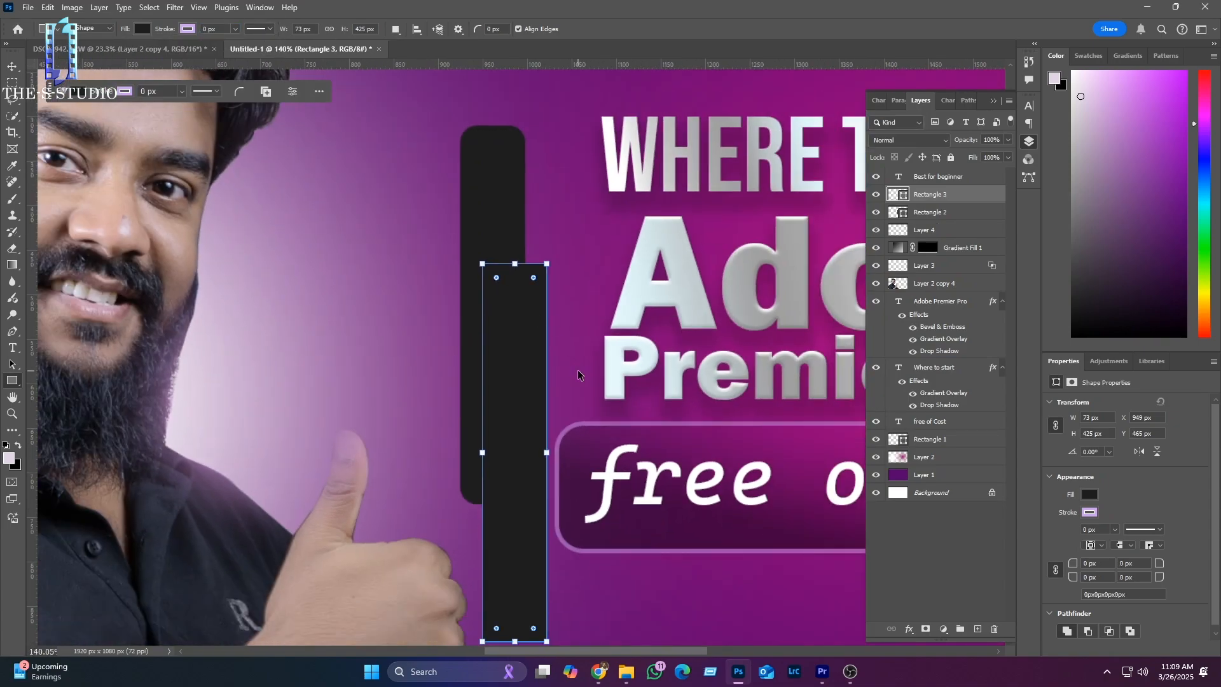
{"action": "key", "text": "ctrl+z"}
{"action": "left_click", "coordinate": [493, 338]}
{"action": "left_click", "coordinate": [645, 283]}
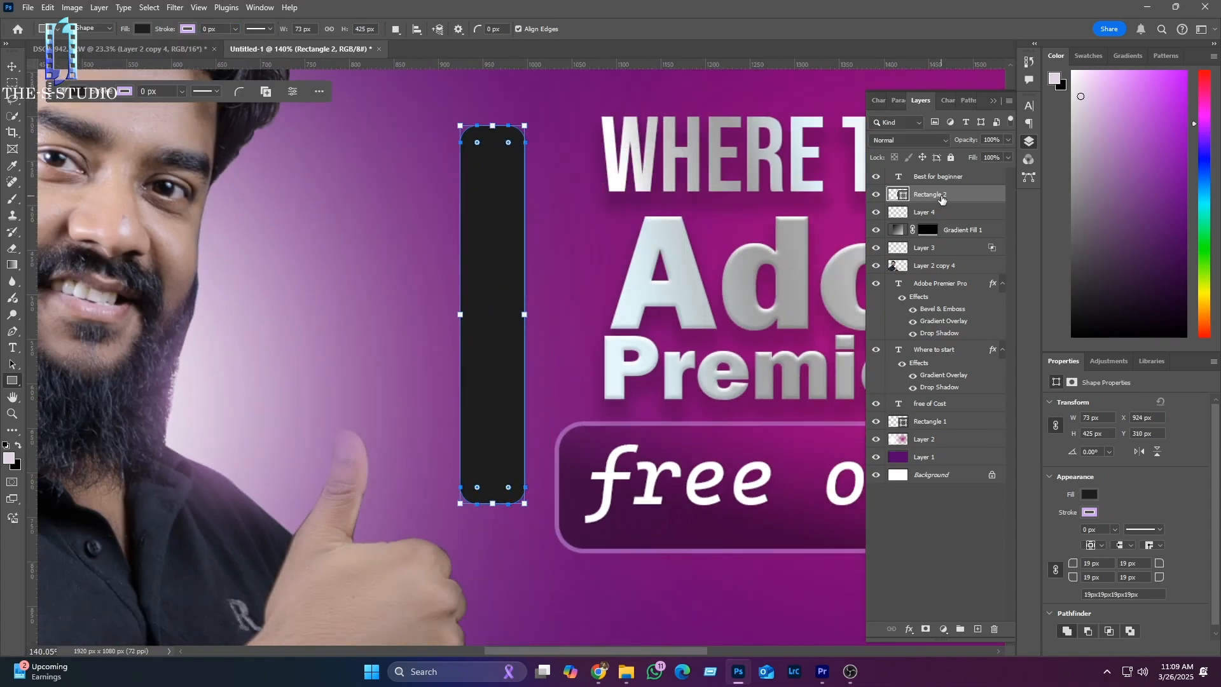
Step: Place the dark rectangle beneath the toolbar screenshot and rename the two layers as "tools" and "tools back."
{"action": "left_click_drag", "start_coordinate": [944, 195], "coordinate": [938, 219]}
{"action": "double_click", "coordinate": [923, 195]}
{"action": "type", "text": "tools"}
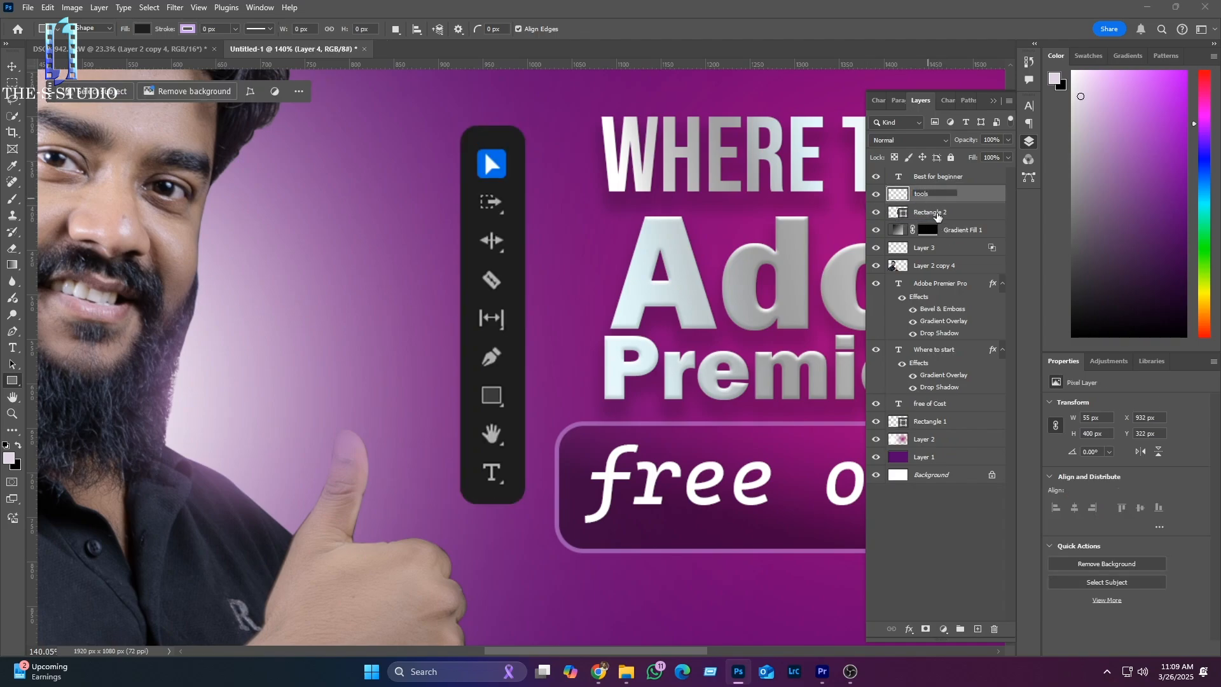
{"action": "double_click", "coordinate": [937, 213]}
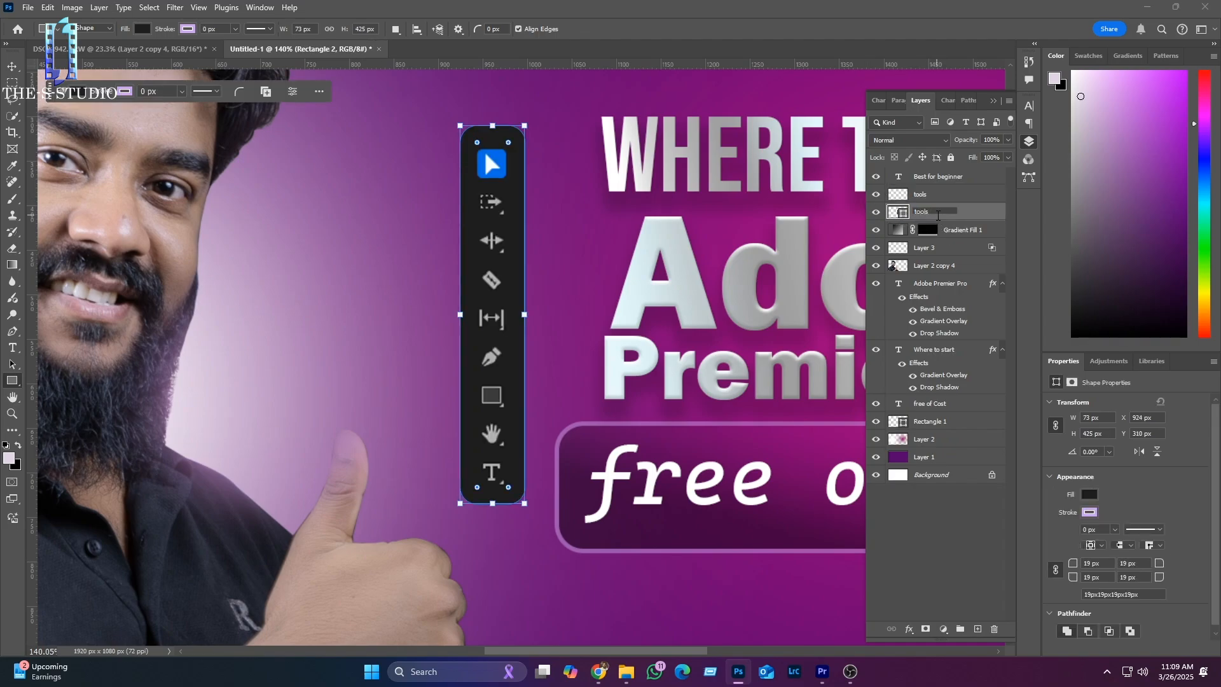
{"action": "key", "text": "v"}
{"action": "left_click", "coordinate": [387, 330]}
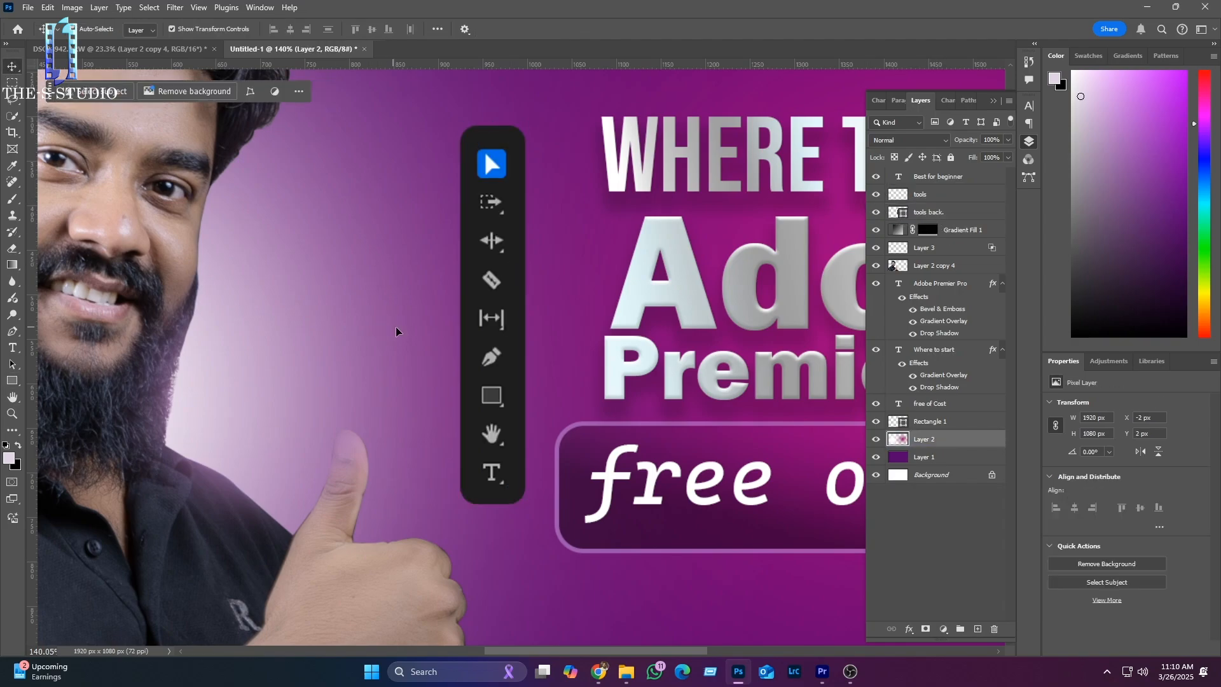
Step: Merge the toolbar screenshot and its dark backing rectangle into a single layer
{"action": "scroll", "coordinate": [404, 355], "scroll_direction": "down", "scroll_amount": 4}
{"action": "left_click", "coordinate": [928, 214]}
{"action": "left_click", "coordinate": [938, 197], "text": "shift"}
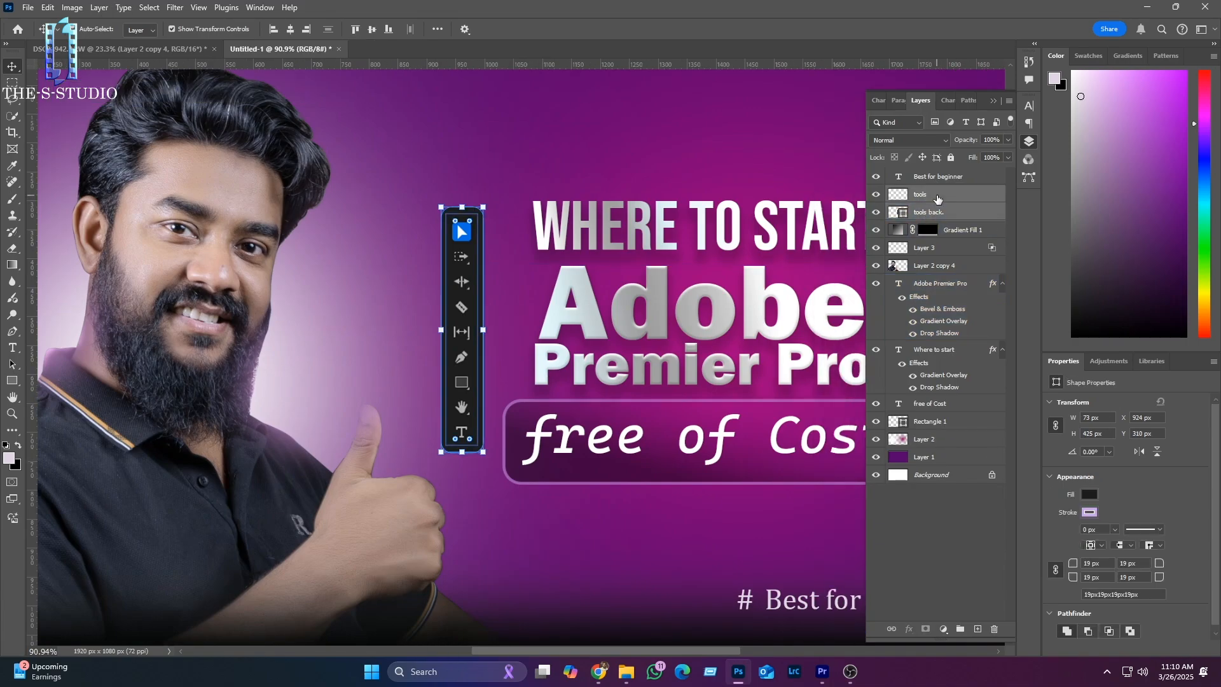
{"action": "key", "text": "ctrl+e"}
Step: Add Bevel & Emboss to the merged toolbar using Pillow Emboss, depth 865%, size 9 px, soften 5 px and a 55° light angle
{"action": "left_click", "coordinate": [908, 629]}
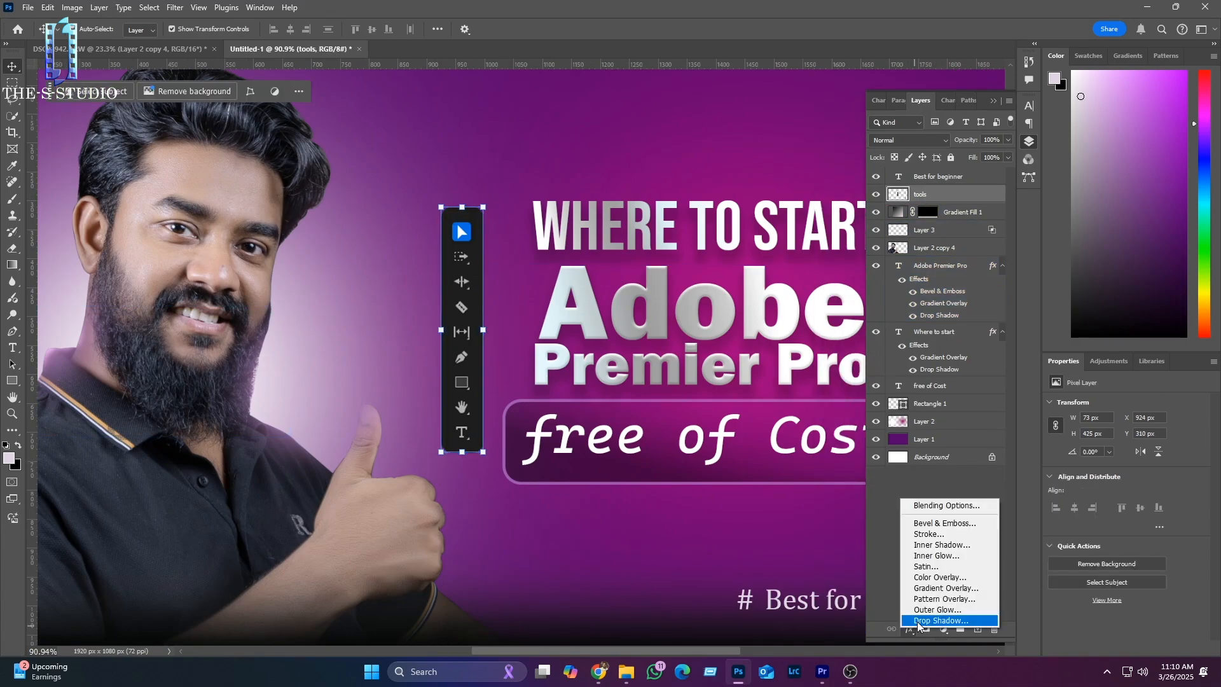
{"action": "left_click", "coordinate": [935, 526]}
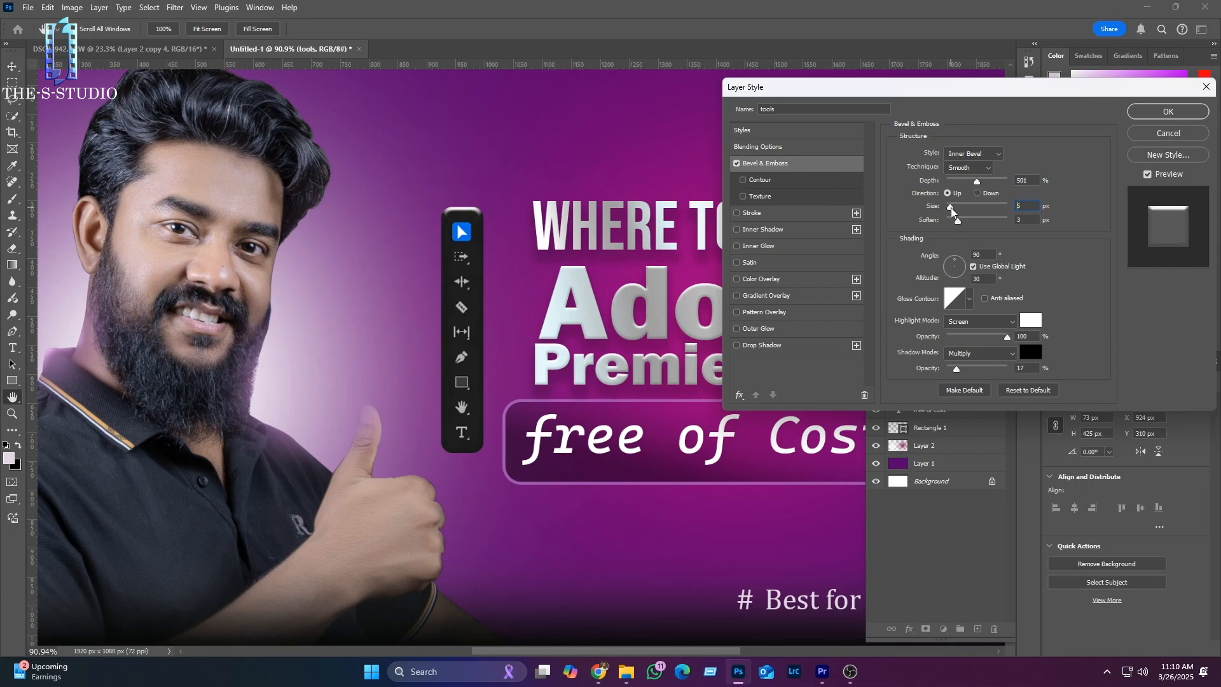
{"action": "left_click", "coordinate": [973, 153]}
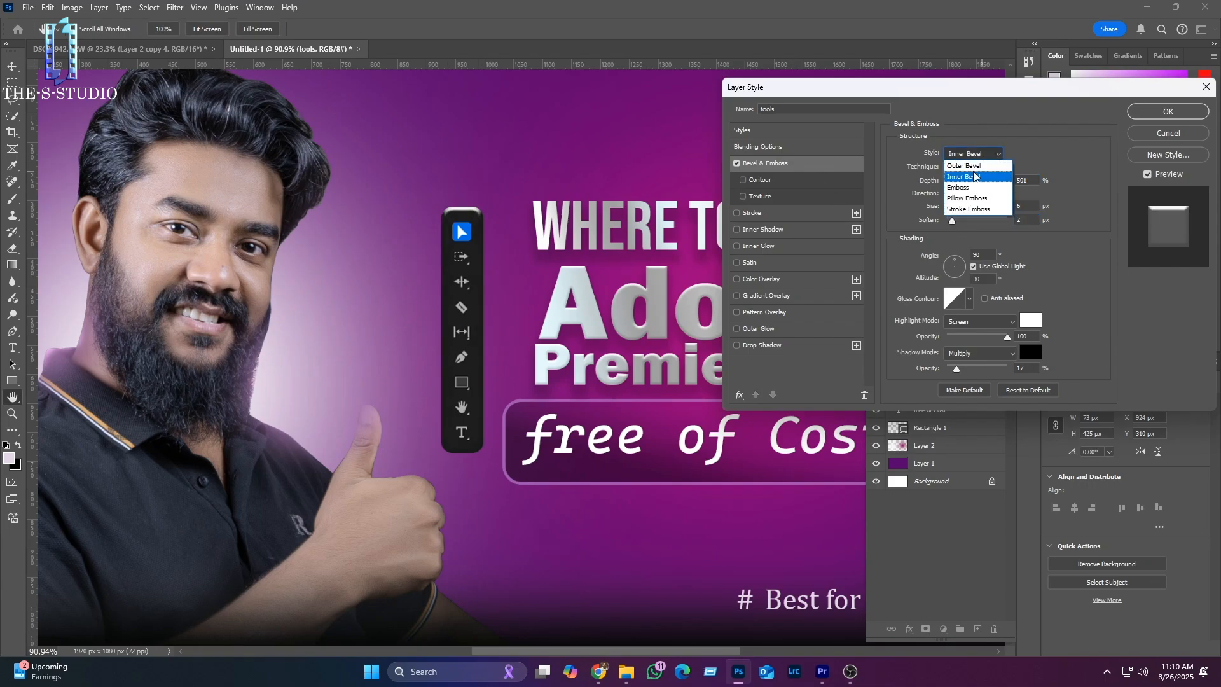
{"action": "left_click", "coordinate": [975, 166]}
{"action": "left_click", "coordinate": [977, 158]}
{"action": "left_click", "coordinate": [976, 190]}
{"action": "left_click", "coordinate": [976, 159]}
{"action": "left_click", "coordinate": [968, 199]}
{"action": "left_click", "coordinate": [962, 267]}
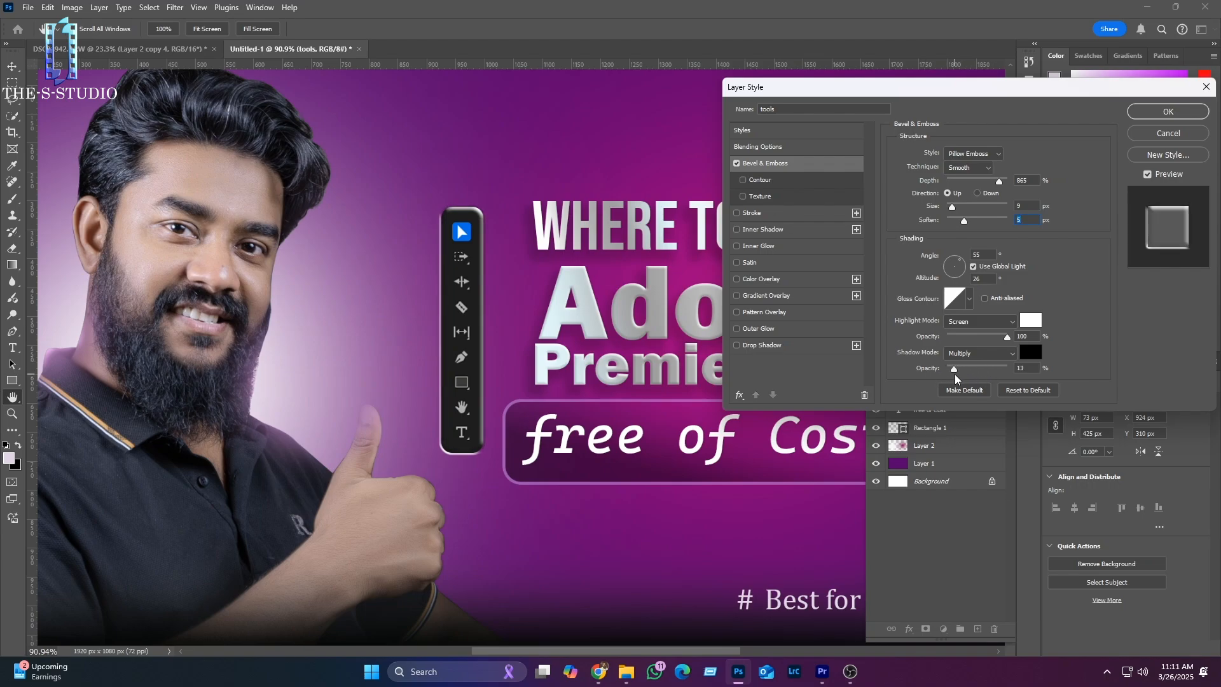
Step: Set the bevel's shadow opacity to 13%, compare other bevel styles and apply the effect with Pillow Emboss
{"action": "left_click", "coordinate": [955, 373]}
{"action": "left_click", "coordinate": [975, 155]}
{"action": "left_click", "coordinate": [965, 177]}
{"action": "left_click", "coordinate": [971, 156]}
{"action": "left_click", "coordinate": [970, 209]}
{"action": "left_click", "coordinate": [970, 156]}
{"action": "left_click", "coordinate": [970, 199]}
{"action": "left_click", "coordinate": [1167, 113]}
{"action": "left_click", "coordinate": [513, 507]}
{"action": "scroll", "coordinate": [521, 509], "scroll_direction": "right", "scroll_amount": 1}
{"action": "scroll", "coordinate": [513, 502], "scroll_direction": "down", "scroll_amount": 4}
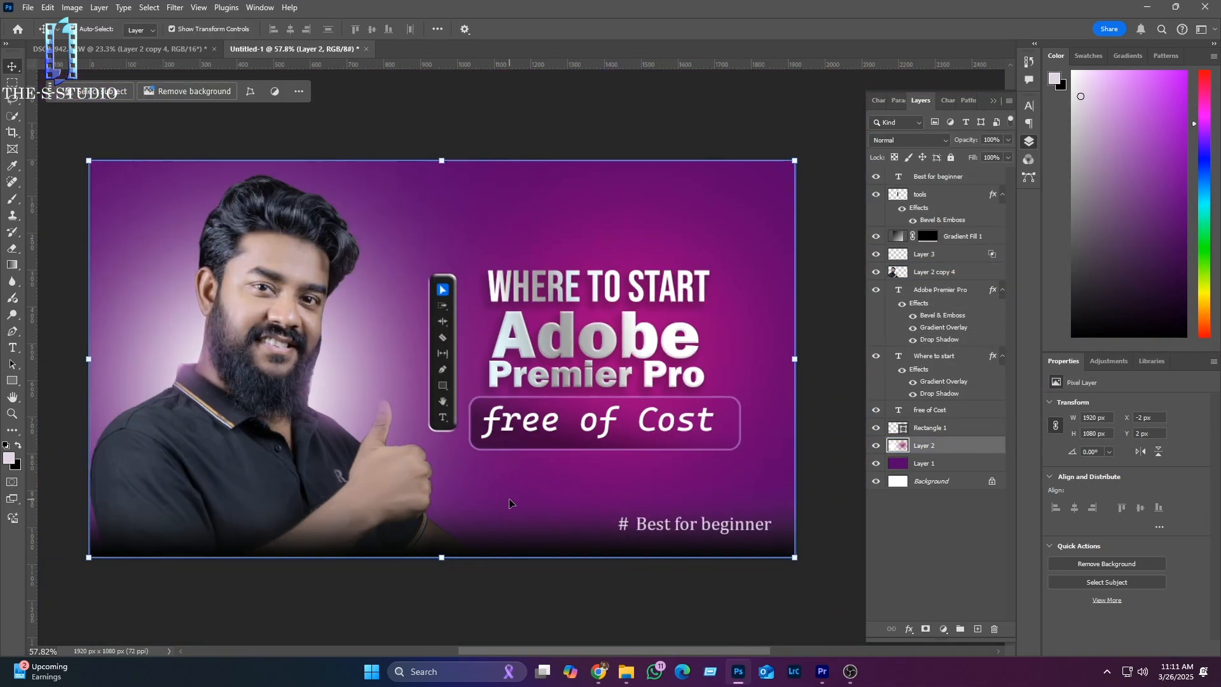
Step: Switch to Premiere Pro and capture a screenshot of the Lumetri Color panel
{"action": "left_click", "coordinate": [738, 676]}
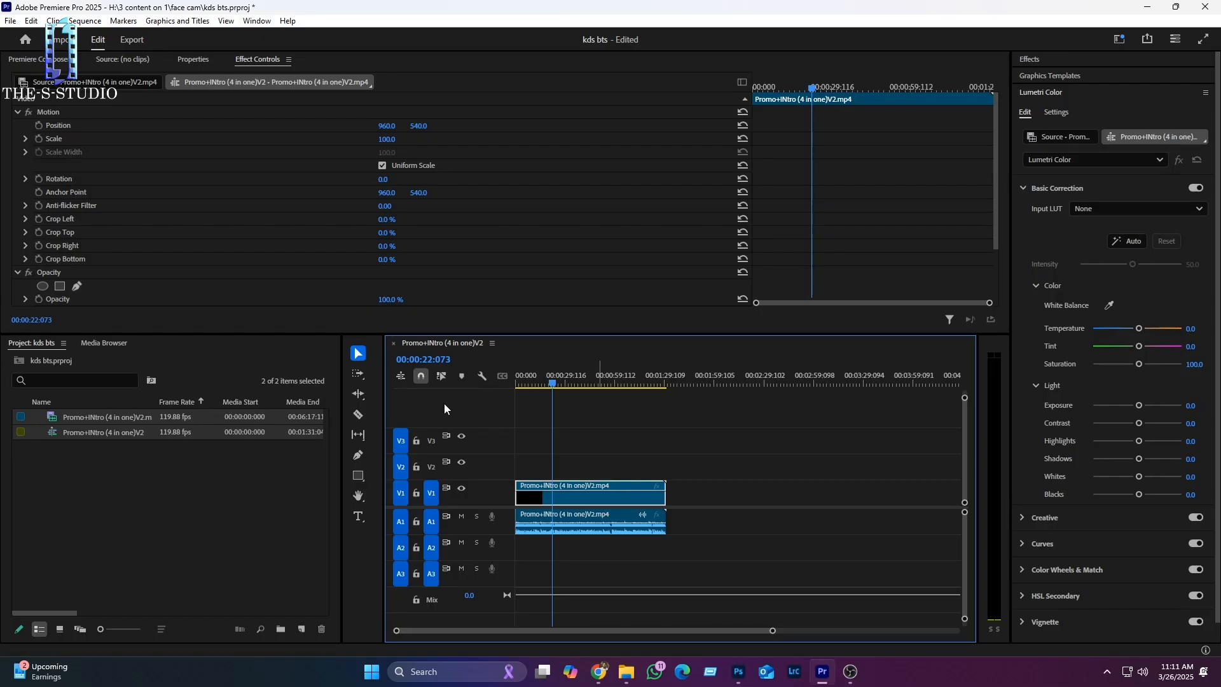
{"action": "key", "text": "super+shift+s"}
{"action": "left_click_drag", "start_coordinate": [1014, 51], "coordinate": [1213, 646]}
Step: Switch back to Photoshop, paste the Lumetri Color screenshot and scale it to about 180 x 539 px beside the title's right end
{"action": "left_click", "coordinate": [738, 672]}
{"action": "key", "text": "ctrl+v"}
{"action": "left_click_drag", "start_coordinate": [386, 186], "coordinate": [420, 273]}
{"action": "left_click_drag", "start_coordinate": [445, 356], "coordinate": [742, 274]}
{"action": "key", "text": "Return"}
Step: Rename the pasted Lumetri Color screenshot's layer as "panel"
{"action": "scroll", "coordinate": [743, 273], "scroll_direction": "up", "scroll_amount": 4}
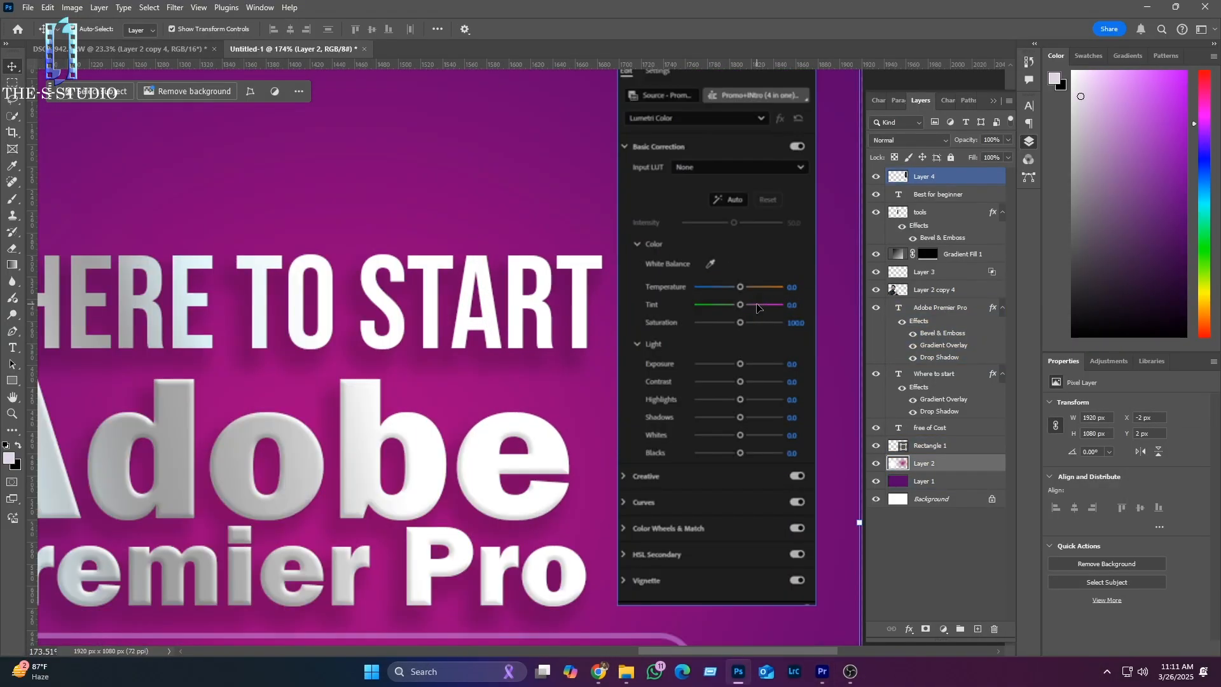
{"action": "type", "text": "panel"}
{"action": "key", "text": "Return"}
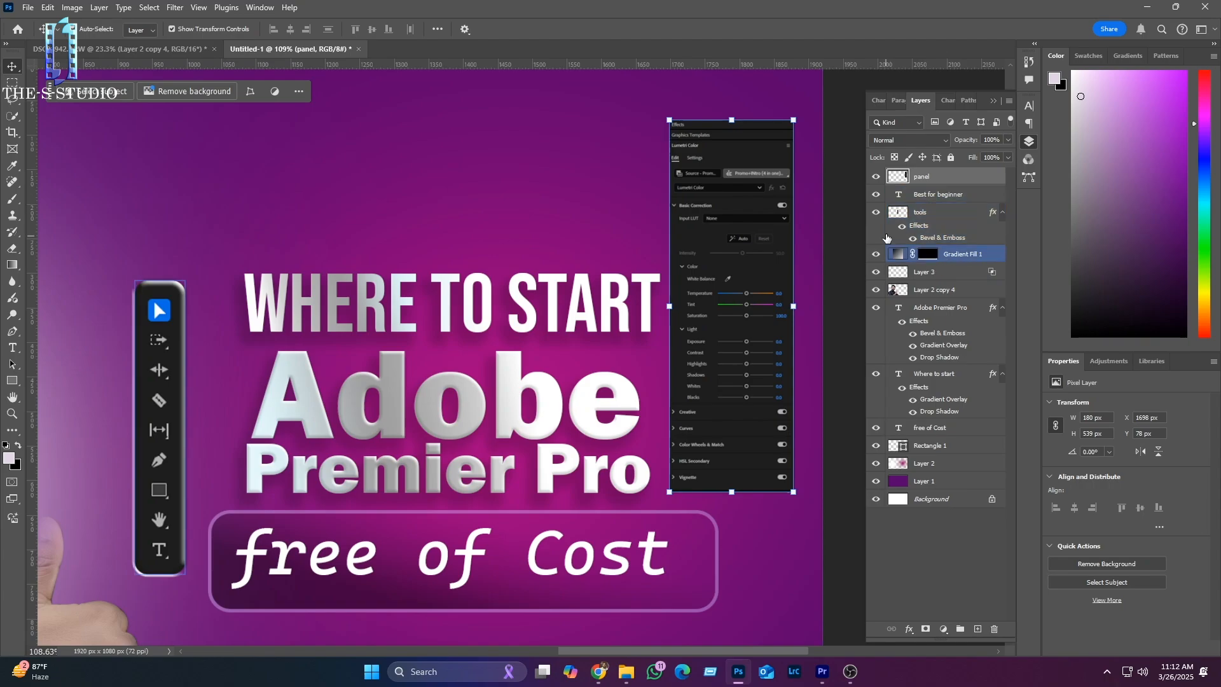
Step: Draw a dark rectangle about 208 x 571 px around the Lumetri screenshot and round its corners to 46 px
{"action": "left_click", "coordinate": [11, 381]}
{"action": "left_click_drag", "start_coordinate": [661, 109], "coordinate": [804, 504]}
{"action": "left_click_drag", "start_coordinate": [789, 125], "coordinate": [774, 142]}
Step: Apply Pillow Emboss Bevel & Emboss with depth 865% and size 9 px to the new rectangle and move it below the panel layer
{"action": "left_click", "coordinate": [909, 629]}
{"action": "left_click", "coordinate": [926, 527]}
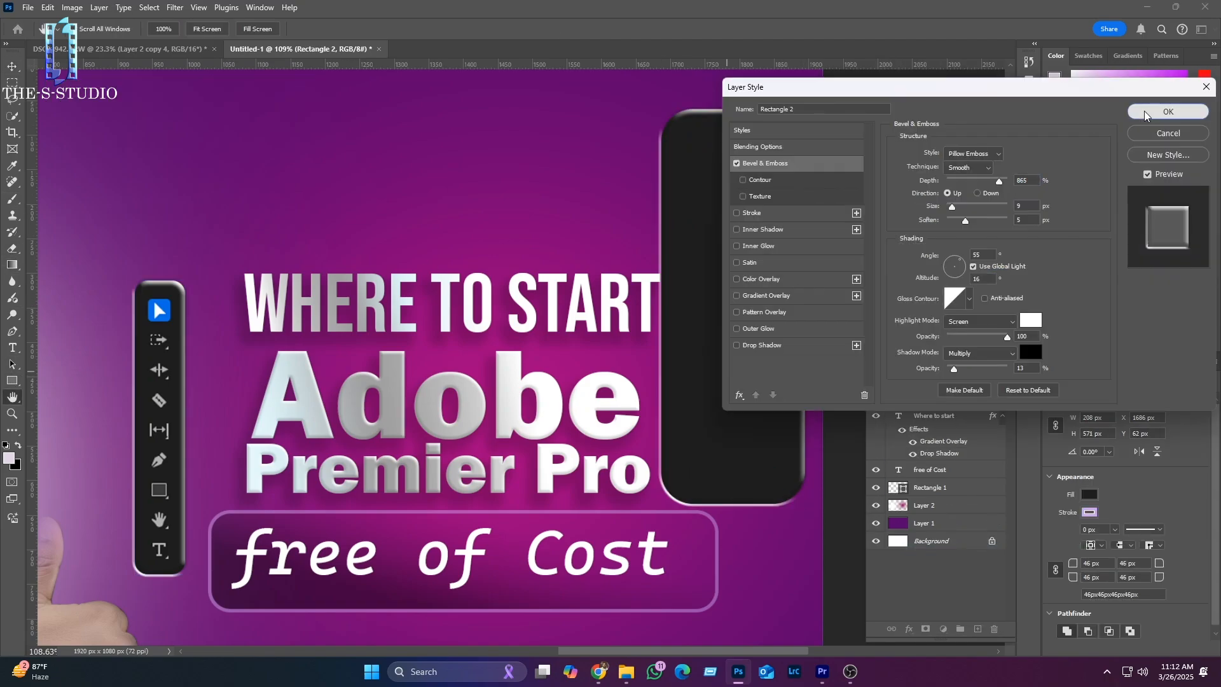
{"action": "left_click", "coordinate": [1147, 117]}
{"action": "left_click_drag", "start_coordinate": [931, 177], "coordinate": [932, 225]}
{"action": "left_click", "coordinate": [12, 66]}
{"action": "left_click", "coordinate": [445, 209]}
{"action": "scroll", "coordinate": [737, 330], "scroll_direction": "down", "scroll_amount": 3}
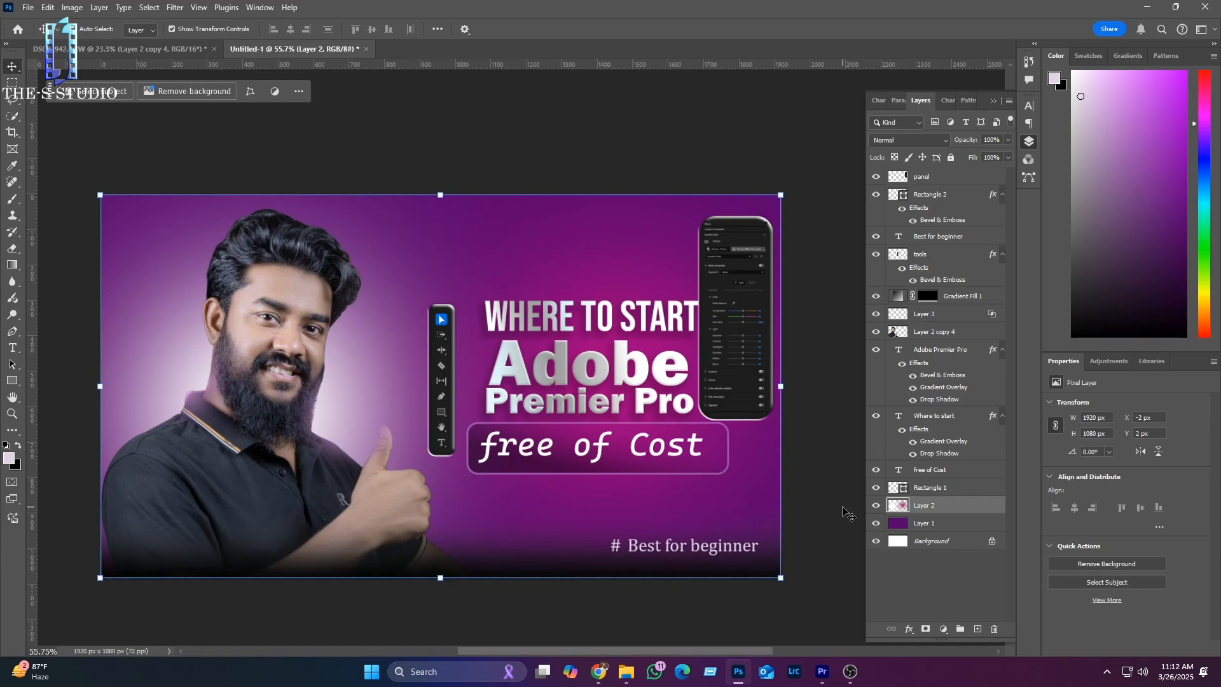
Step: Switch to Premiere Pro and enlarge the timeline of the edited promo so its video and audio tracks fill the workspace
{"action": "left_click", "coordinate": [821, 674]}
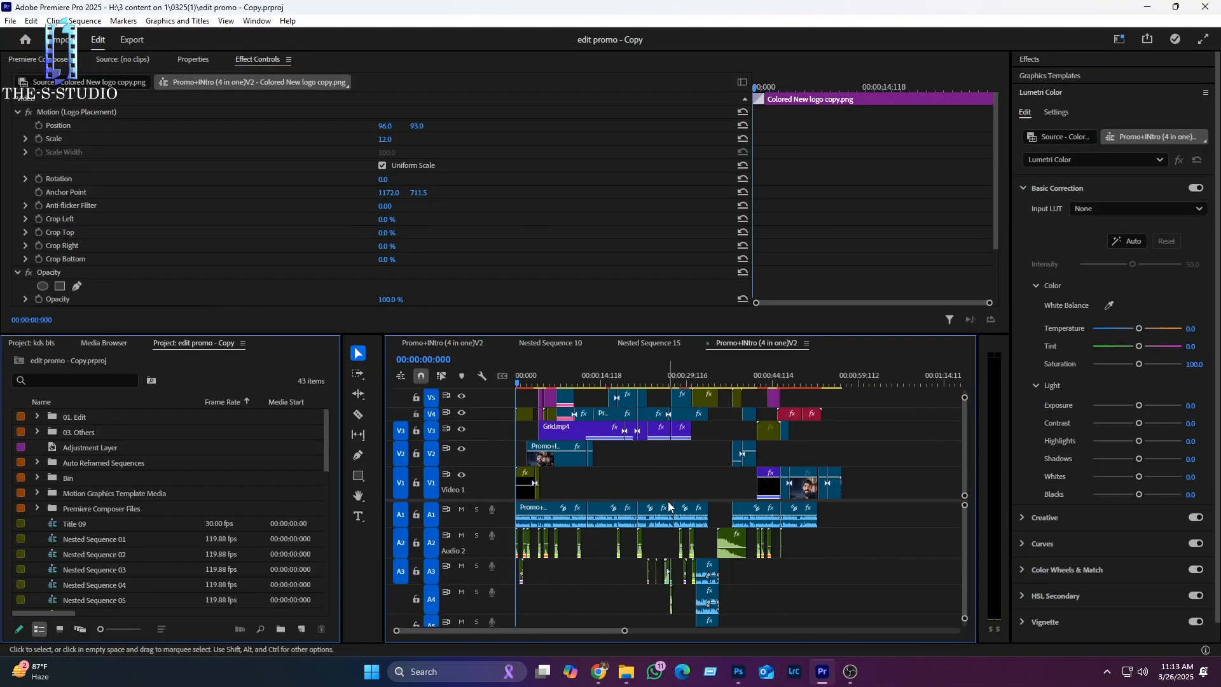
{"action": "left_click_drag", "start_coordinate": [341, 485], "coordinate": [103, 493]}
{"action": "left_click_drag", "start_coordinate": [384, 493], "coordinate": [136, 493]}
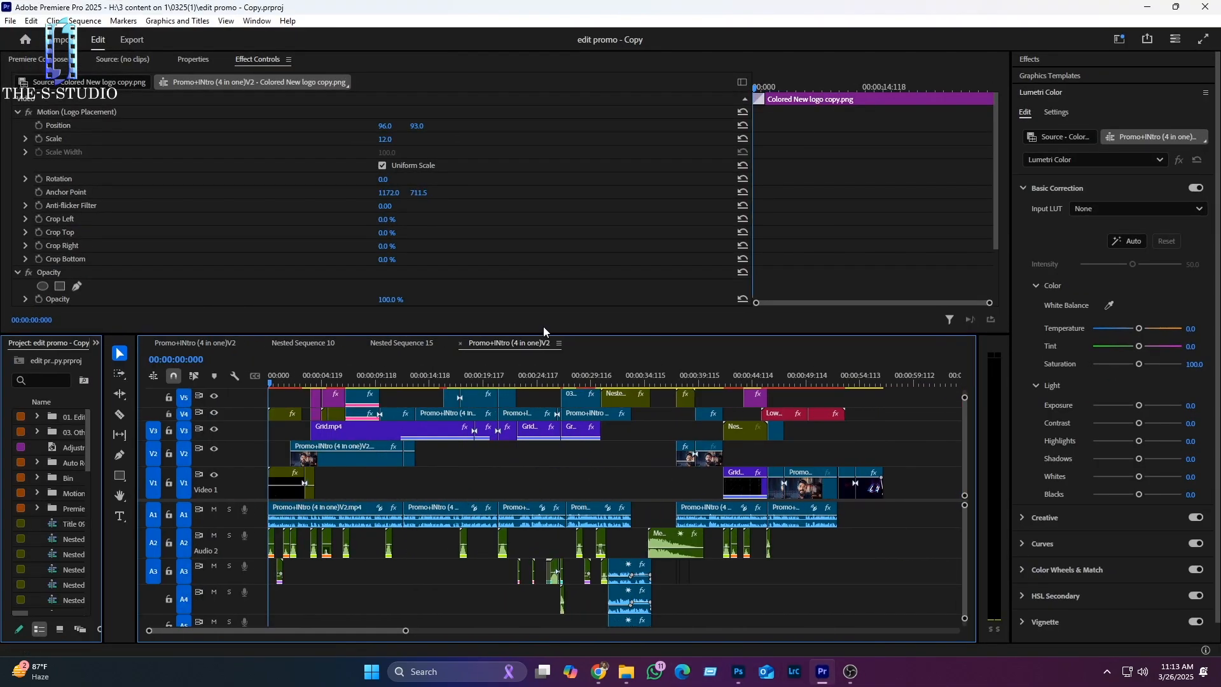
{"action": "left_click_drag", "start_coordinate": [542, 340], "coordinate": [523, 321]}
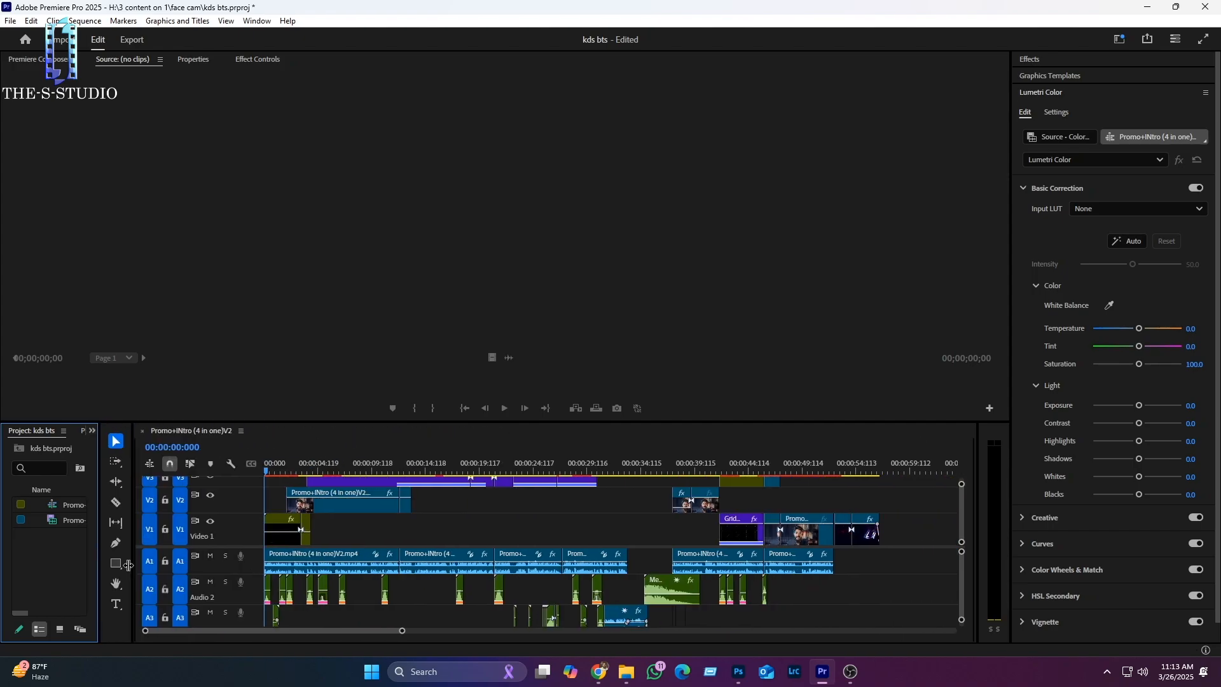
{"action": "left_click_drag", "start_coordinate": [593, 420], "coordinate": [593, 187]}
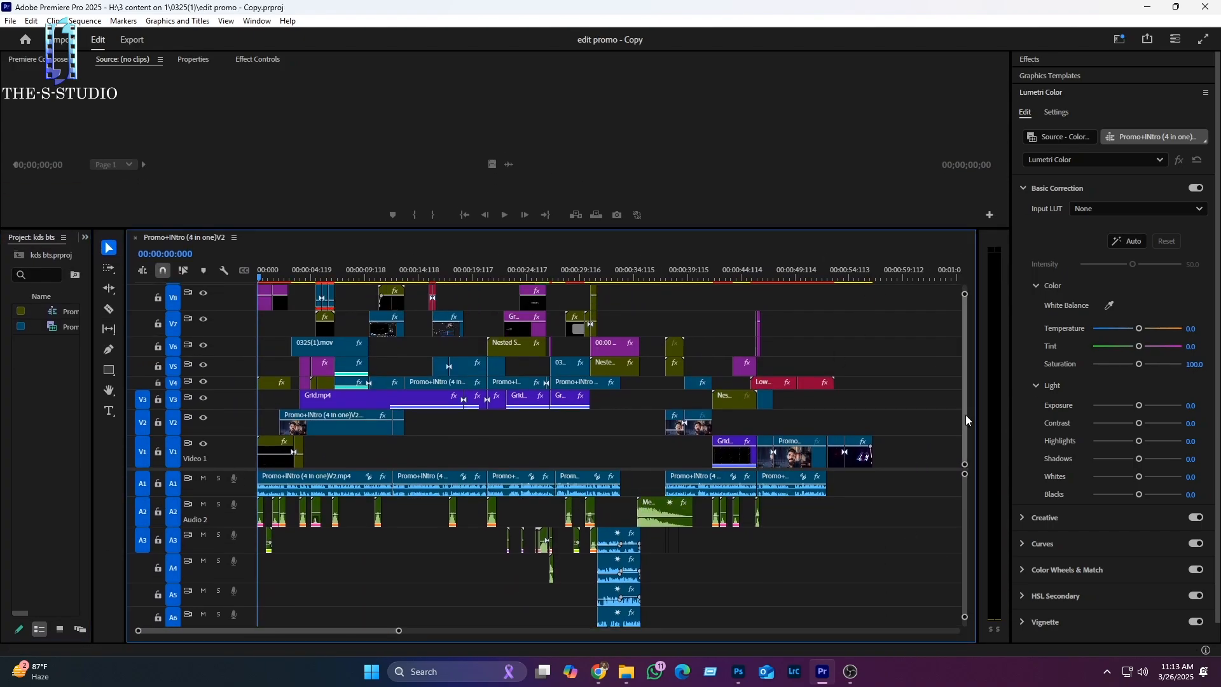
{"action": "left_click_drag", "start_coordinate": [965, 417], "coordinate": [964, 415]}
Step: Capture a screenshot of the timeline tracks and paste it into the Photoshop thumbnail directly above Layer 2
{"action": "key", "text": "super+shift+s"}
{"action": "left_click_drag", "start_coordinate": [872, 284], "coordinate": [154, 589]}
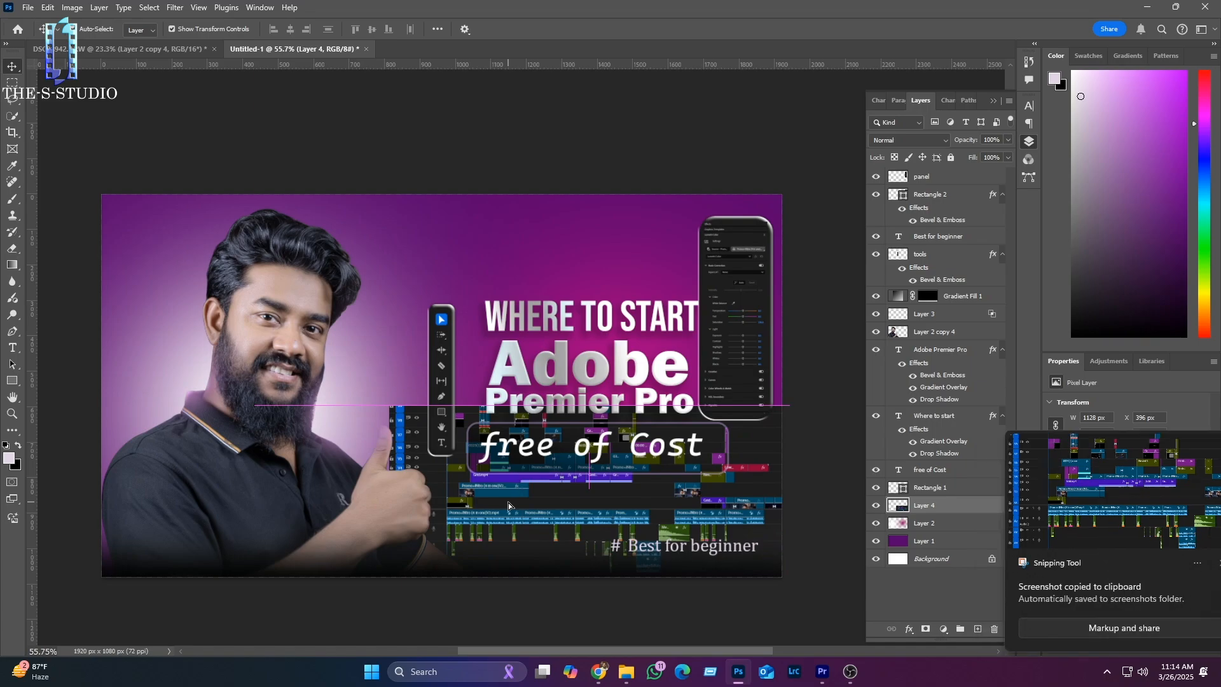
{"action": "left_click_drag", "start_coordinate": [508, 502], "coordinate": [497, 433]}
Step: Enlarge the pasted timeline screenshot to about 2838 x 1179 px so it covers the whole canvas
{"action": "left_click_drag", "start_coordinate": [542, 449], "coordinate": [747, 534]}
{"action": "left_click_drag", "start_coordinate": [656, 516], "coordinate": [655, 490]}
{"action": "left_click_drag", "start_coordinate": [450, 385], "coordinate": [4, 118]}
{"action": "scroll", "coordinate": [482, 376], "scroll_direction": "down", "scroll_amount": 5}
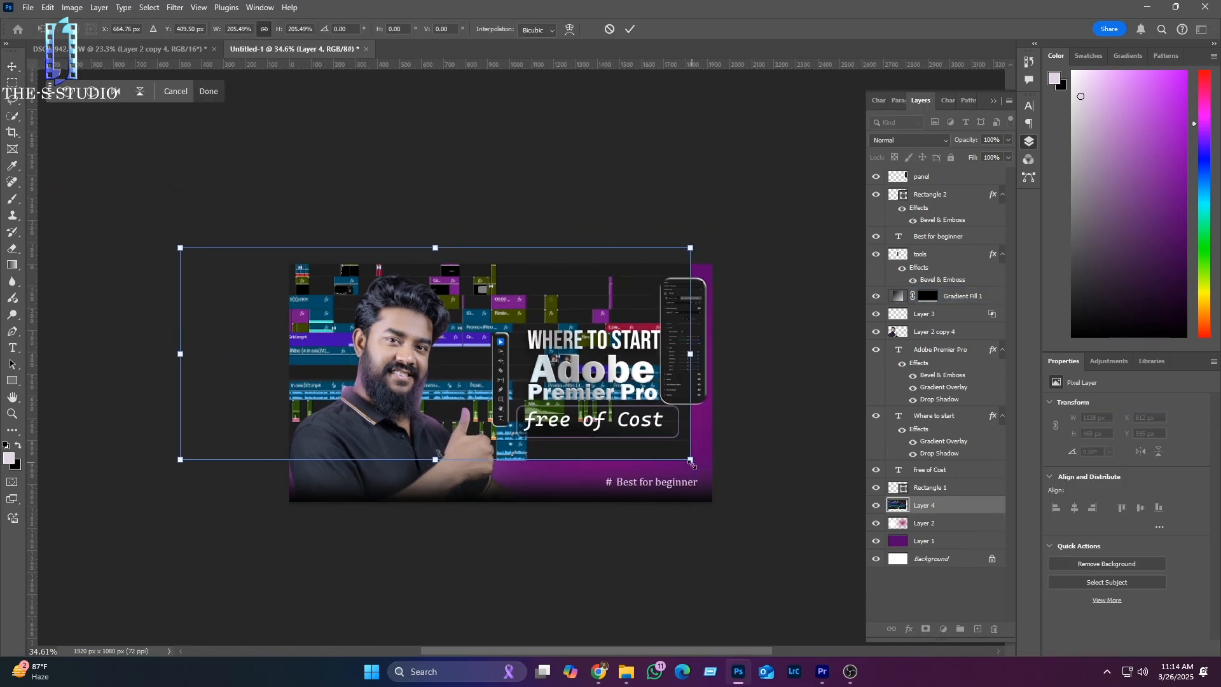
{"action": "left_click_drag", "start_coordinate": [692, 463], "coordinate": [743, 526]}
{"action": "left_click_drag", "start_coordinate": [661, 427], "coordinate": [685, 429]}
{"action": "key", "text": "Return"}
Step: Blend the timeline screenshot into the purple background with Lighten mode at 23% opacity
{"action": "left_click", "coordinate": [927, 143]}
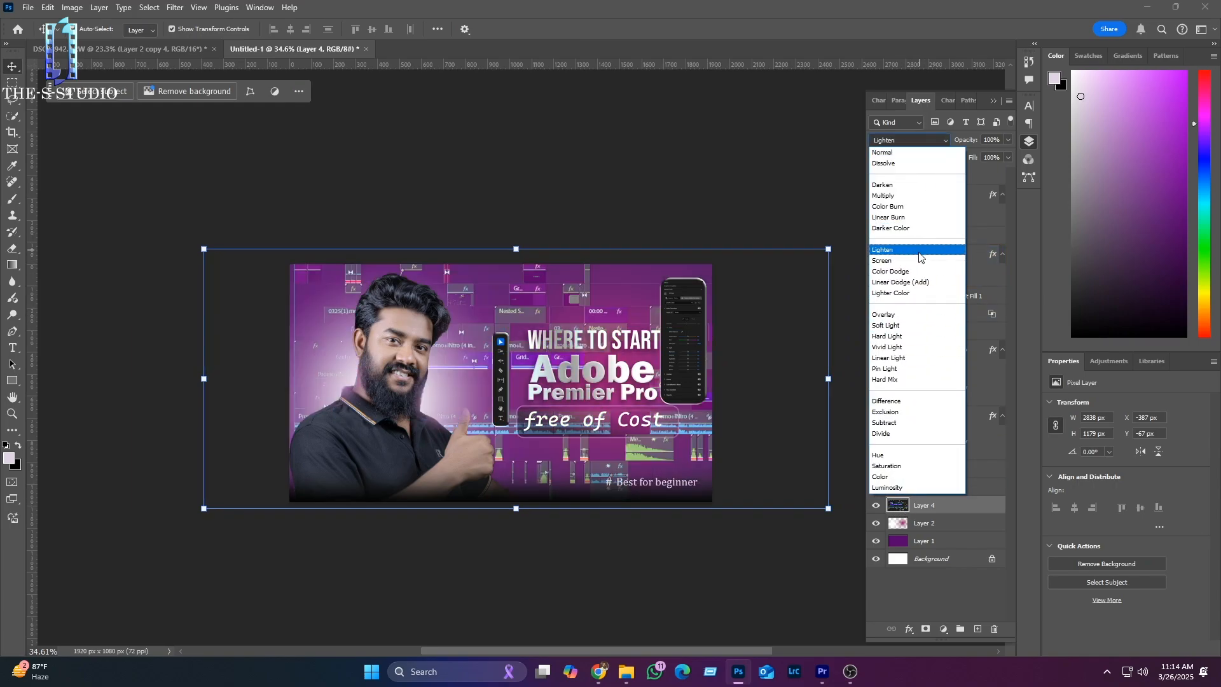
{"action": "left_click", "coordinate": [919, 251]}
{"action": "left_click_drag", "start_coordinate": [1007, 140], "coordinate": [962, 153]}
{"action": "scroll", "coordinate": [558, 330], "scroll_direction": "up", "scroll_amount": 2}
{"action": "scroll", "coordinate": [558, 330], "scroll_direction": "up", "scroll_amount": 1}
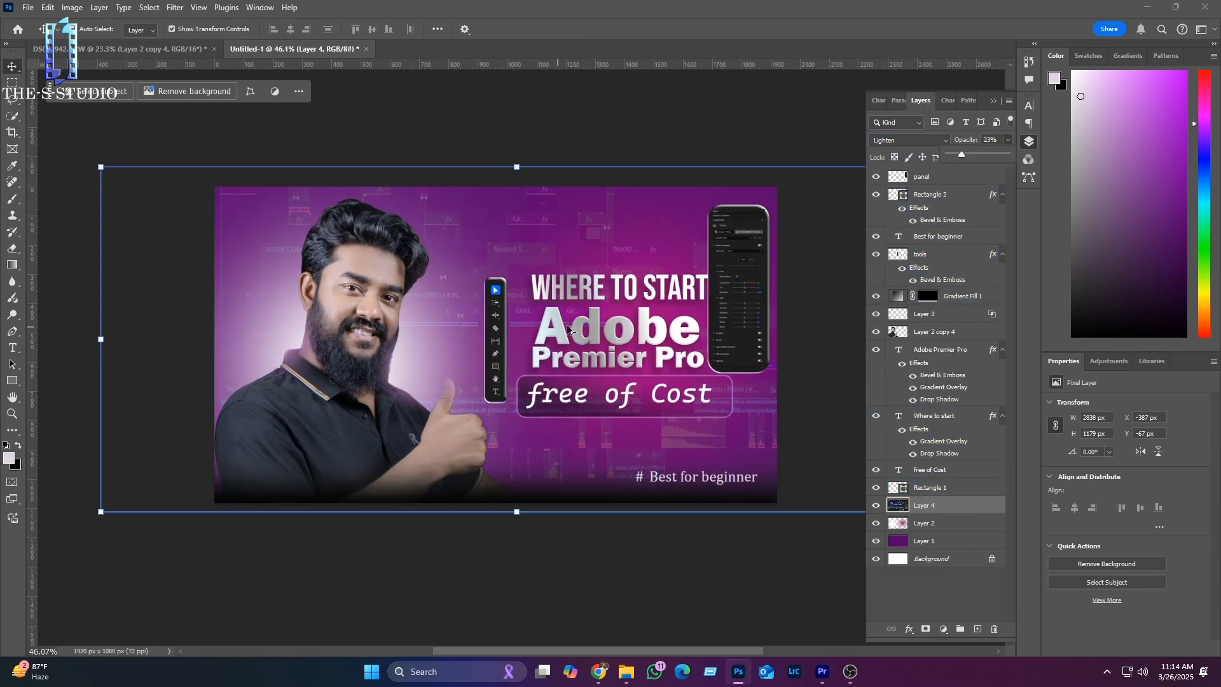
{"action": "left_click", "coordinate": [437, 544]}
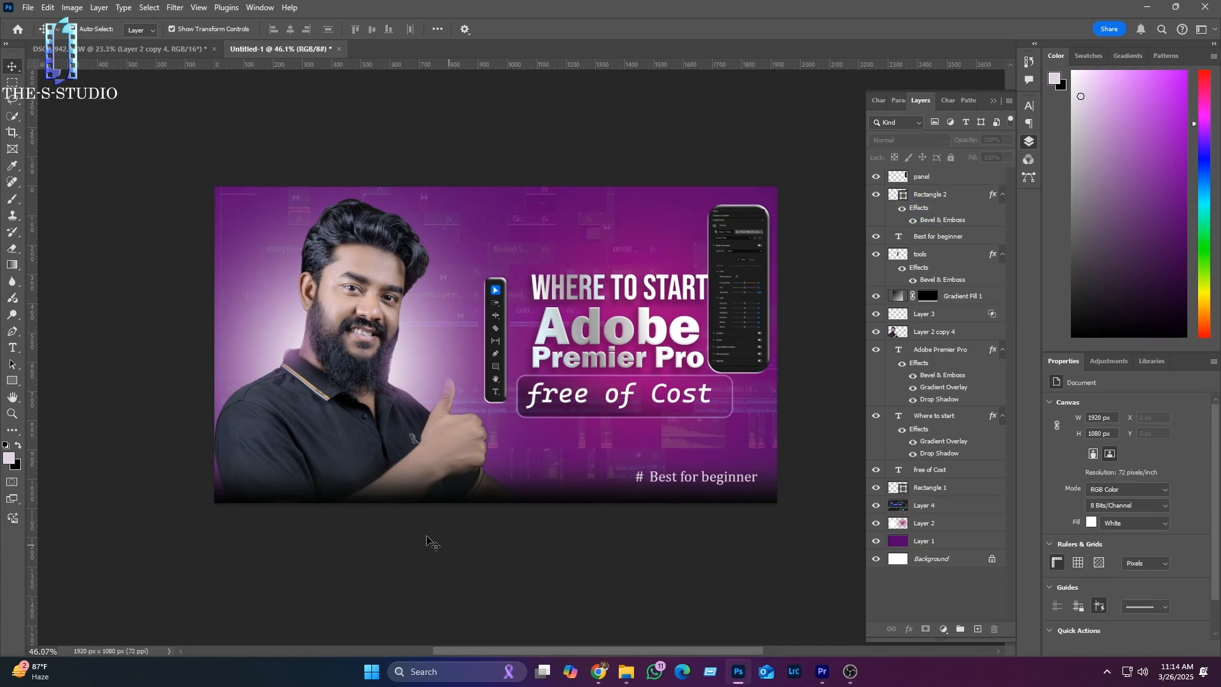
{"action": "scroll", "coordinate": [436, 544], "scroll_direction": "down", "scroll_amount": 2}
Step: Try other blending modes on the timeline screenshot, return it to Lighten and lower its fill
{"action": "left_click", "coordinate": [923, 505]}
{"action": "left_click", "coordinate": [909, 140]}
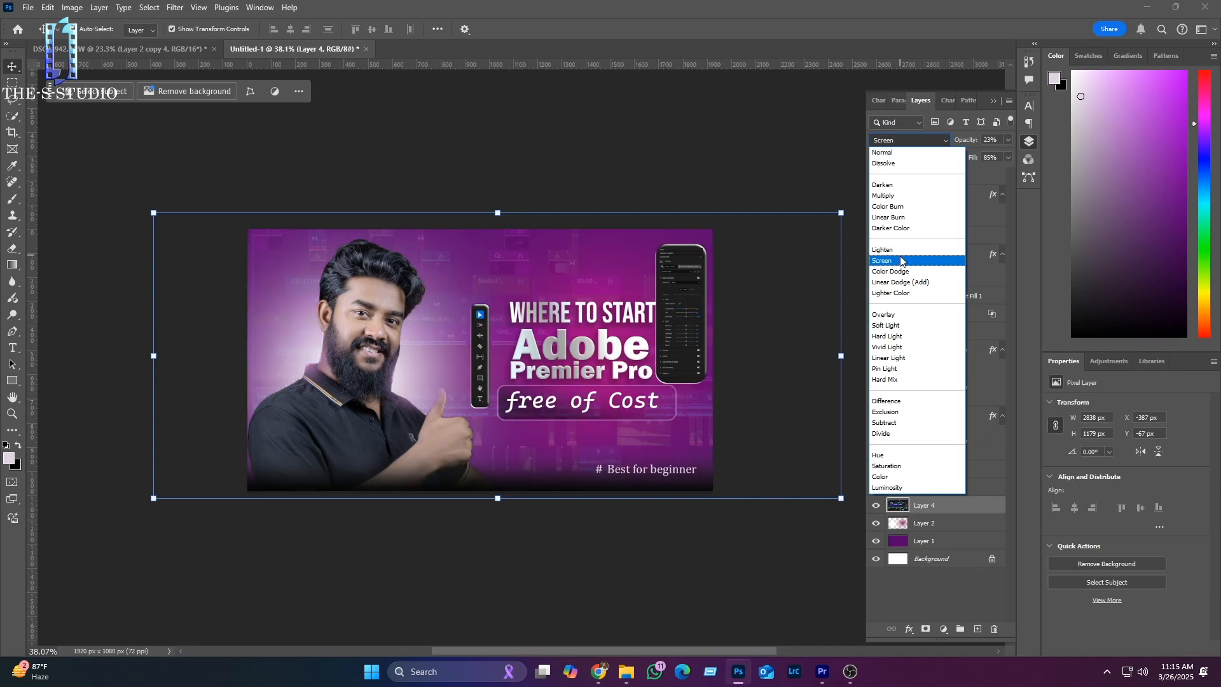
{"action": "left_click", "coordinate": [891, 250]}
{"action": "left_click", "coordinate": [1007, 157]}
{"action": "left_click_drag", "start_coordinate": [980, 175], "coordinate": [967, 173]}
{"action": "left_click", "coordinate": [967, 196]}
{"action": "scroll", "coordinate": [966, 196], "scroll_direction": "down", "scroll_amount": 1}
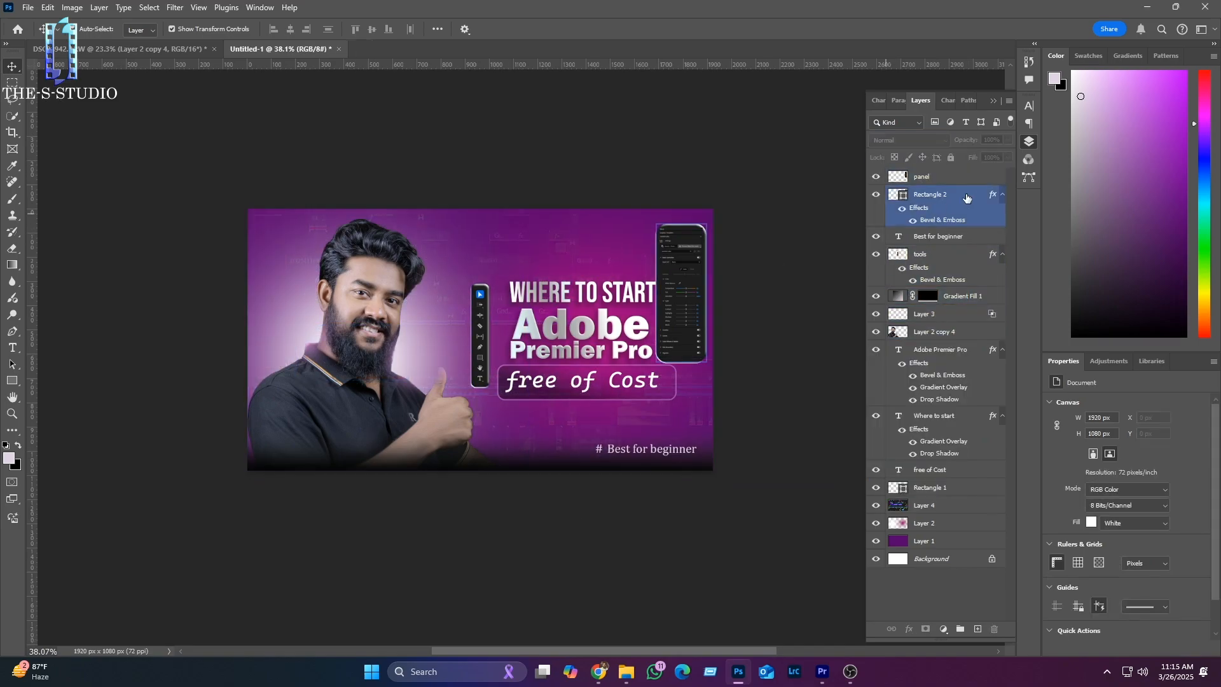
Step: Raise the fill of the timeline screenshot layer so its tracks show more clearly in the background
{"action": "left_click", "coordinate": [941, 488]}
{"action": "left_click", "coordinate": [942, 506]}
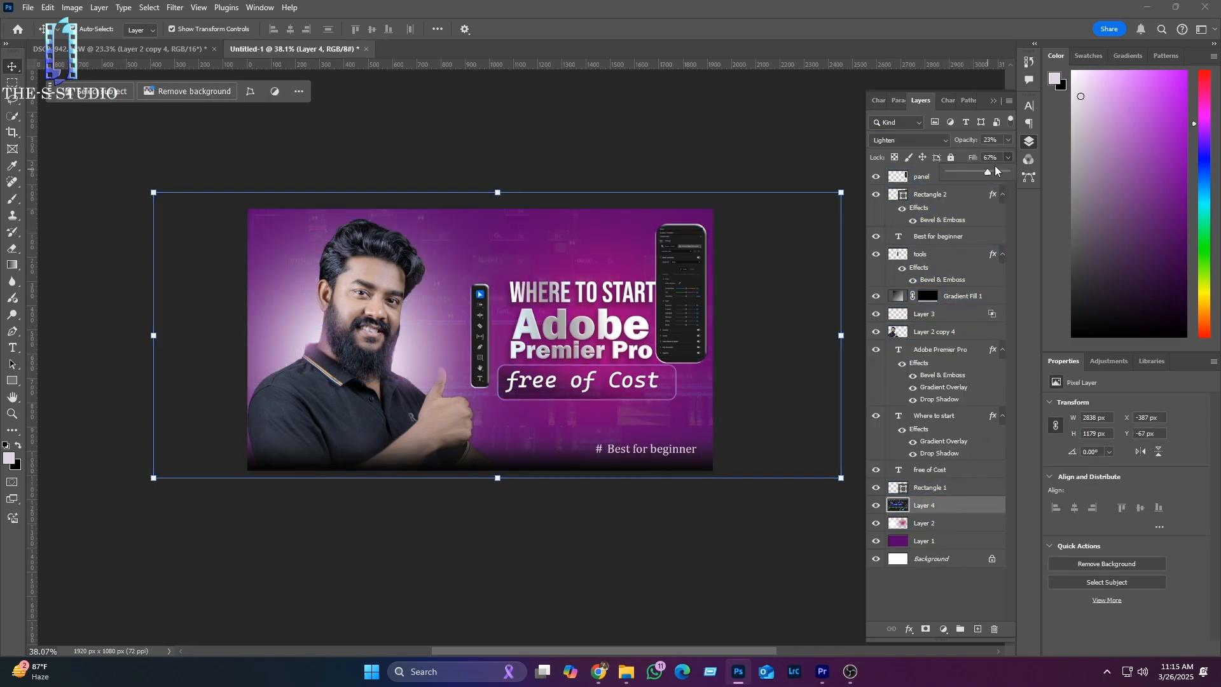
{"action": "left_click", "coordinate": [855, 261]}
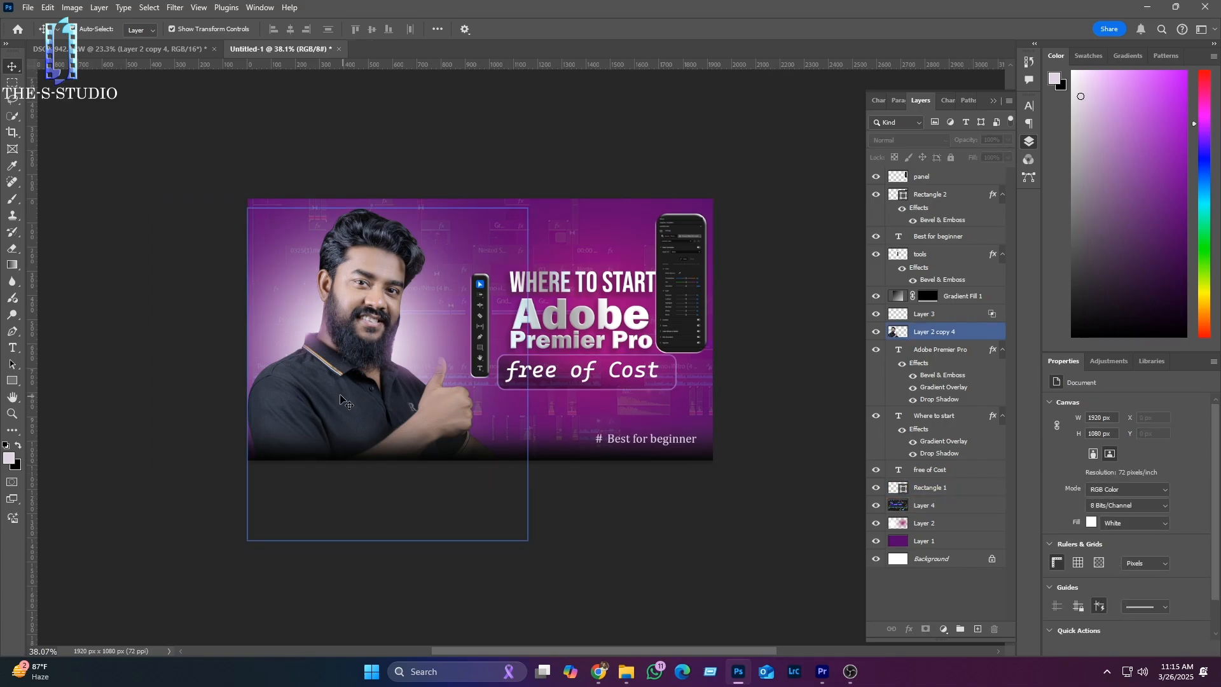
Step: Place the Premiere Pro icon image from File Explorer into the thumbnail and isolate the icon on its own layer without the checkered background
{"action": "scroll", "coordinate": [375, 375], "scroll_direction": "up", "scroll_amount": 5}
{"action": "scroll", "coordinate": [361, 372], "scroll_direction": "down", "scroll_amount": 3}
{"action": "left_click", "coordinate": [626, 672]}
{"action": "left_click_drag", "start_coordinate": [738, 671], "coordinate": [497, 289]}
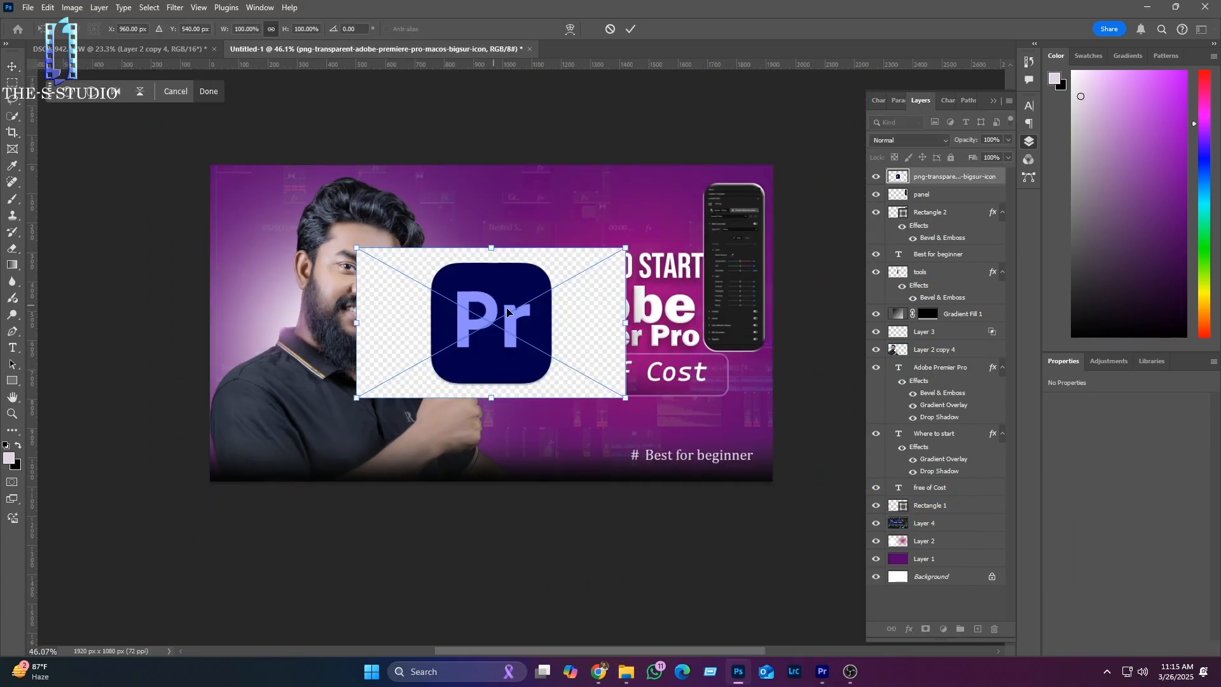
{"action": "key", "text": "Return"}
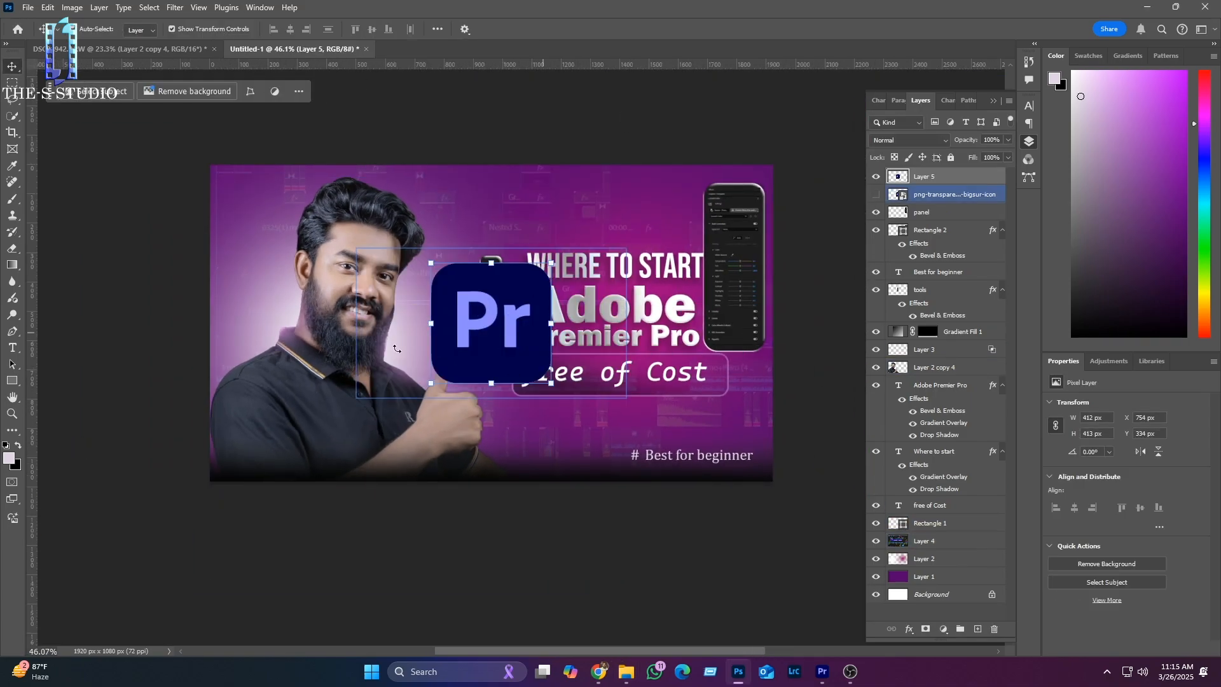
Step: Scale the Premiere Pro icon down to about 175 x 175 px and position it just above the toolbar graphic
{"action": "left_click_drag", "start_coordinate": [432, 265], "coordinate": [505, 216]}
{"action": "key", "text": "Return"}
{"action": "left_click", "coordinate": [178, 346]}
{"action": "scroll", "coordinate": [458, 224], "scroll_direction": "up", "scroll_amount": 3}
{"action": "left_click", "coordinate": [459, 224]}
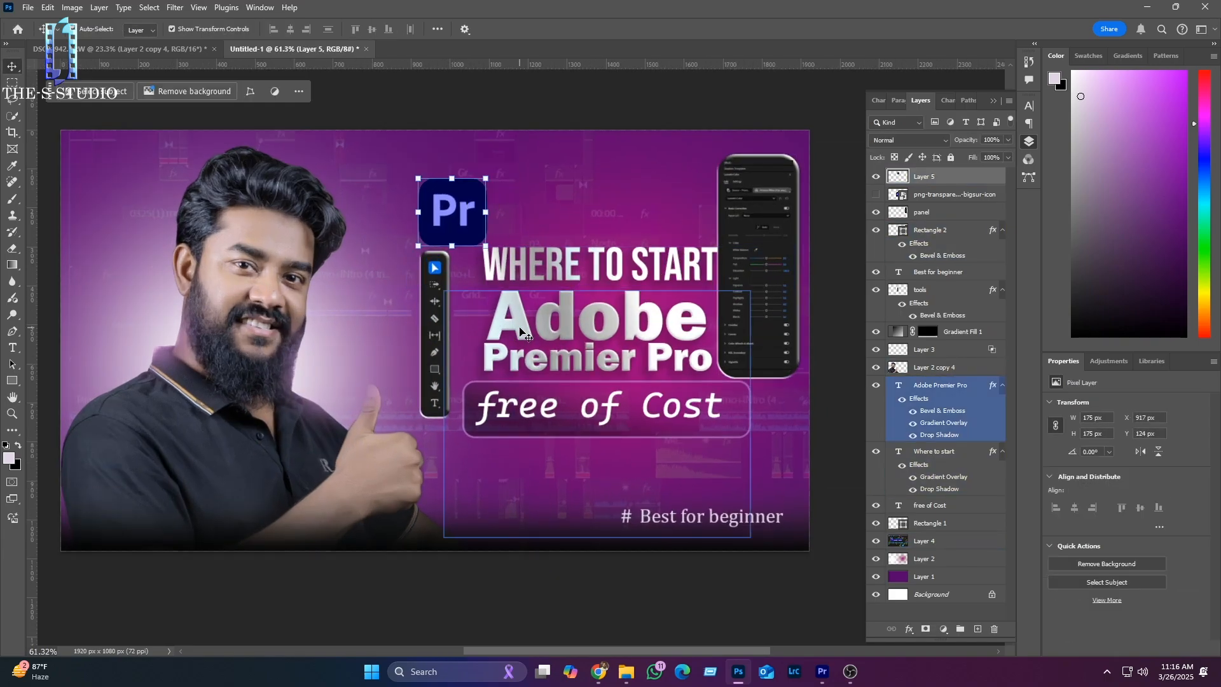
Step: Add a Pillow Emboss bevel to the Premiere Pro icon with 865% depth, 9 px size and 5 px soften
{"action": "left_click", "coordinate": [910, 629]}
{"action": "left_click", "coordinate": [934, 527]}
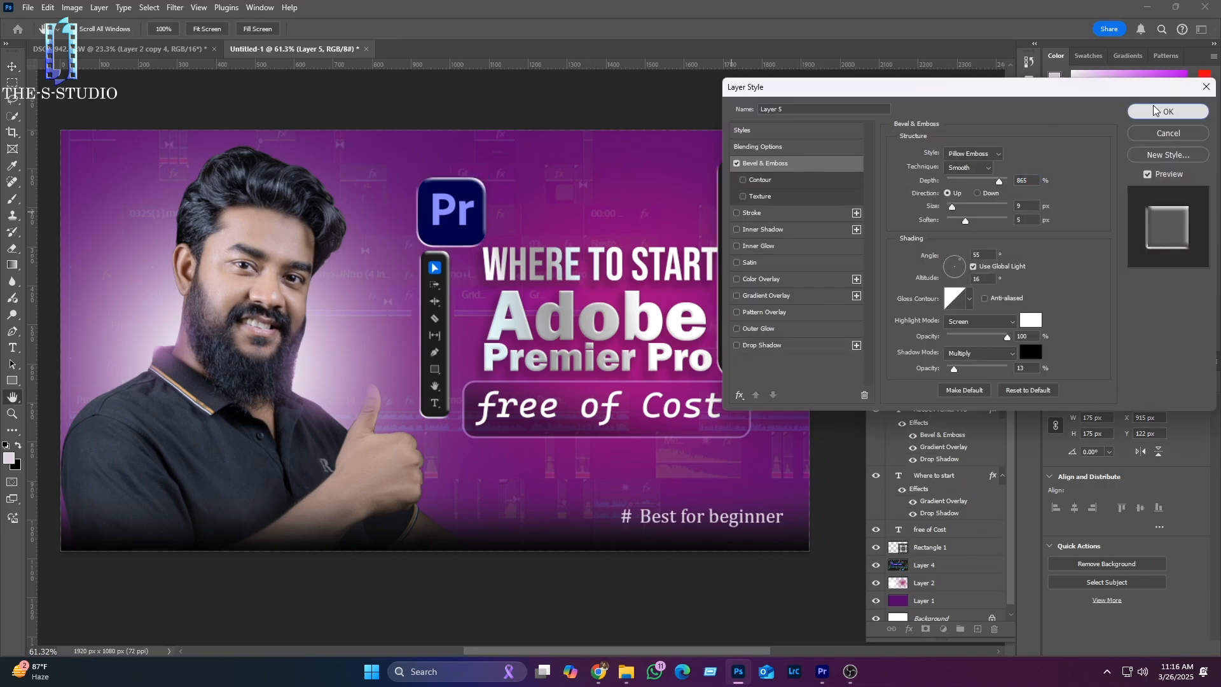
{"action": "left_click", "coordinate": [1155, 110]}
{"action": "scroll", "coordinate": [385, 398], "scroll_direction": "down", "scroll_amount": 3}
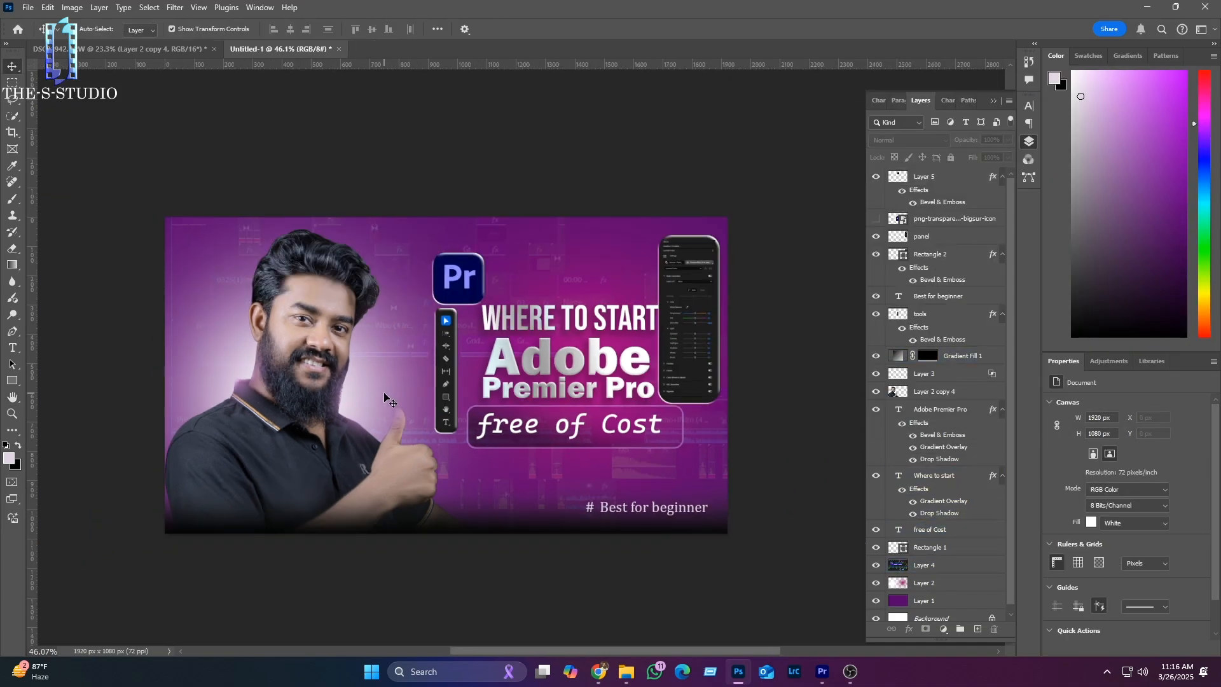
{"action": "scroll", "coordinate": [385, 398], "scroll_direction": "left", "scroll_amount": 1}
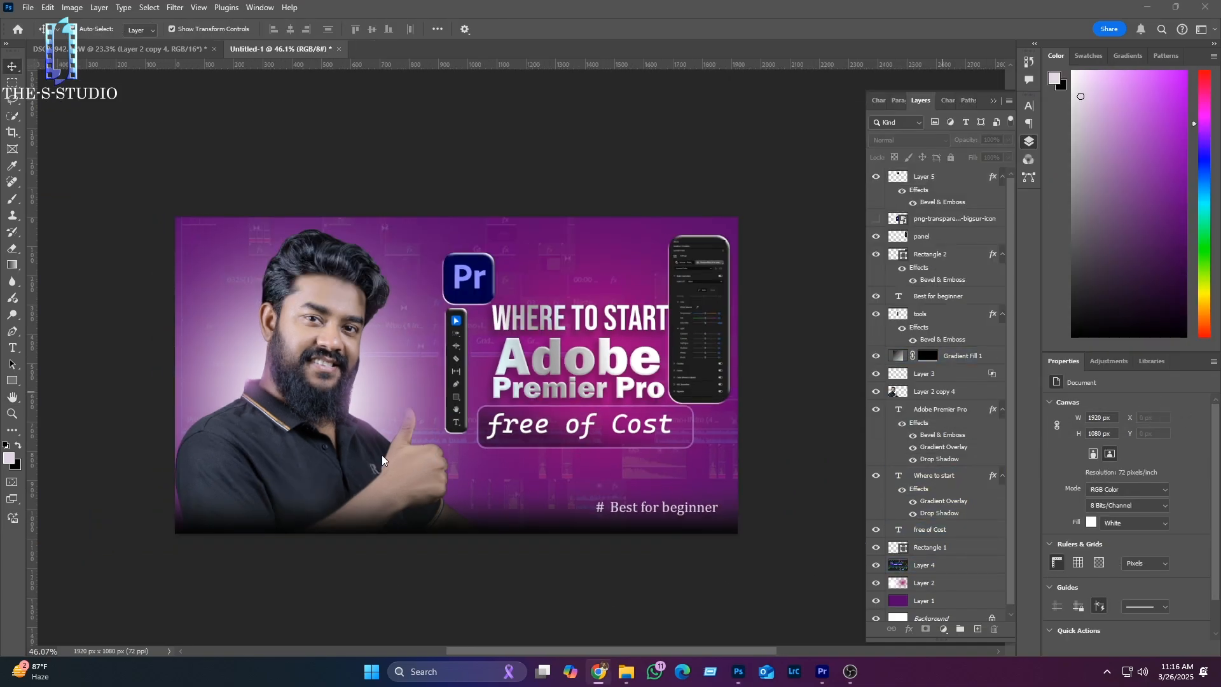
Step: Duplicate the Premiere Pro icon, scale the copy to about 108 x 108 px and place it just below the settings panel graphic
{"action": "left_click", "coordinate": [955, 179]}
{"action": "key", "text": "ctrl+j"}
{"action": "left_click_drag", "start_coordinate": [469, 279], "coordinate": [489, 483]}
{"action": "left_click_drag", "start_coordinate": [507, 477], "coordinate": [716, 433]}
{"action": "key", "text": "Return"}
{"action": "left_click", "coordinate": [572, 477]}
{"action": "left_click", "coordinate": [102, 578]}
{"action": "scroll", "coordinate": [51, 642], "scroll_direction": "left", "scroll_amount": 2}
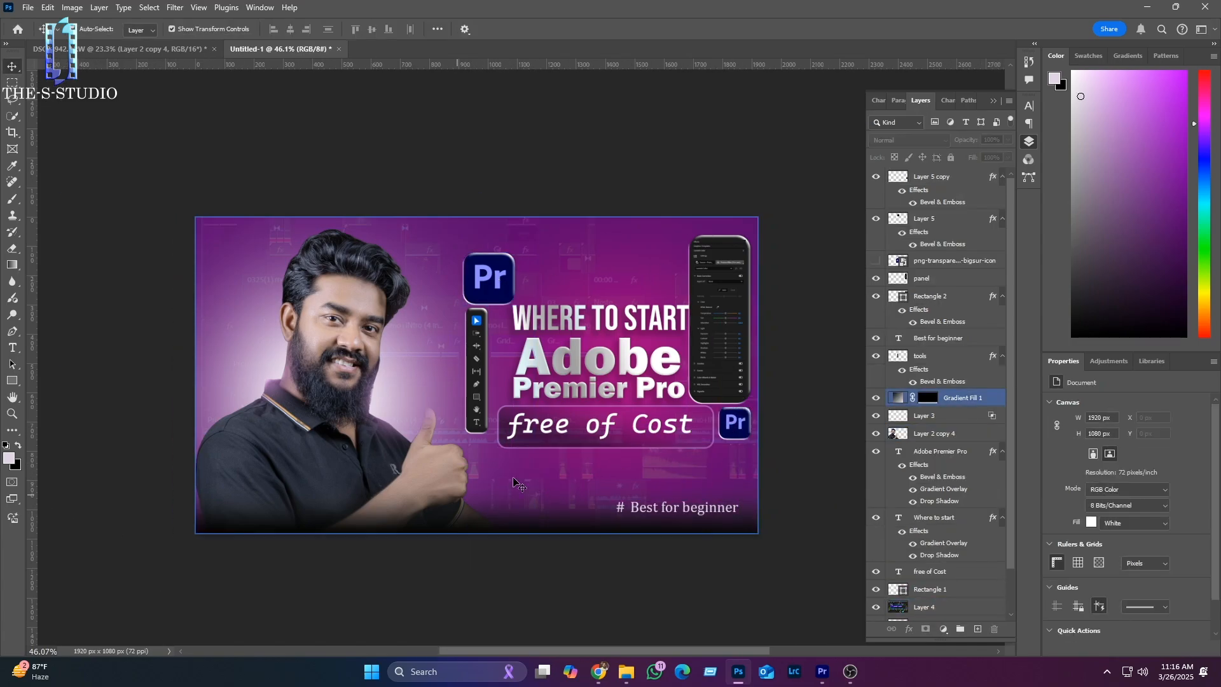
{"action": "left_click", "coordinate": [720, 330]}
{"action": "left_click", "coordinate": [636, 318]}
{"action": "left_click", "coordinate": [604, 273]}
{"action": "left_click", "coordinate": [921, 279]}
{"action": "left_click", "coordinate": [925, 301]}
{"action": "left_click", "coordinate": [573, 477]}
{"action": "left_click", "coordinate": [572, 585]}
{"action": "scroll", "coordinate": [662, 308], "scroll_direction": "up", "scroll_amount": 3}
{"action": "scroll", "coordinate": [662, 307], "scroll_direction": "up", "scroll_amount": 3}
{"action": "scroll", "coordinate": [453, 400], "scroll_direction": "down", "scroll_amount": 5}
{"action": "scroll", "coordinate": [389, 421], "scroll_direction": "left", "scroll_amount": 2}
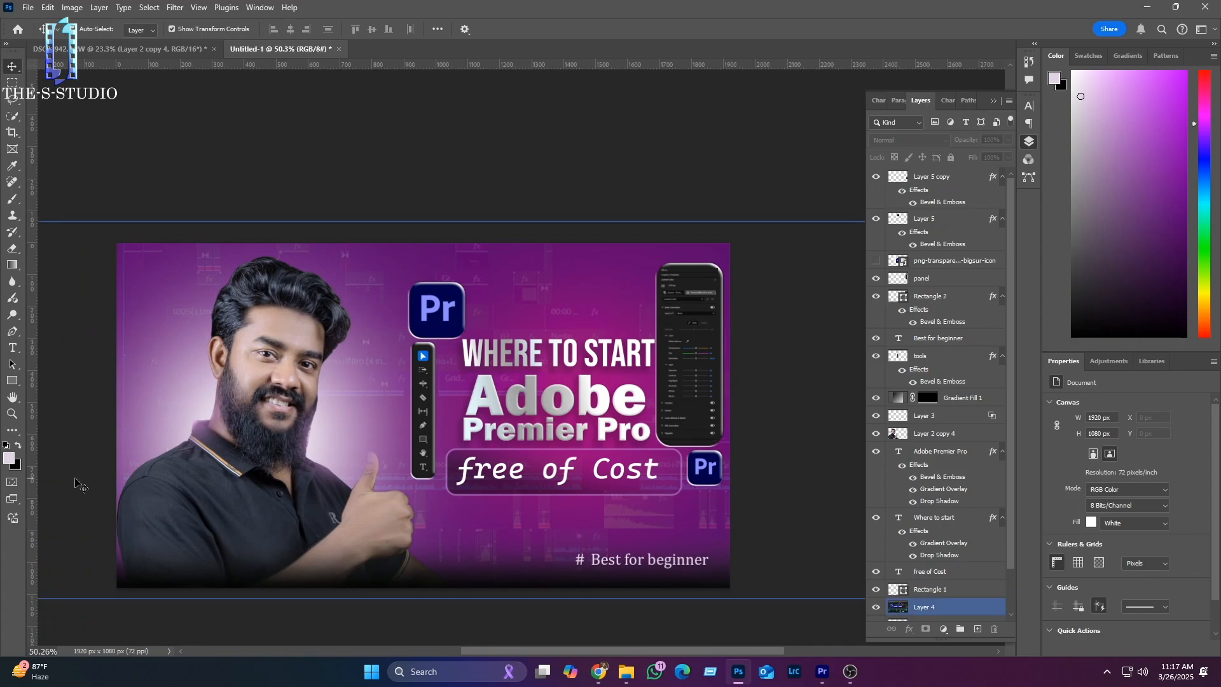
Step: On a new layer, draw an elliptical selection about 897 x 832 px around the title text
{"action": "right_click", "coordinate": [12, 83]}
{"action": "left_click", "coordinate": [70, 99]}
{"action": "key", "text": "ctrl+shift+alt+n"}
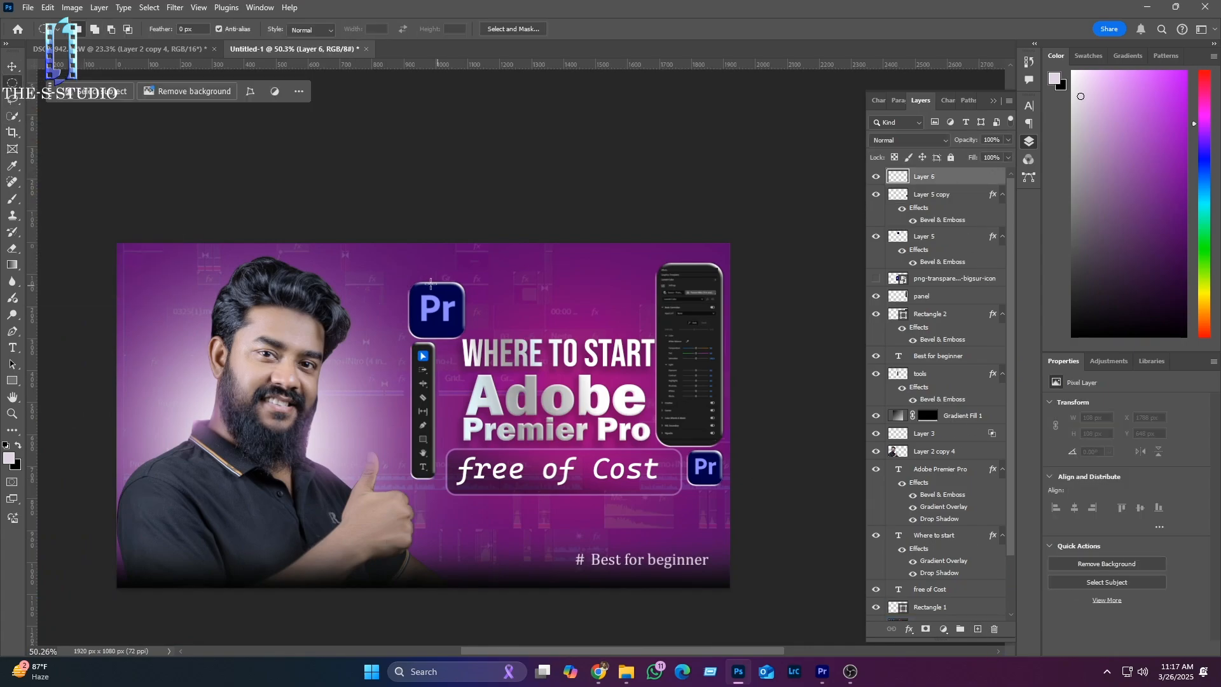
{"action": "left_click_drag", "start_coordinate": [411, 275], "coordinate": [698, 541]}
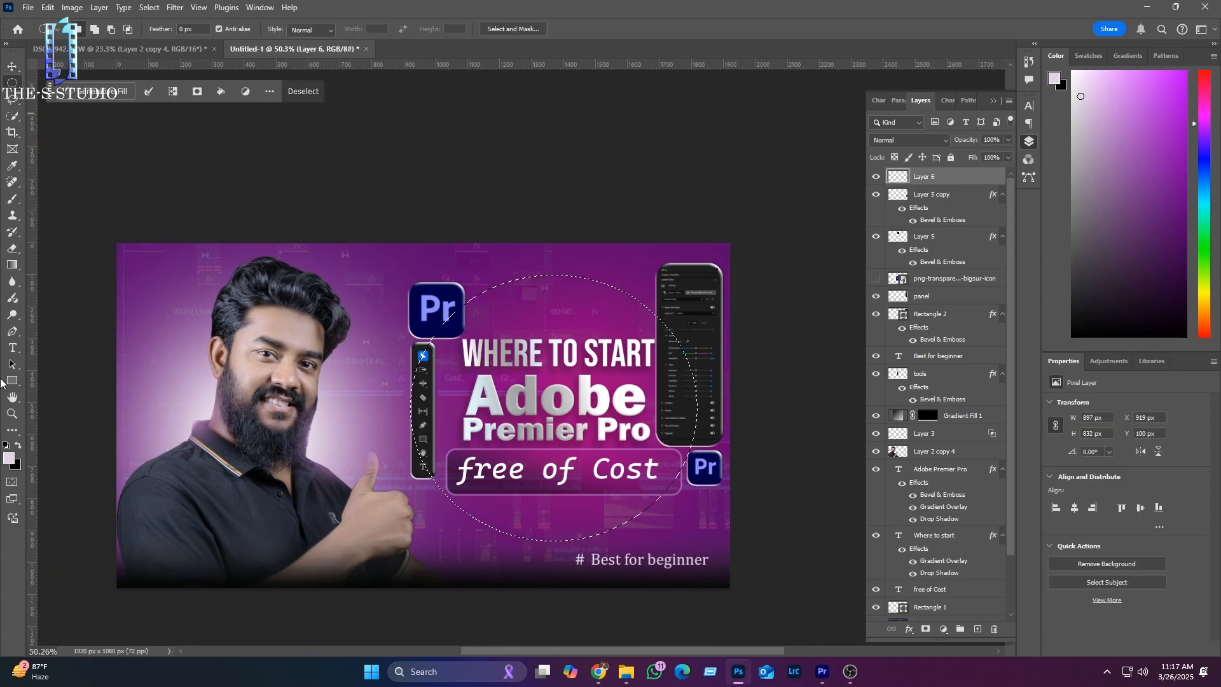
Step: Fill the elliptical selection with a bright purple
{"action": "key", "text": "b"}
{"action": "key", "text": "alt+Delete"}
{"action": "key", "text": "ctrl+z"}
{"action": "left_click", "coordinate": [10, 458]}
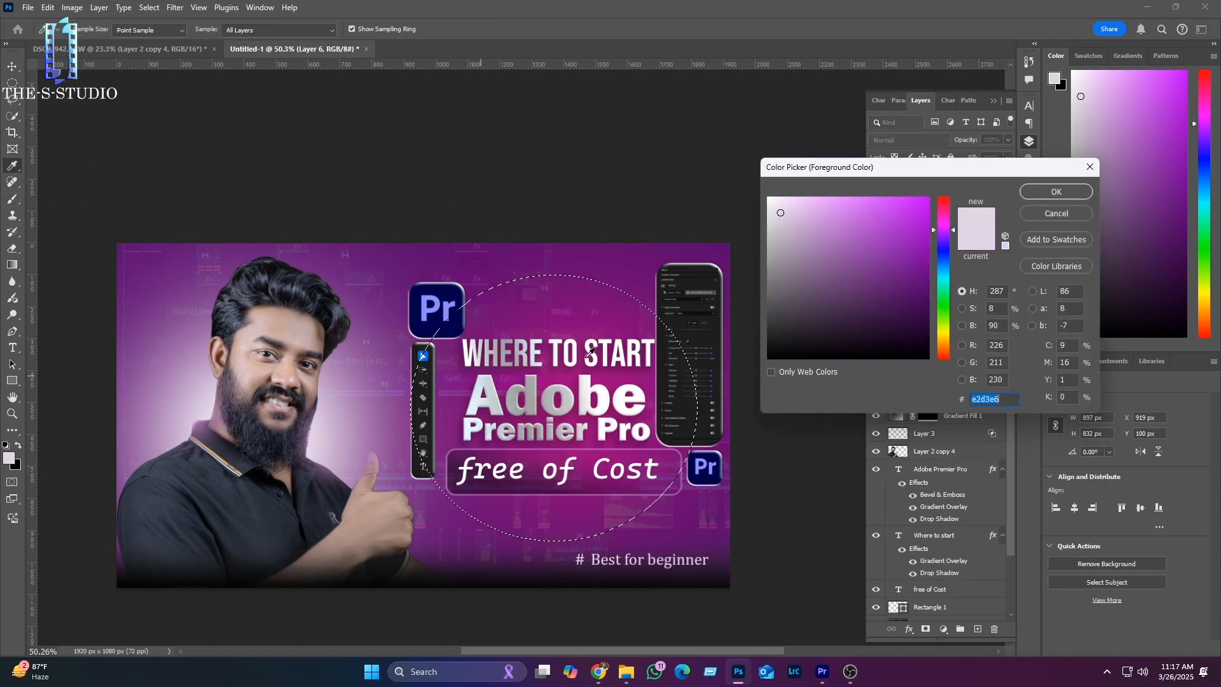
{"action": "left_click", "coordinate": [1055, 192]}
{"action": "key", "text": "alt+Delete"}
Step: Mask the purple ellipse and brush away its interior and the side near the panel, leaving a soft glowing edge beside the toolbar graphic
{"action": "left_click", "coordinate": [926, 629]}
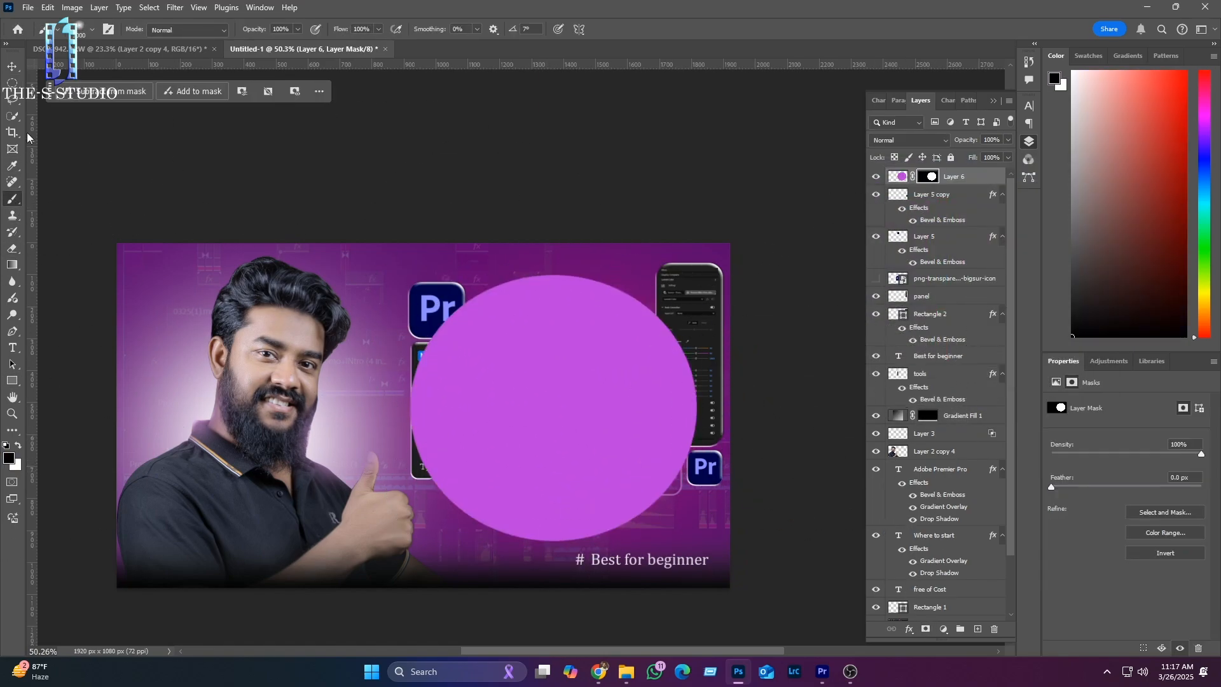
{"action": "left_click_drag", "start_coordinate": [580, 414], "coordinate": [623, 436]}
{"action": "scroll", "coordinate": [341, 341], "scroll_direction": "down", "scroll_amount": 1}
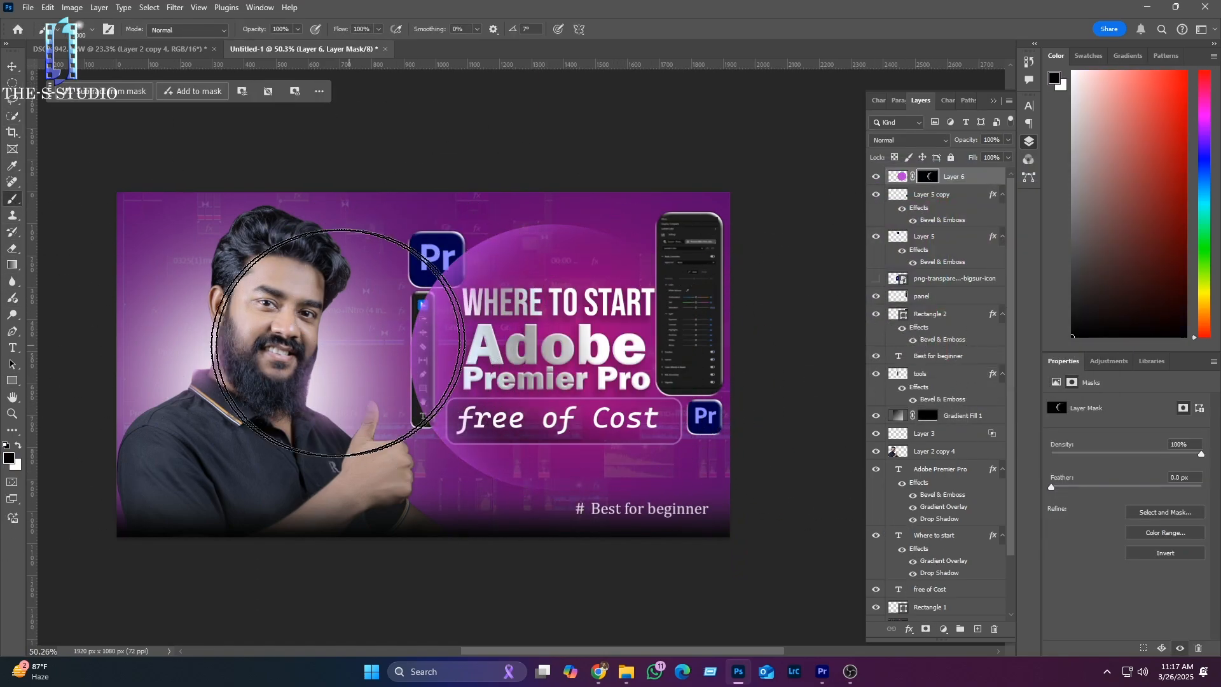
{"action": "scroll", "coordinate": [394, 394], "scroll_direction": "up", "scroll_amount": 3}
{"action": "scroll", "coordinate": [318, 330], "scroll_direction": "down", "scroll_amount": 2}
{"action": "scroll", "coordinate": [67, 420], "scroll_direction": "left", "scroll_amount": 1}
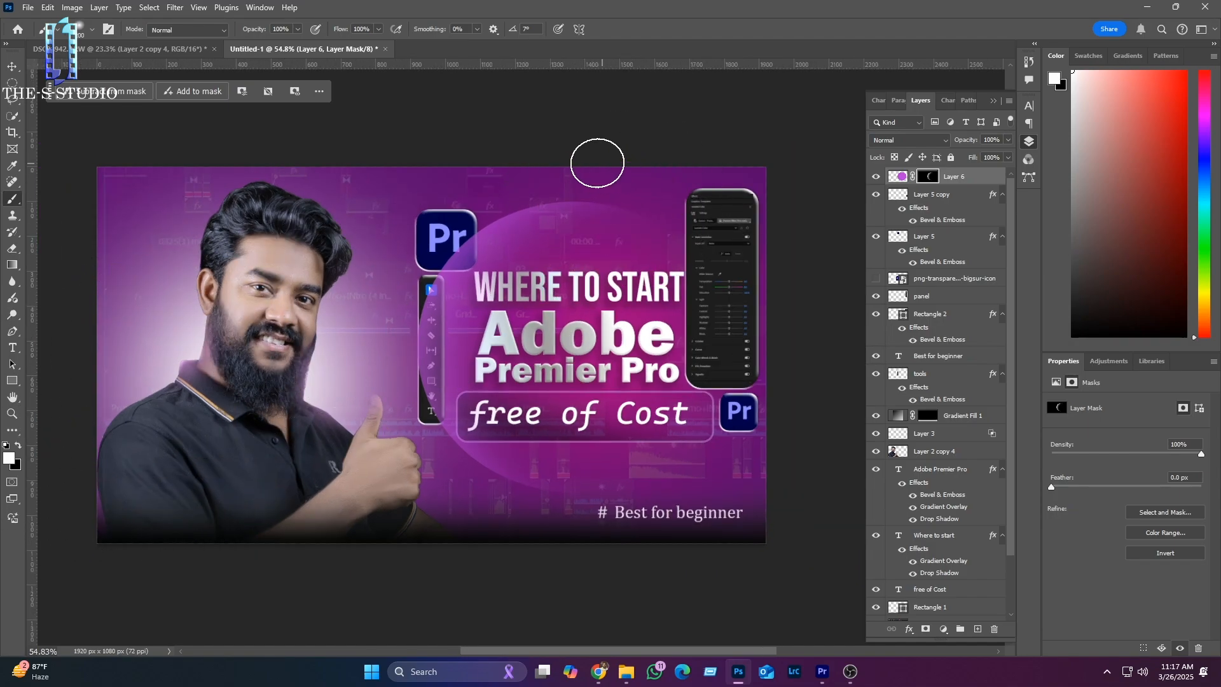
{"action": "scroll", "coordinate": [400, 414], "scroll_direction": "down", "scroll_amount": 1}
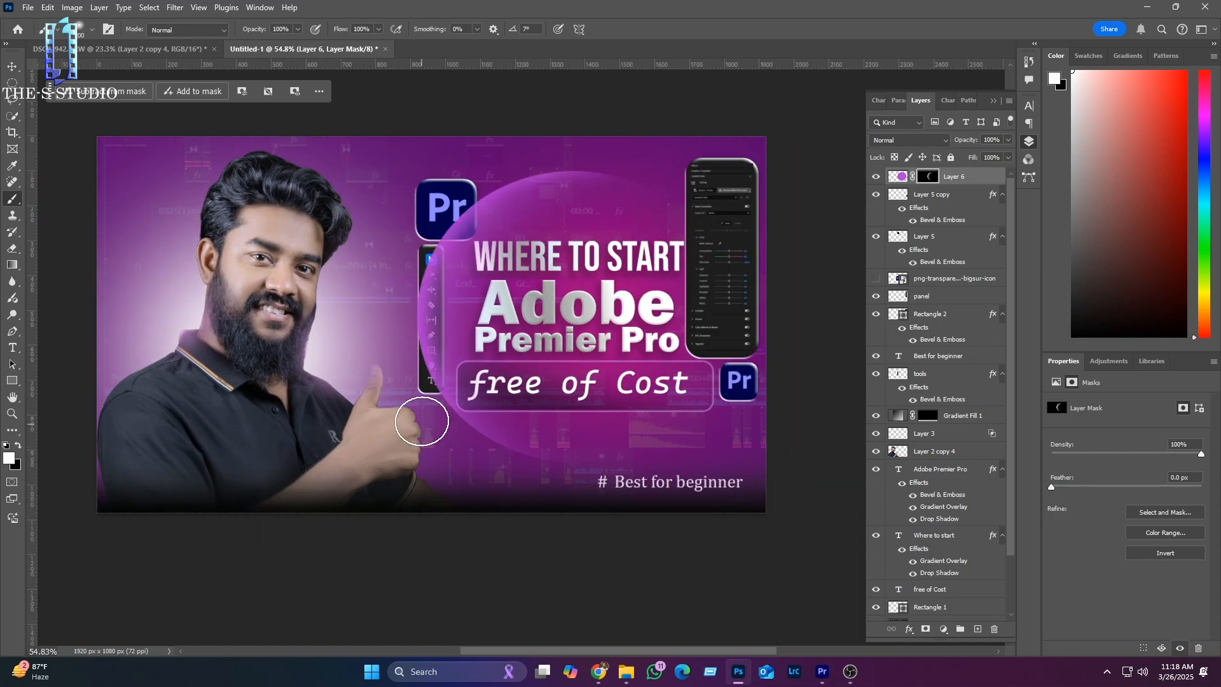
{"action": "scroll", "coordinate": [417, 412], "scroll_direction": "down", "scroll_amount": 1}
Step: Duplicate the masked purple ellipse, then shrink, rotate and position the copy over the large Premiere Pro icon
{"action": "left_click", "coordinate": [893, 178]}
{"action": "key", "text": "ctrl+j"}
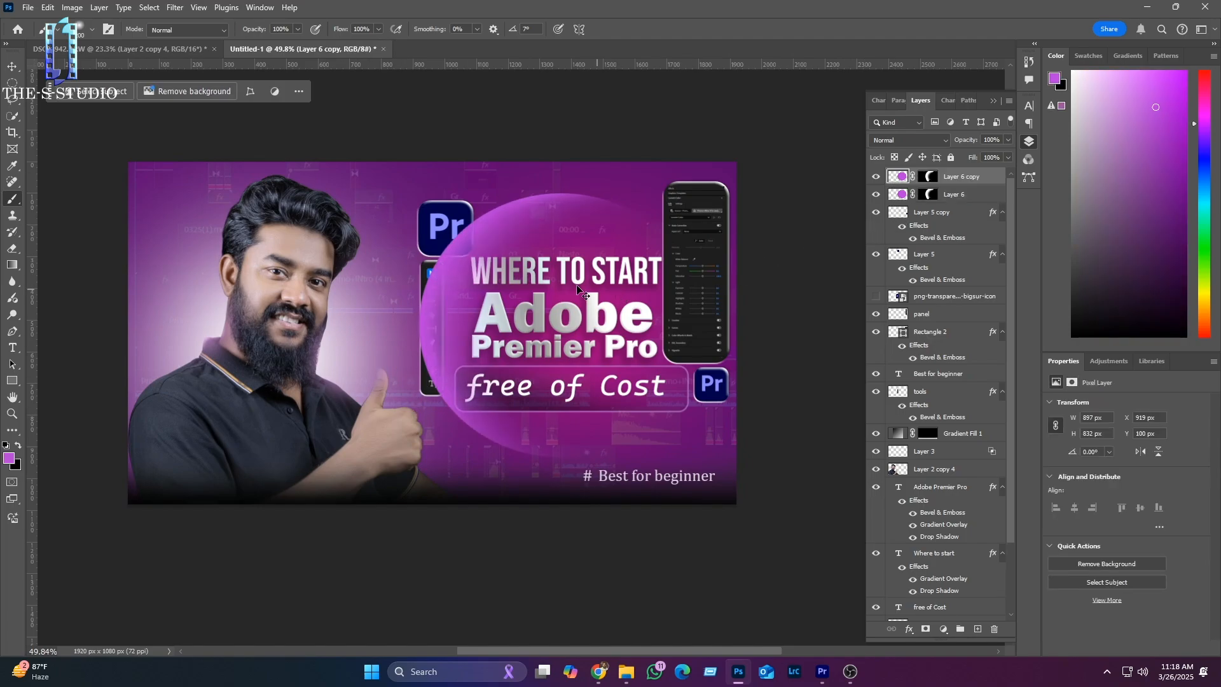
{"action": "key", "text": "ctrl+t"}
{"action": "left_click_drag", "start_coordinate": [419, 193], "coordinate": [657, 408]}
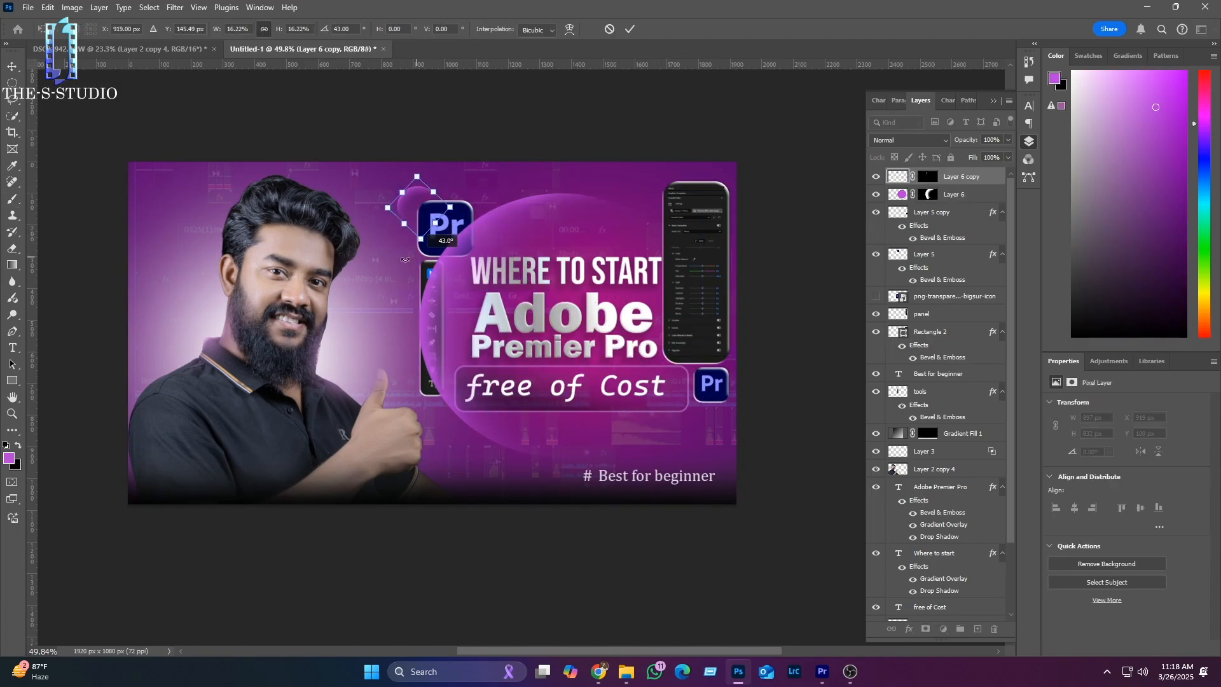
{"action": "left_click_drag", "start_coordinate": [472, 205], "coordinate": [396, 174]}
{"action": "left_click_drag", "start_coordinate": [400, 216], "coordinate": [440, 223]}
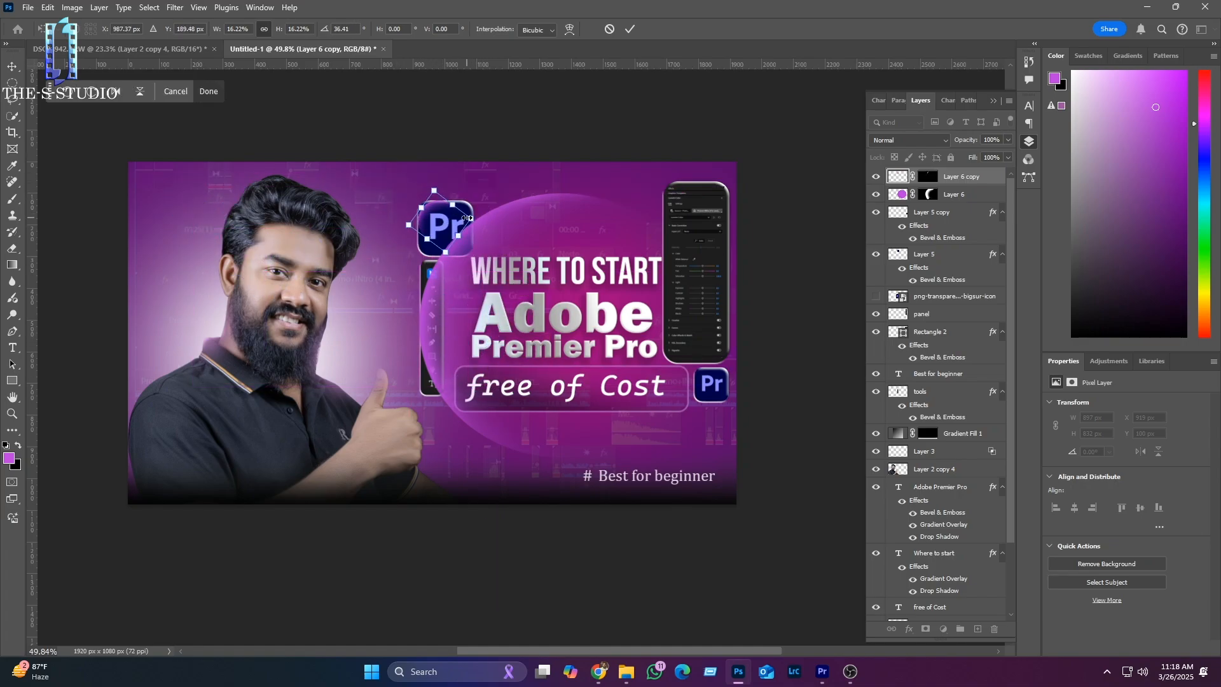
{"action": "key", "text": "Return"}
Step: Set the blending mode of the small ellipse copy on the large icon to Hard Light
{"action": "scroll", "coordinate": [499, 336], "scroll_direction": "up", "scroll_amount": 2}
{"action": "scroll", "coordinate": [502, 333], "scroll_direction": "down", "scroll_amount": 1}
{"action": "left_click", "coordinate": [909, 140]}
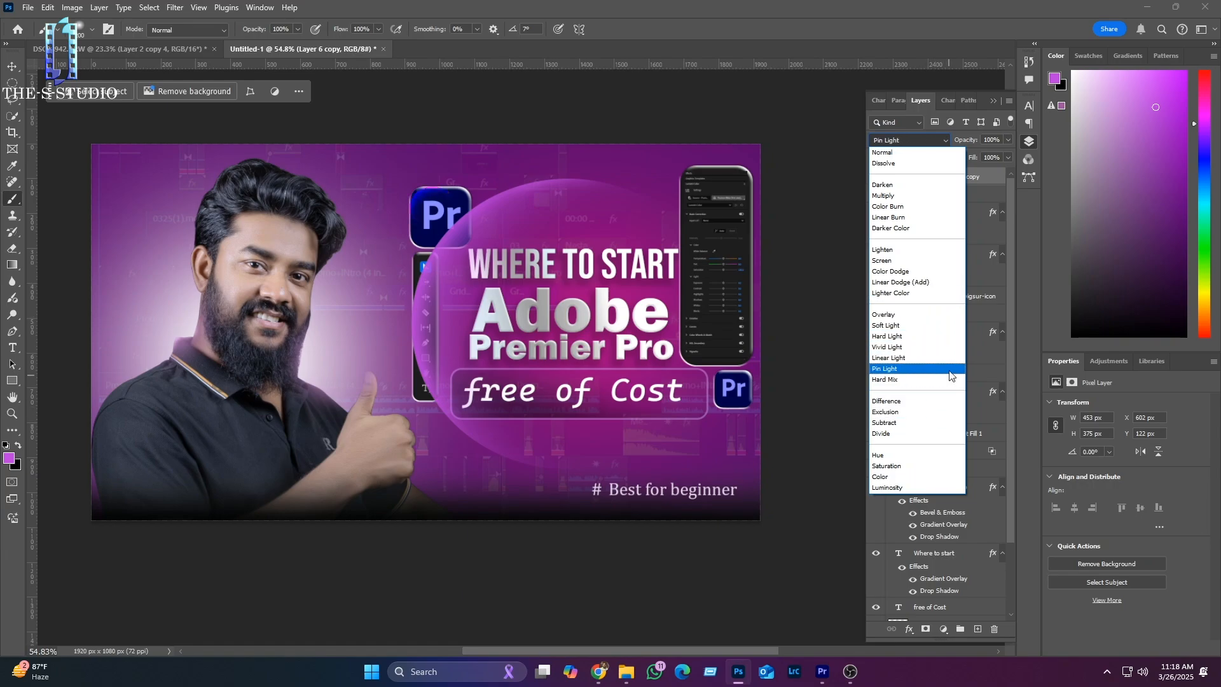
{"action": "left_click", "coordinate": [950, 337]}
Step: Make another copy of the masked purple ellipse and shrink it onto the small Premiere Pro icon as a glow
{"action": "left_click", "coordinate": [12, 66]}
{"action": "left_click", "coordinate": [497, 309]}
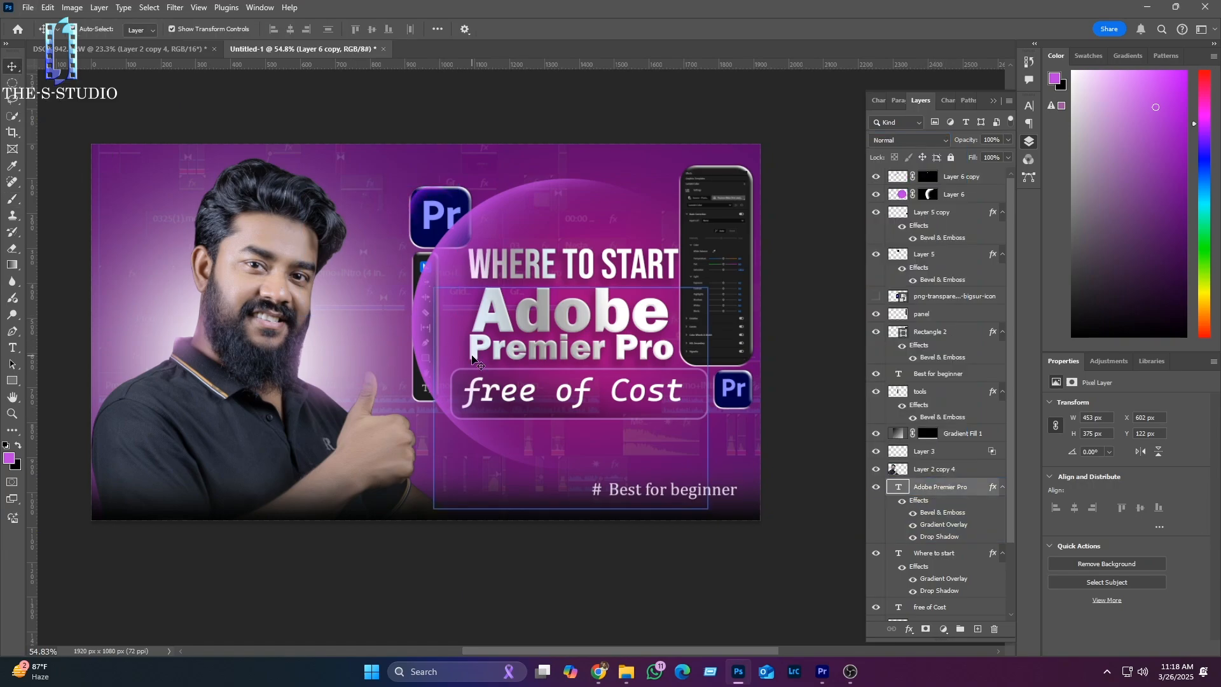
{"action": "left_click", "coordinate": [508, 227]}
{"action": "key", "text": "ctrl+j"}
{"action": "key", "text": "ctrl+t"}
{"action": "left_click_drag", "start_coordinate": [412, 179], "coordinate": [723, 391]}
{"action": "key", "text": "Return"}
{"action": "left_click", "coordinate": [665, 467]}
Step: Try a slight rotation of the small Premiere Pro icon
{"action": "left_click", "coordinate": [732, 389]}
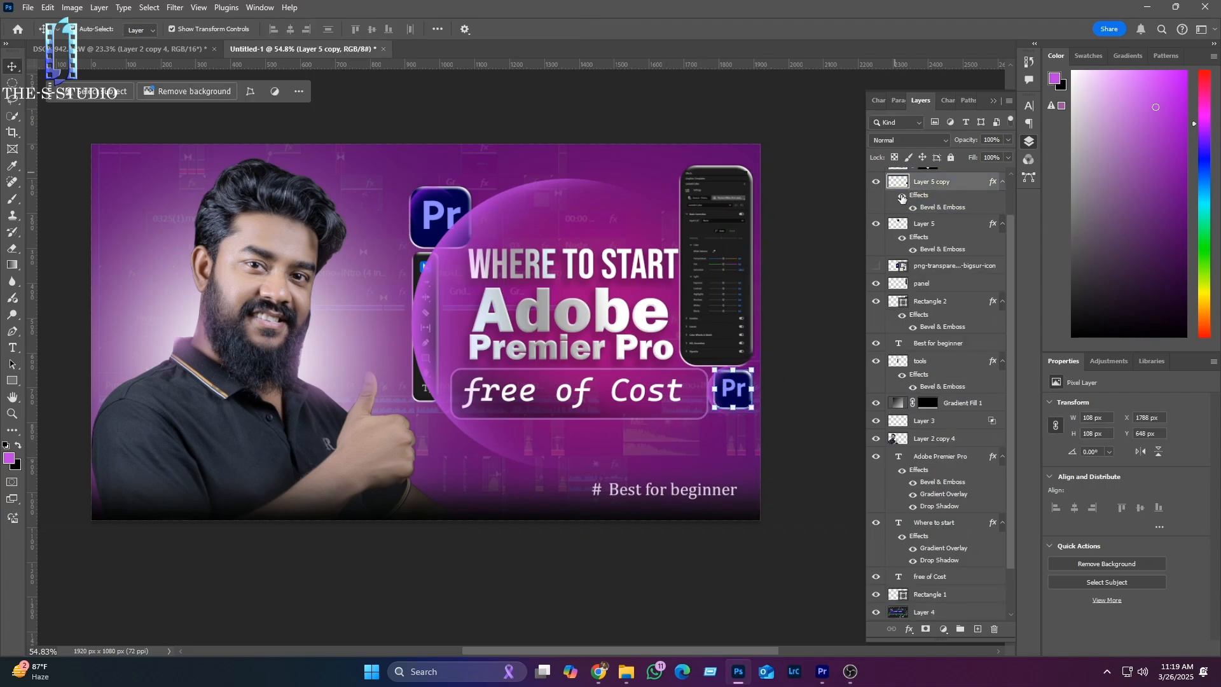
{"action": "left_click_drag", "start_coordinate": [706, 389], "coordinate": [707, 392]}
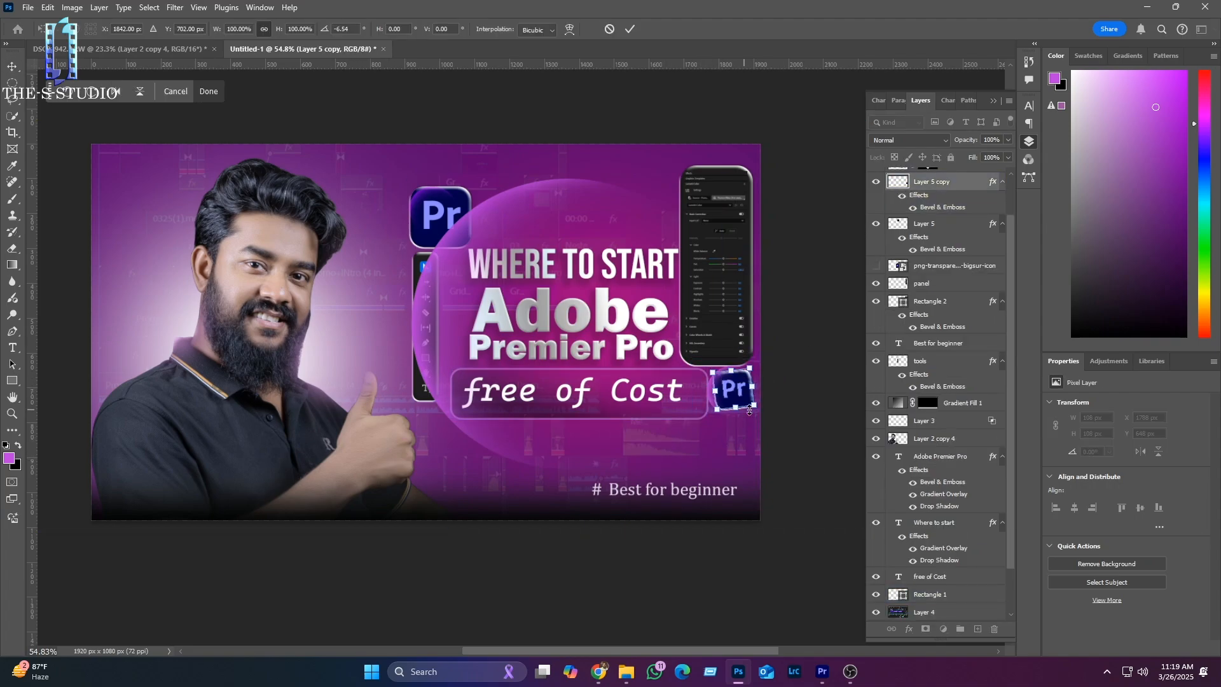
{"action": "left_click", "coordinate": [632, 28]}
{"action": "scroll", "coordinate": [885, 194], "scroll_direction": "up", "scroll_amount": 2}
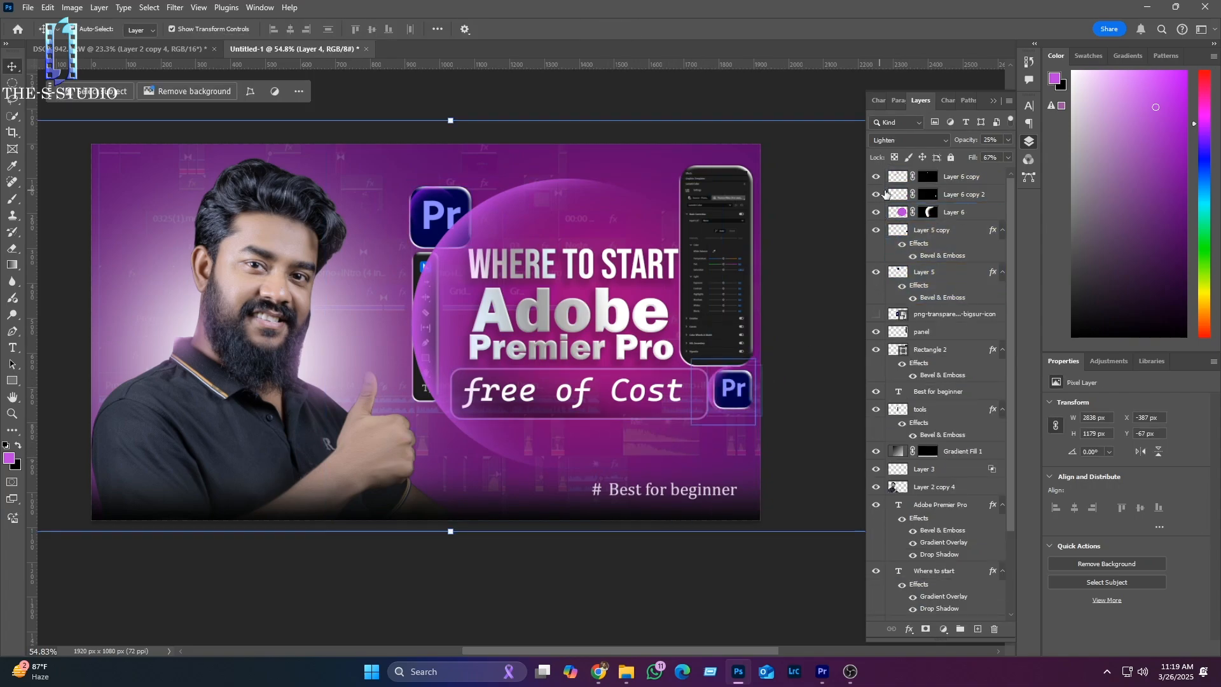
Step: Brighten the ellipse glow around the small Premiere Pro icon with a dodge blending mode
{"action": "left_click", "coordinate": [886, 194]}
{"action": "left_click", "coordinate": [909, 140]}
{"action": "left_click", "coordinate": [903, 277]}
{"action": "left_click", "coordinate": [540, 445]}
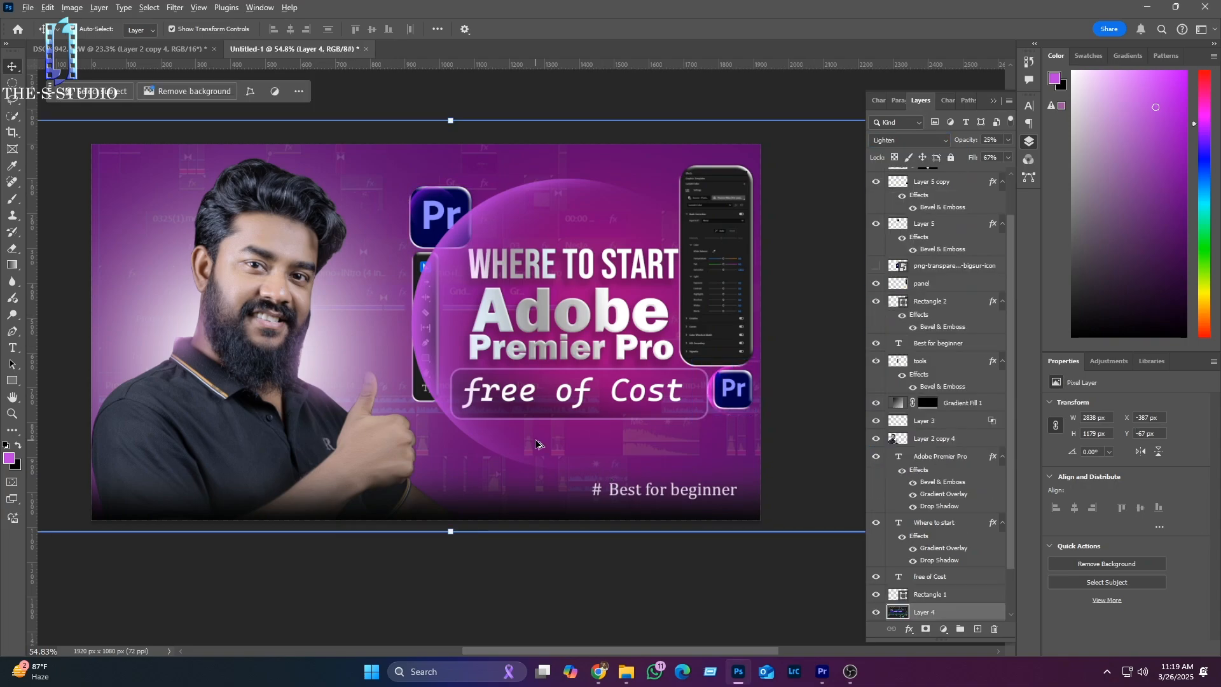
Step: Enlarge and rotate the ellipse copy at the large Premiere Pro icon so its glowing edge curves around the icon's portrait side
{"action": "scroll", "coordinate": [547, 444], "scroll_direction": "down", "scroll_amount": 1}
{"action": "left_click", "coordinate": [467, 246]}
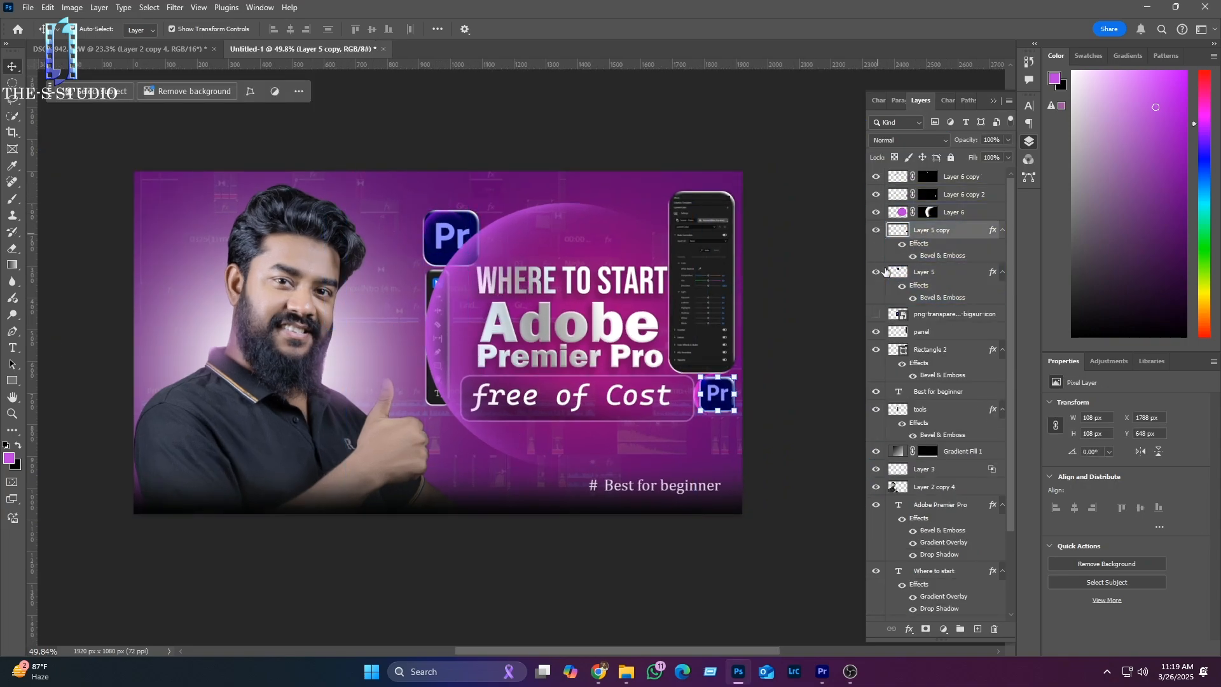
{"action": "left_click", "coordinate": [881, 274]}
{"action": "left_click", "coordinate": [895, 178]}
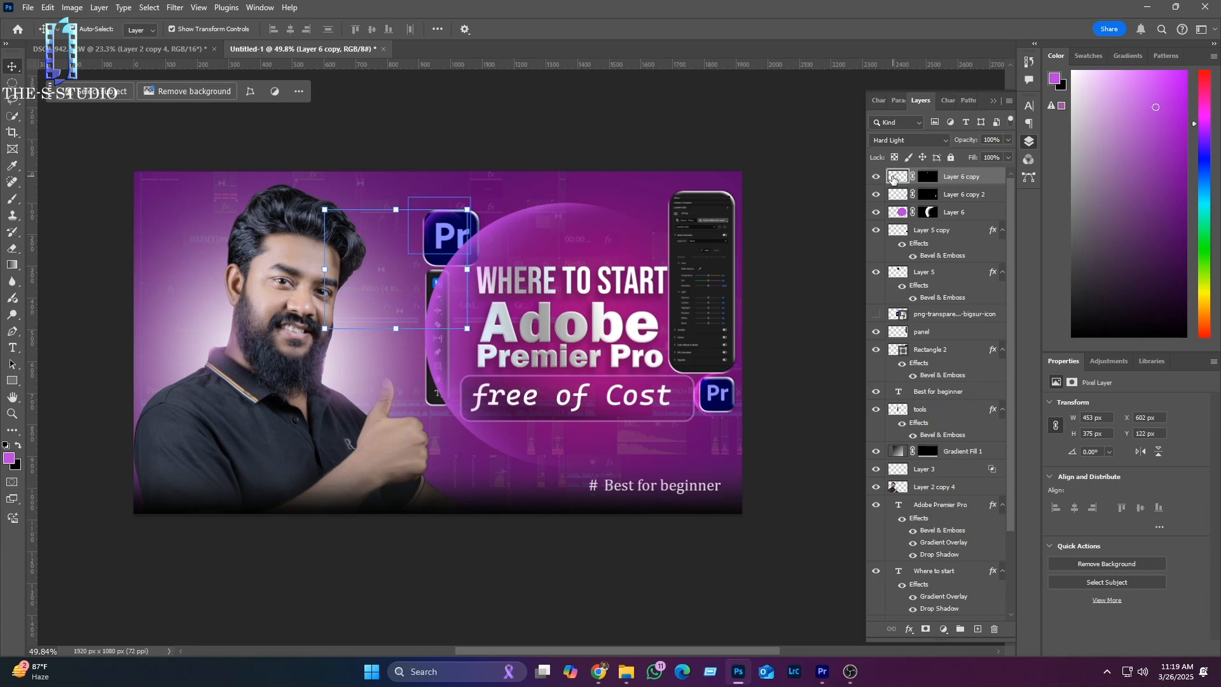
{"action": "key", "text": "ctrl+t"}
{"action": "left_click_drag", "start_coordinate": [468, 207], "coordinate": [523, 163]}
{"action": "left_click_drag", "start_coordinate": [474, 216], "coordinate": [428, 251]}
{"action": "left_click_drag", "start_coordinate": [482, 371], "coordinate": [511, 316]}
{"action": "left_click_drag", "start_coordinate": [408, 317], "coordinate": [542, 389]}
{"action": "left_click_drag", "start_coordinate": [378, 280], "coordinate": [410, 317]}
{"action": "key", "text": "Return"}
Step: Fine-tune the position of the large icon's ellipse glow and set its blending mode to Color Dodge
{"action": "left_click", "coordinate": [398, 277]}
{"action": "left_click", "coordinate": [398, 276]}
{"action": "left_click_drag", "start_coordinate": [417, 254], "coordinate": [419, 254]}
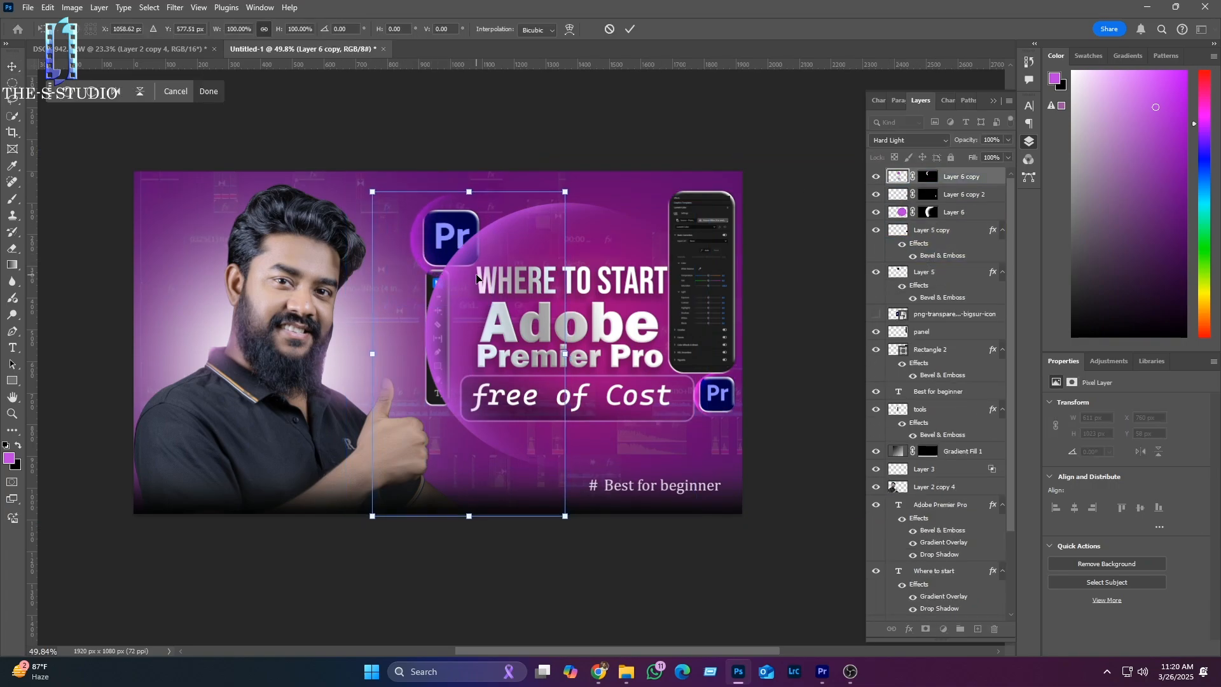
{"action": "left_click", "coordinate": [909, 140]}
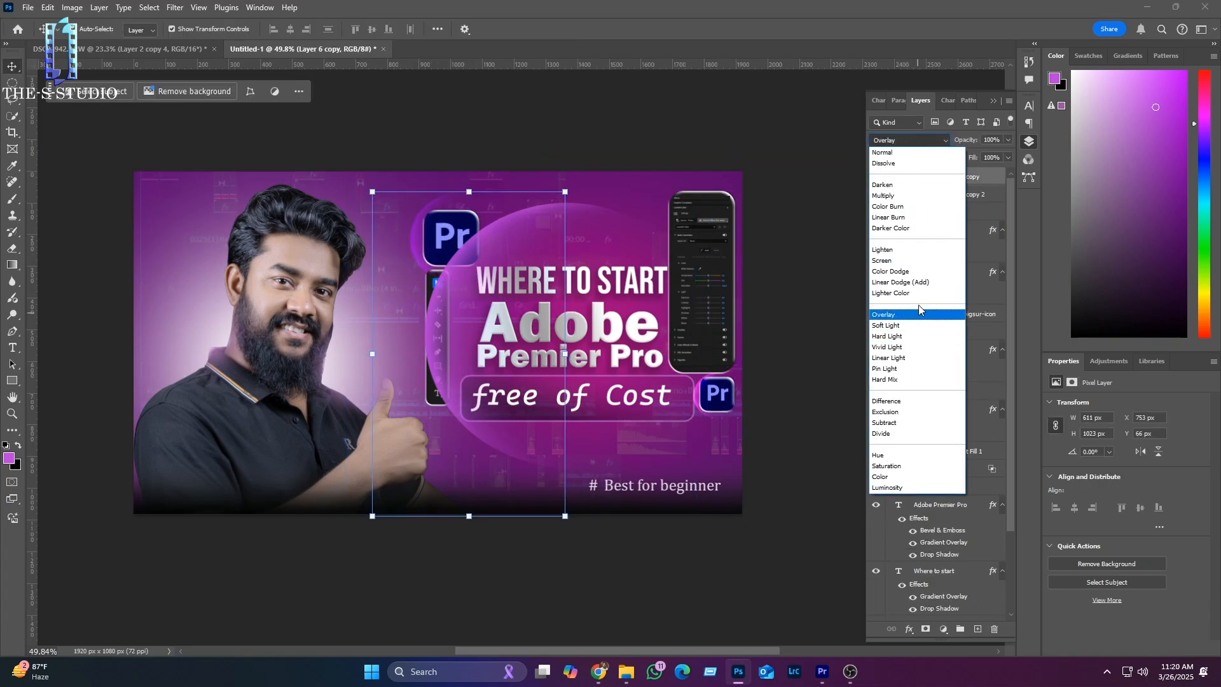
{"action": "left_click", "coordinate": [916, 273]}
Step: Bring the tools layer to the top of the layer stack, above the ellipse glows
{"action": "left_click", "coordinate": [898, 410]}
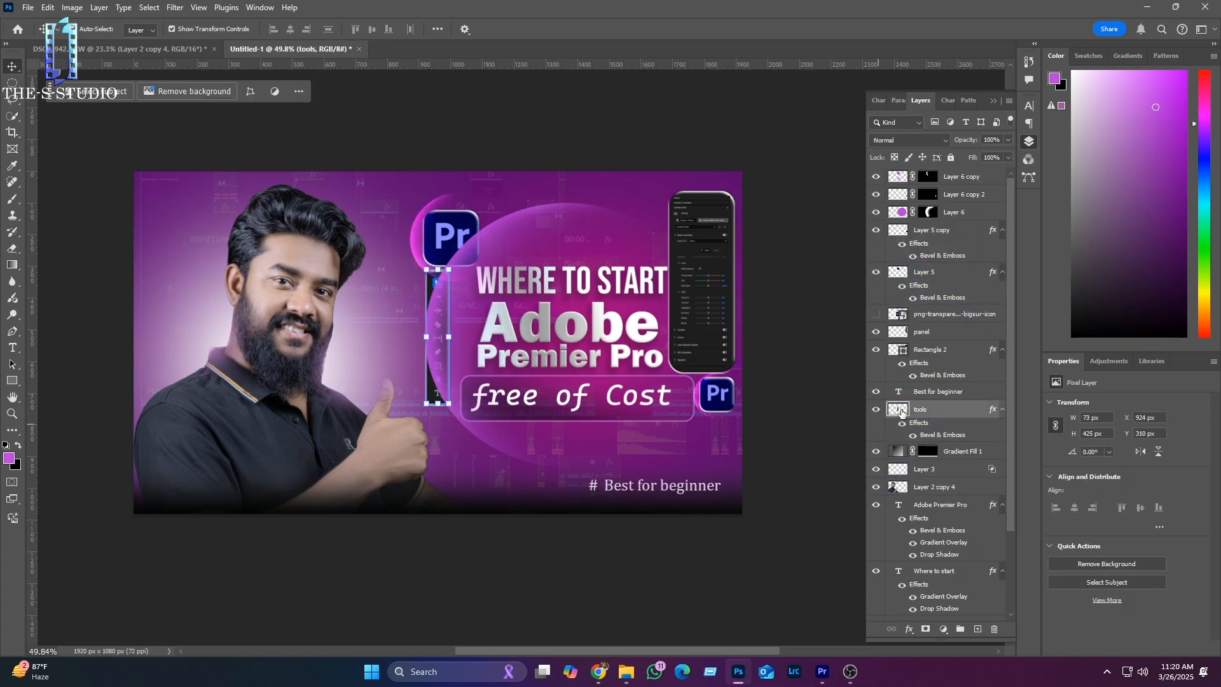
{"action": "left_click", "coordinate": [876, 413]}
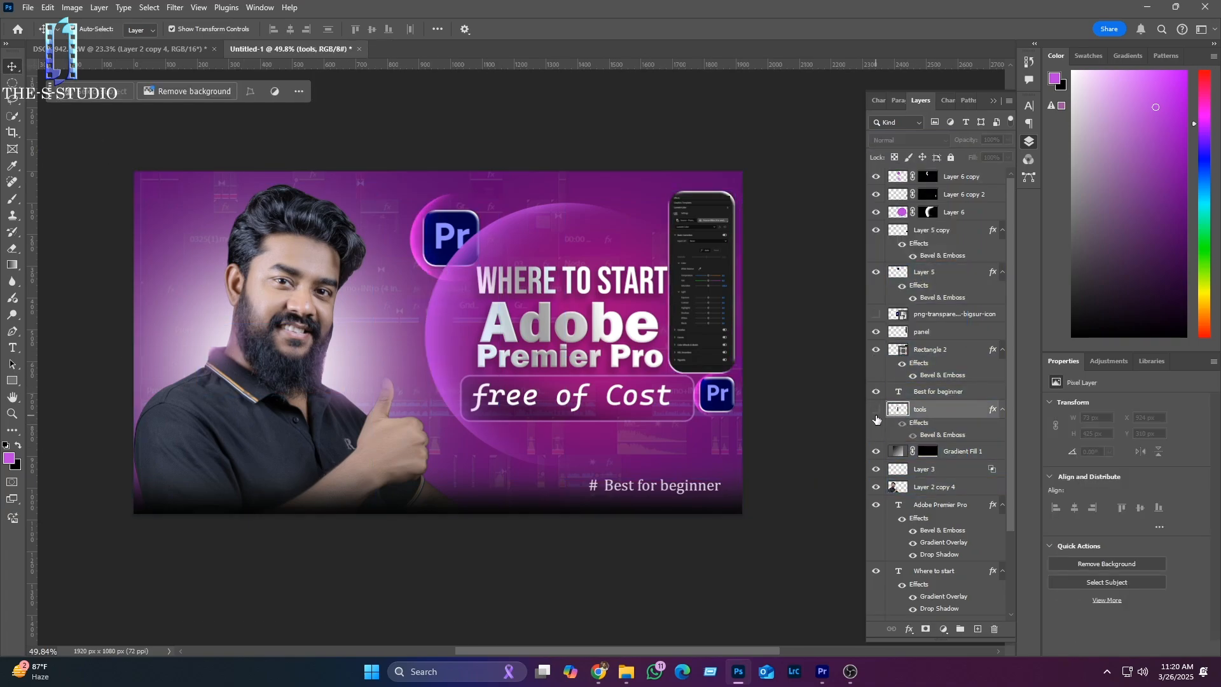
{"action": "key", "text": "ctrl+shift+bracketright"}
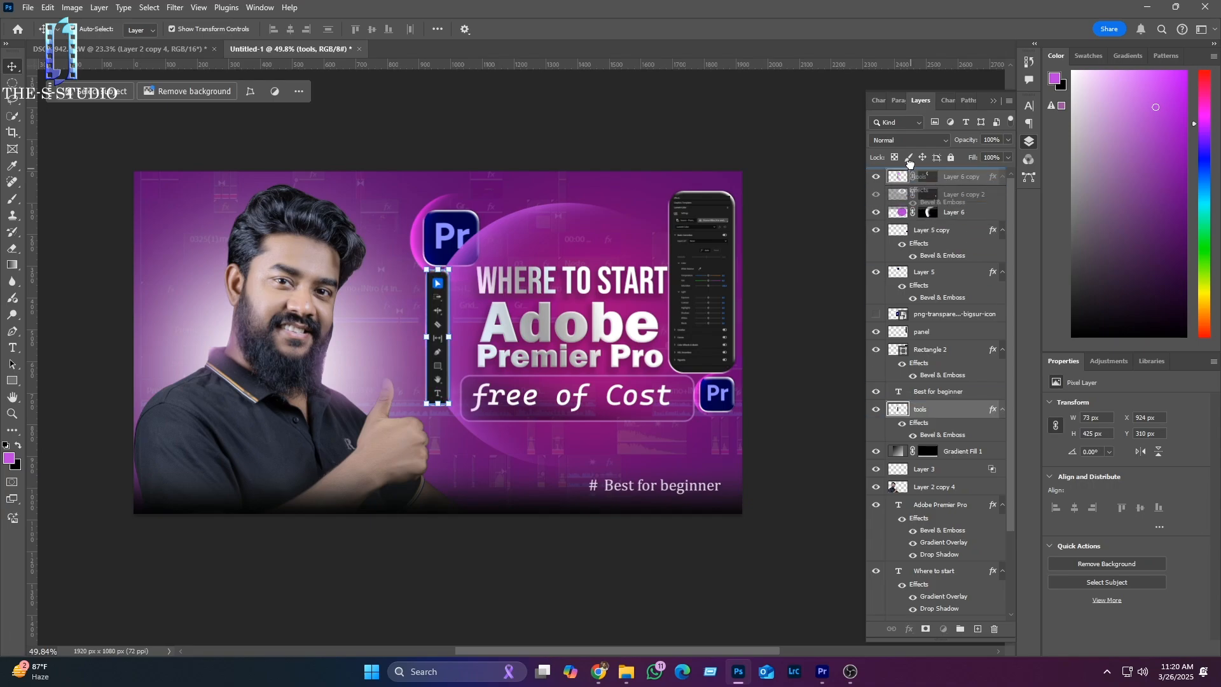
Step: Set the blending mode of the big ellipse around the title to Lighten
{"action": "left_click", "coordinate": [897, 253]}
{"action": "left_click", "coordinate": [909, 140]}
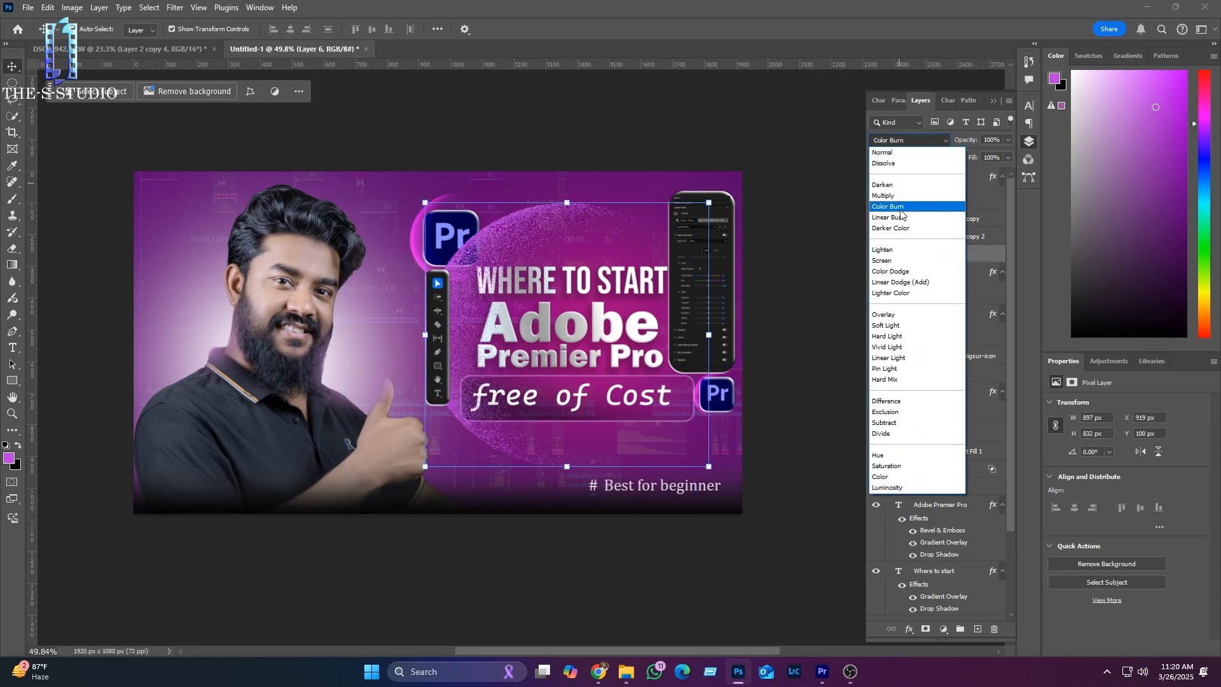
{"action": "left_click", "coordinate": [891, 251]}
{"action": "left_click", "coordinate": [540, 352]}
{"action": "scroll", "coordinate": [506, 564], "scroll_direction": "down", "scroll_amount": 1}
{"action": "left_click", "coordinate": [507, 564]}
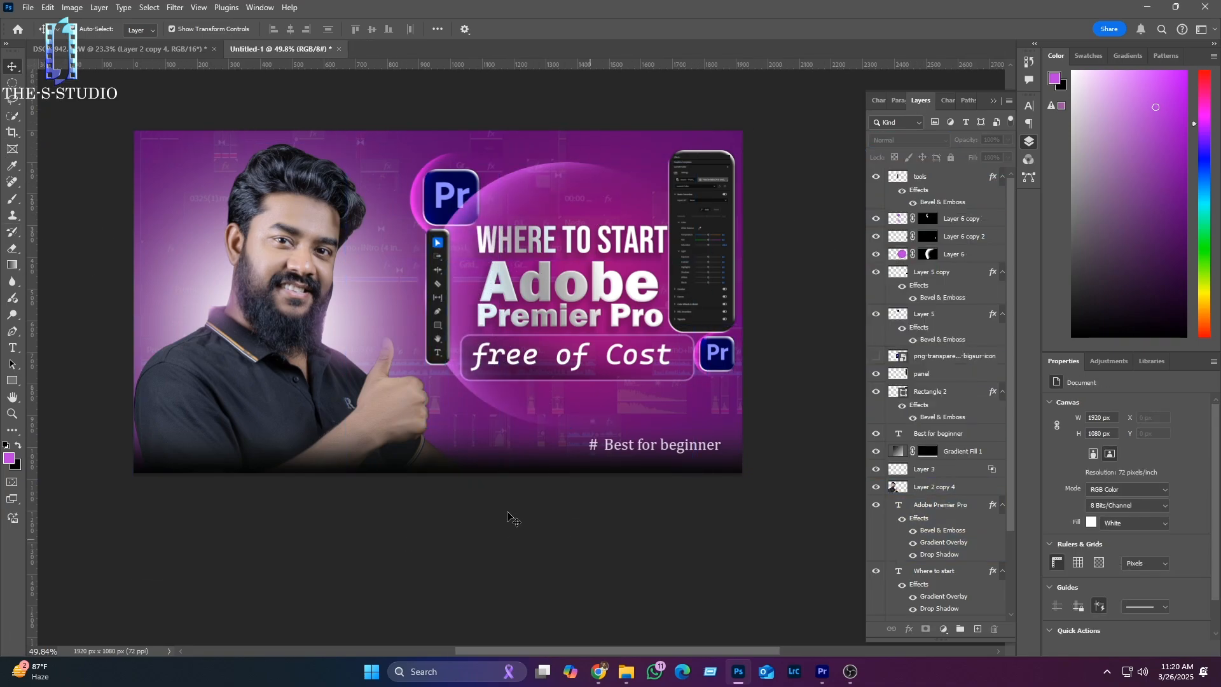
{"action": "left_click", "coordinate": [387, 413]}
{"action": "scroll", "coordinate": [445, 445], "scroll_direction": "left", "scroll_amount": 1}
{"action": "scroll", "coordinate": [700, 540], "scroll_direction": "up", "scroll_amount": 1}
{"action": "left_click", "coordinate": [753, 580]}
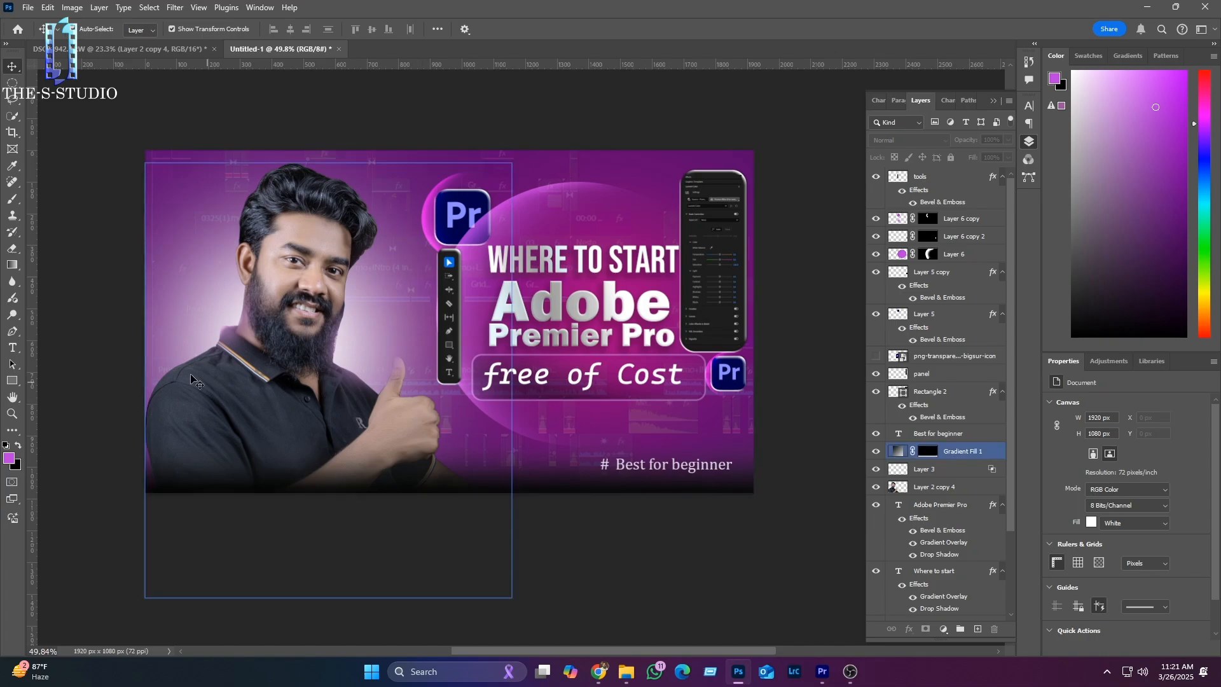
Step: Add a text box across the man's chest reading "30000 + view"
{"action": "left_click", "coordinate": [12, 348]}
{"action": "left_click_drag", "start_coordinate": [179, 390], "coordinate": [419, 446]}
{"action": "key", "text": "BackSpace"}
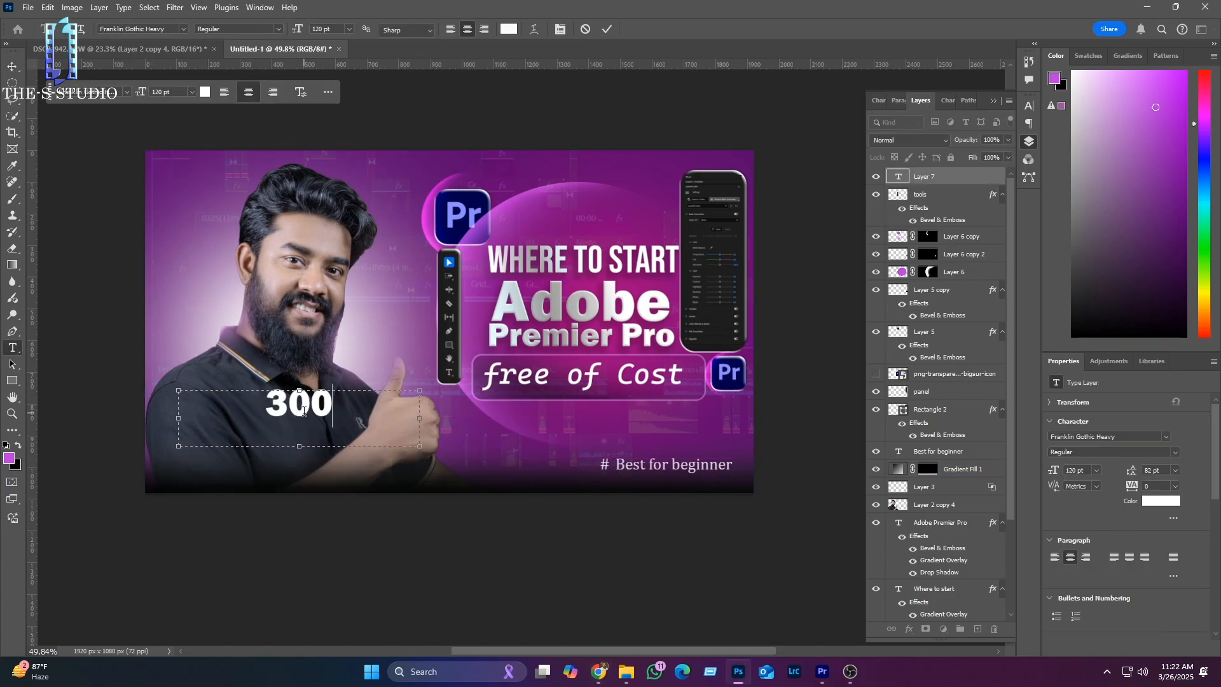
{"action": "type", "text": "30000 + view"}
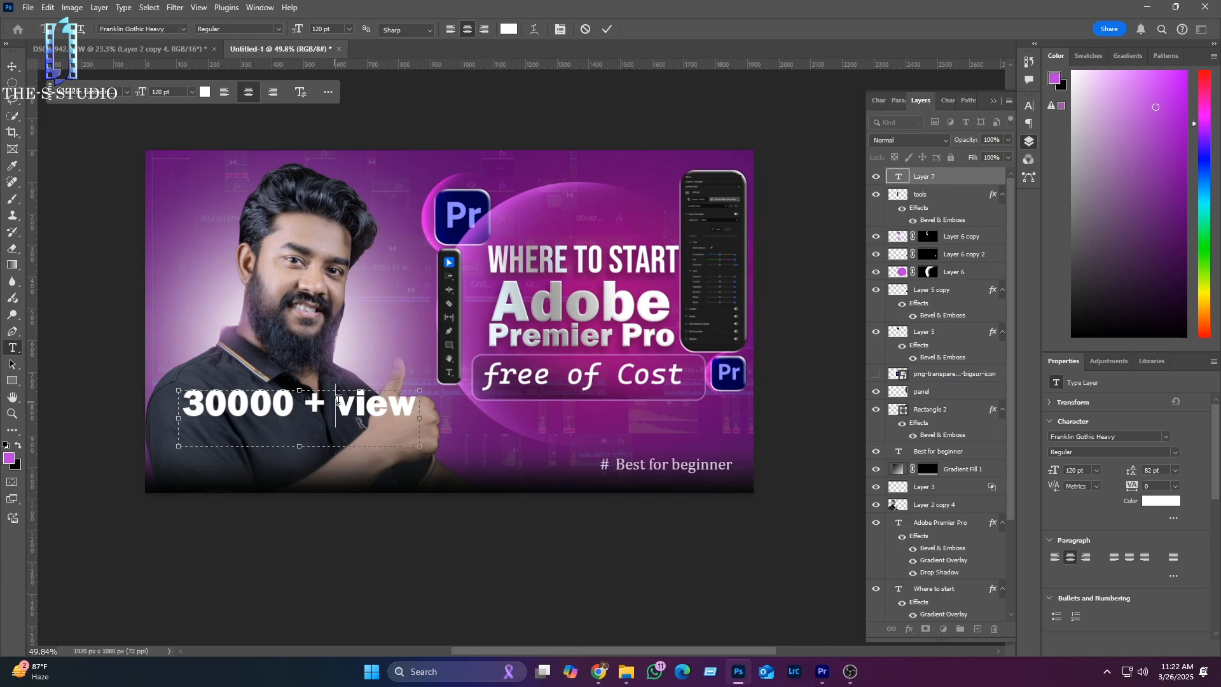
Step: Try other fonts on the view-count text by searching the font list for "mono"
{"action": "left_click_drag", "start_coordinate": [416, 389], "coordinate": [181, 406]}
{"action": "left_click", "coordinate": [153, 29]}
{"action": "type", "text": "mono"}
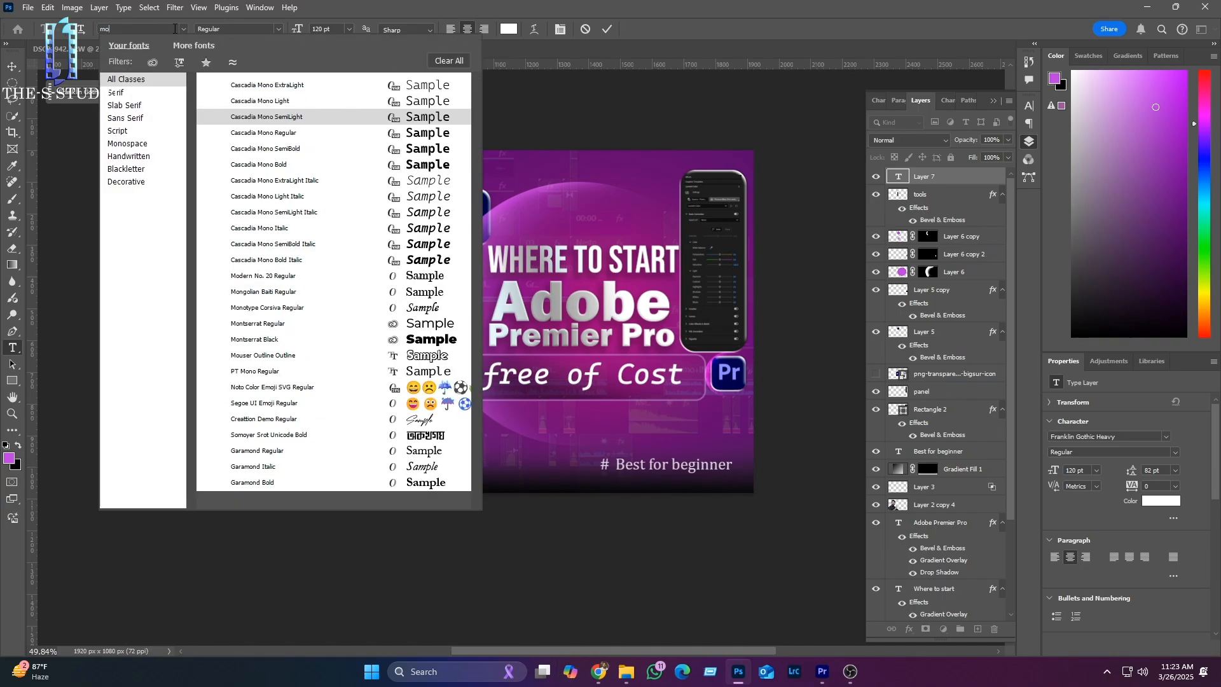
{"action": "key", "text": "Up"}
{"action": "key", "text": "Up"}
{"action": "key", "text": "Up"}
{"action": "key", "text": "Up"}
{"action": "key", "text": "Down"}
{"action": "key", "text": "Escape"}
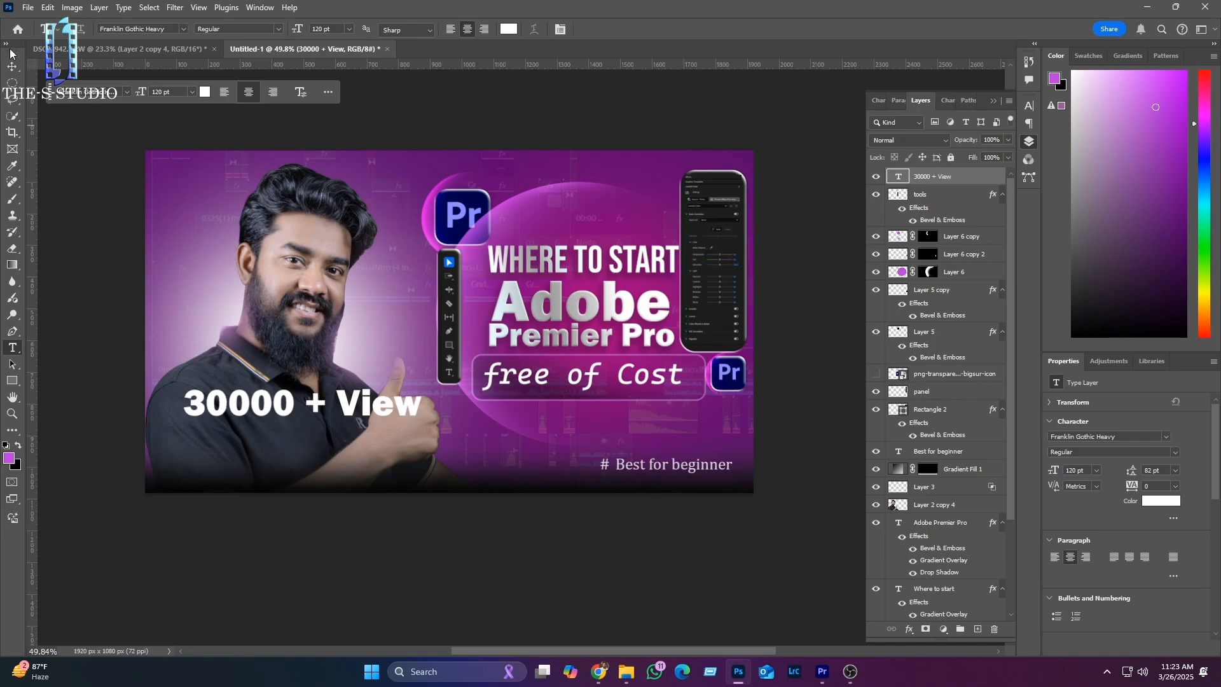
Step: Set the view-count text in Cambria Regular, matching the font of the "Best for beginner" line
{"action": "left_click", "coordinate": [12, 66]}
{"action": "left_click", "coordinate": [647, 472]}
{"action": "double_click", "coordinate": [899, 451]}
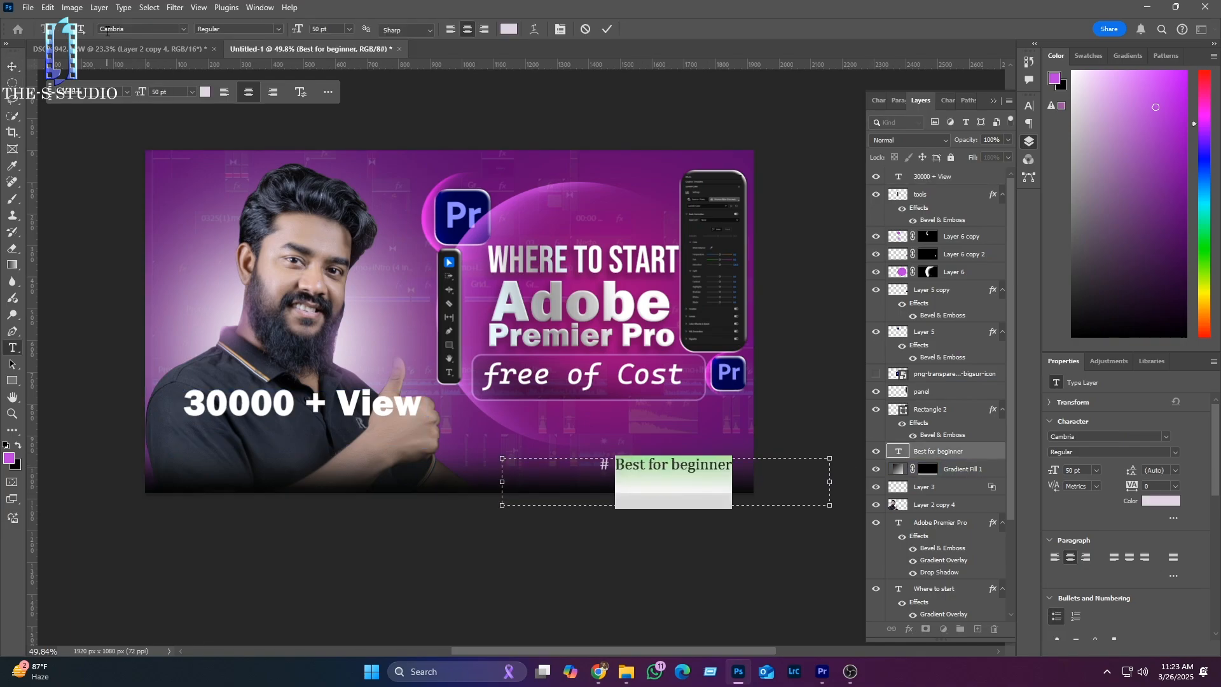
{"action": "left_click", "coordinate": [585, 29]}
{"action": "double_click", "coordinate": [899, 176]}
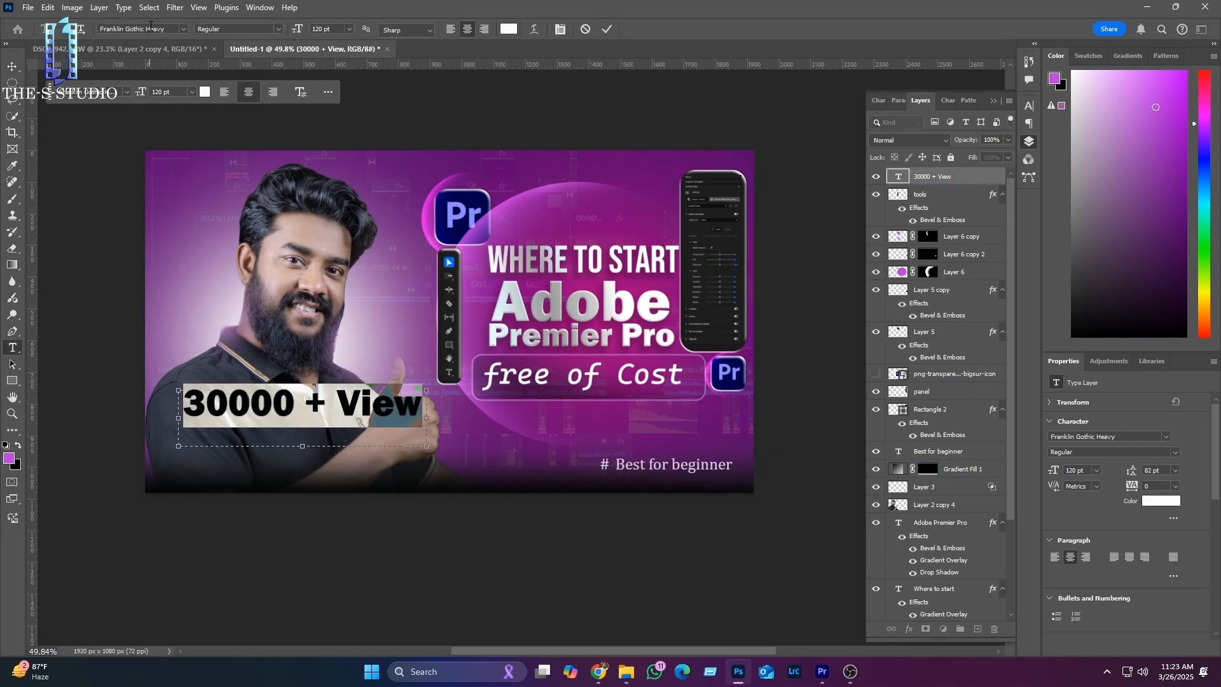
{"action": "left_click", "coordinate": [150, 28]}
{"action": "type", "text": "cam"}
{"action": "left_click", "coordinate": [233, 119]}
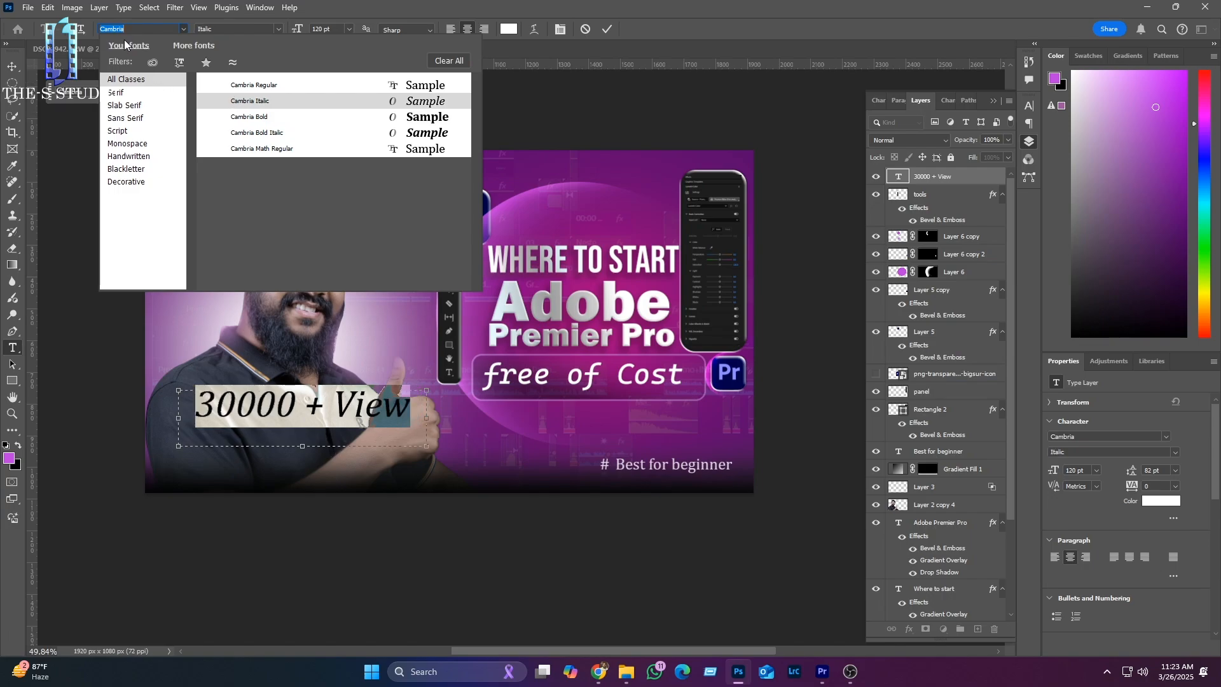
{"action": "left_click", "coordinate": [254, 85]}
Step: Set the view-count text's size to 50 pt and place it just above the "Best for beginner" line
{"action": "left_click", "coordinate": [316, 28]}
{"action": "key", "text": "BackSpace"}
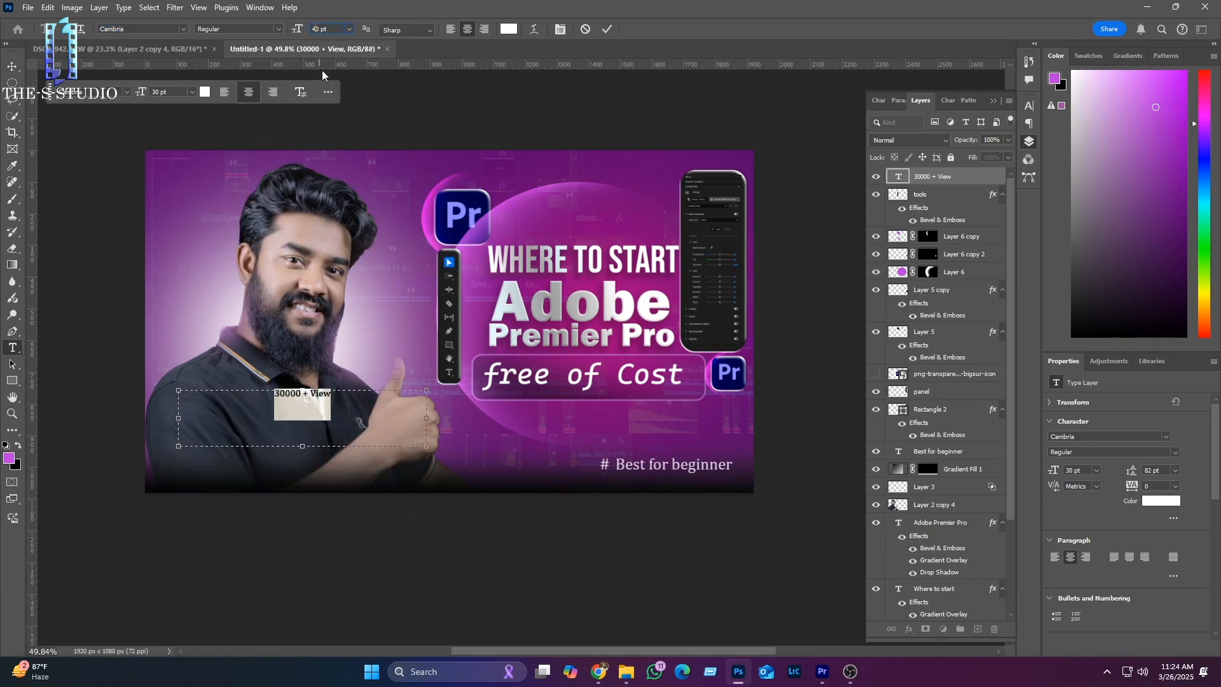
{"action": "left_click", "coordinate": [12, 66]}
{"action": "left_click_drag", "start_coordinate": [299, 414], "coordinate": [681, 464]}
Step: Add a "#" in front of the view-count text so it reads "# 30000 + View"
{"action": "double_click", "coordinate": [637, 450]}
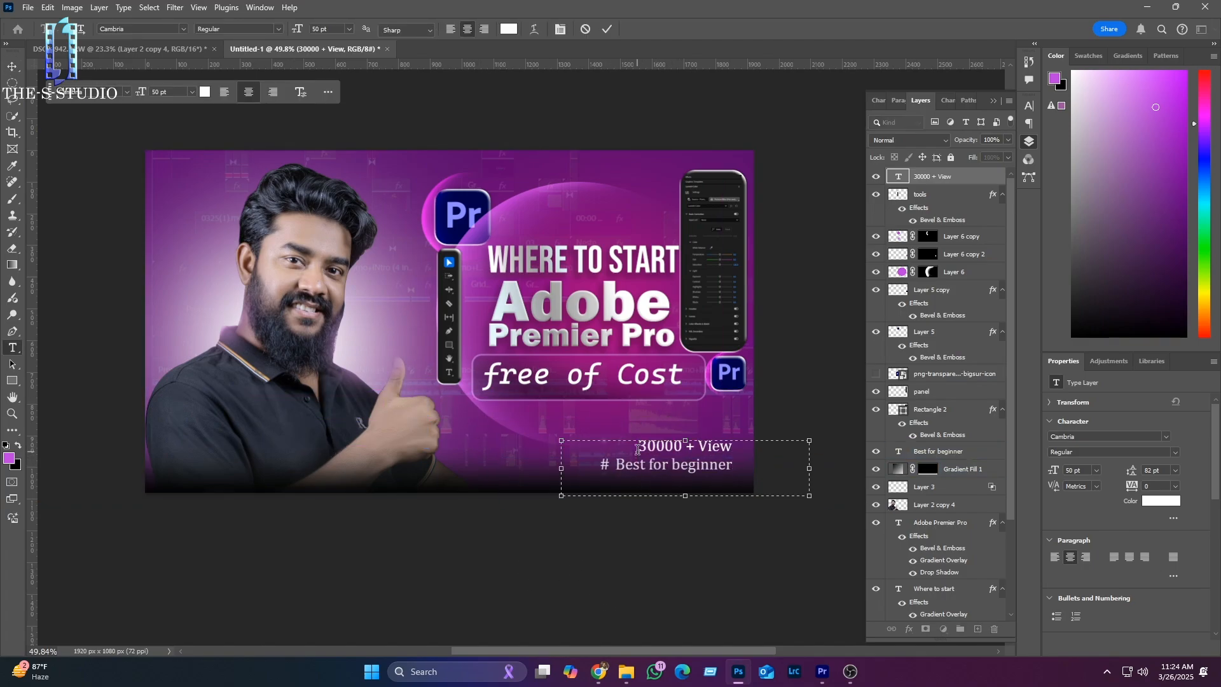
{"action": "type", "text": "#"}
{"action": "key", "text": "ctrl+Return"}
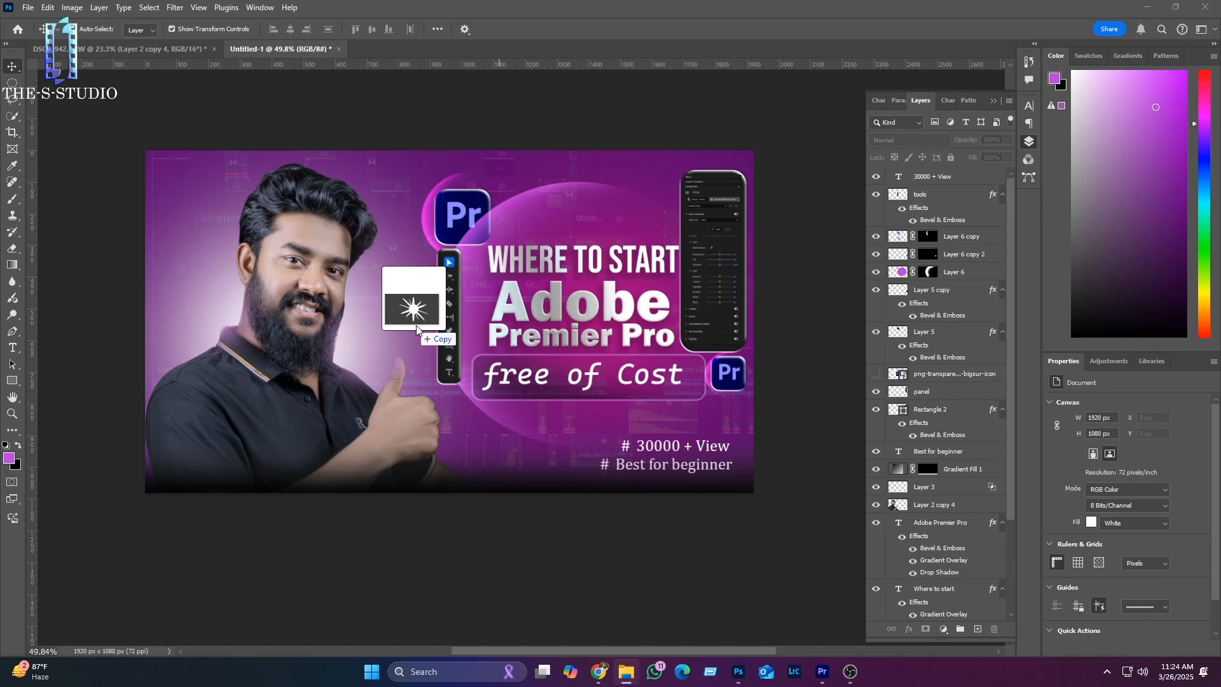
Step: Place the white sparkle image in the composition, scaled down, where the large Pr icon meets the tools strip
{"action": "left_click_drag", "start_coordinate": [414, 322], "coordinate": [415, 326]}
{"action": "left_click_drag", "start_coordinate": [676, 448], "coordinate": [446, 319]}
{"action": "left_click_drag", "start_coordinate": [401, 261], "coordinate": [544, 198]}
{"action": "left_click_drag", "start_coordinate": [364, 255], "coordinate": [481, 190]}
{"action": "left_click_drag", "start_coordinate": [424, 266], "coordinate": [419, 256]}
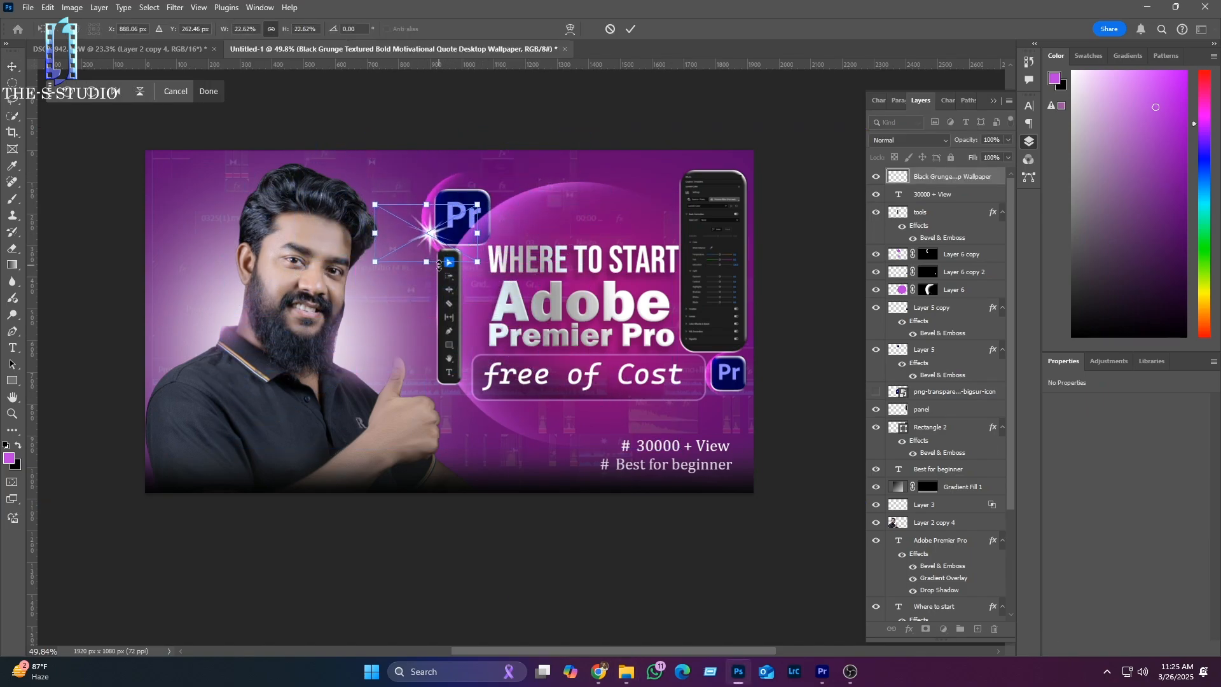
{"action": "key", "text": "Return"}
Step: Duplicate the sparkle layer and apply a Gaussian Blur of about 16.6 pixels to the lower one
{"action": "key", "text": "ctrl+j"}
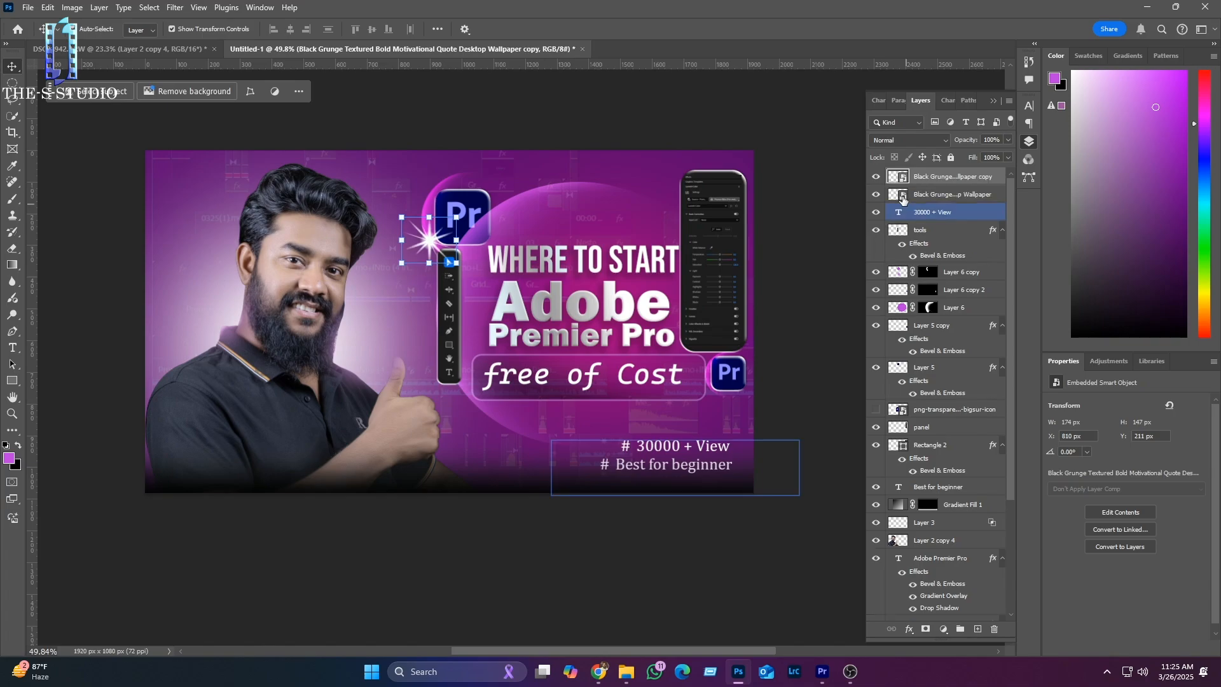
{"action": "left_click", "coordinate": [175, 7]}
{"action": "mouse_move", "coordinate": [191, 169]}
{"action": "left_click", "coordinate": [359, 222]}
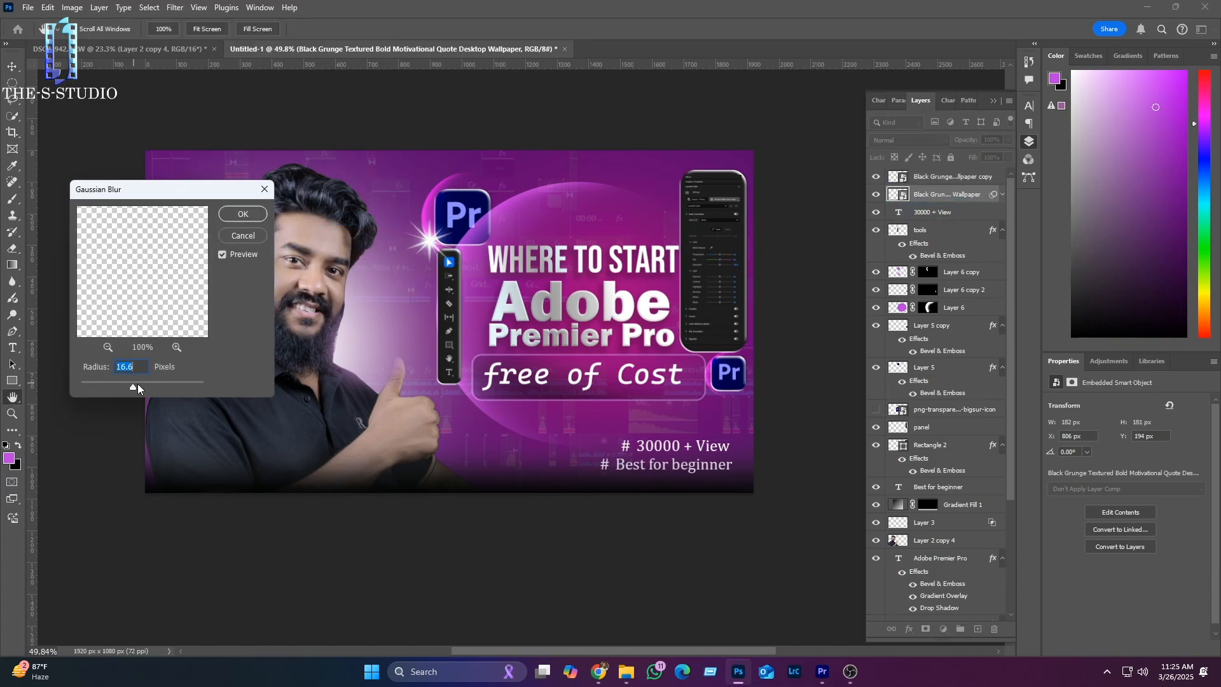
{"action": "left_click", "coordinate": [240, 215]}
Step: Set the top sparkle layer's blending mode to Overlay and its opacity to 90%
{"action": "left_click", "coordinate": [909, 140]}
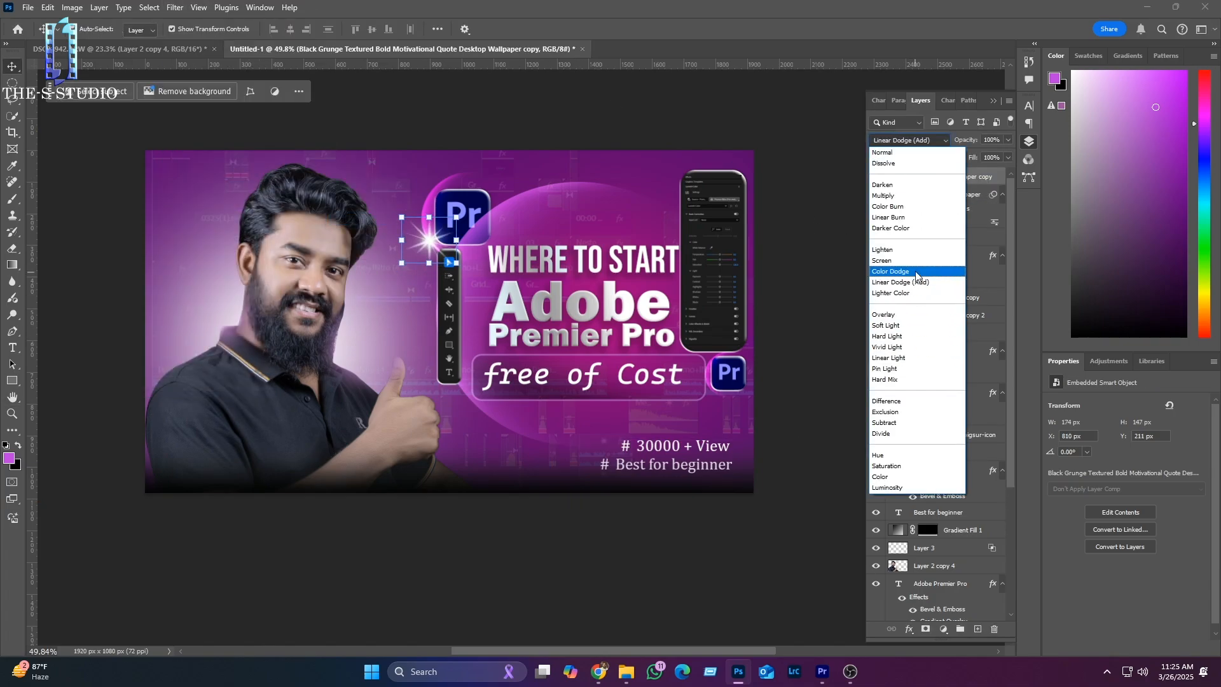
{"action": "left_click", "coordinate": [896, 313]}
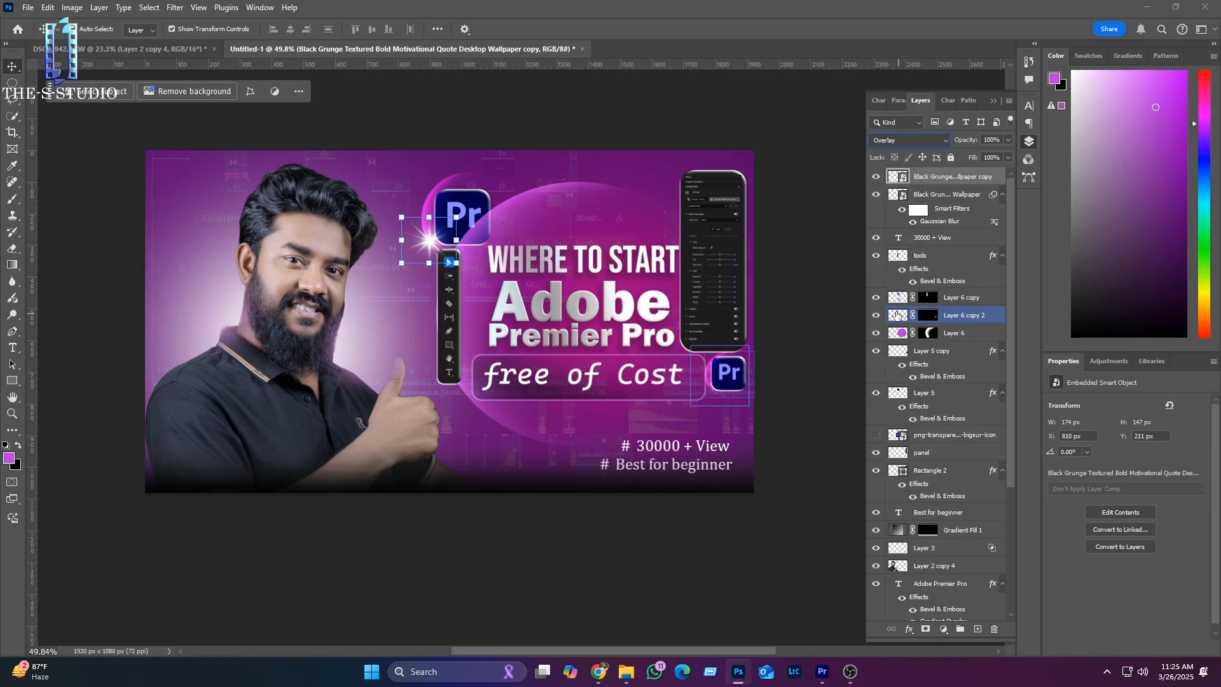
{"action": "left_click", "coordinate": [959, 240]}
{"action": "left_click", "coordinate": [999, 176]}
{"action": "left_click_drag", "start_coordinate": [984, 156], "coordinate": [995, 155]}
{"action": "left_click", "coordinate": [944, 196]}
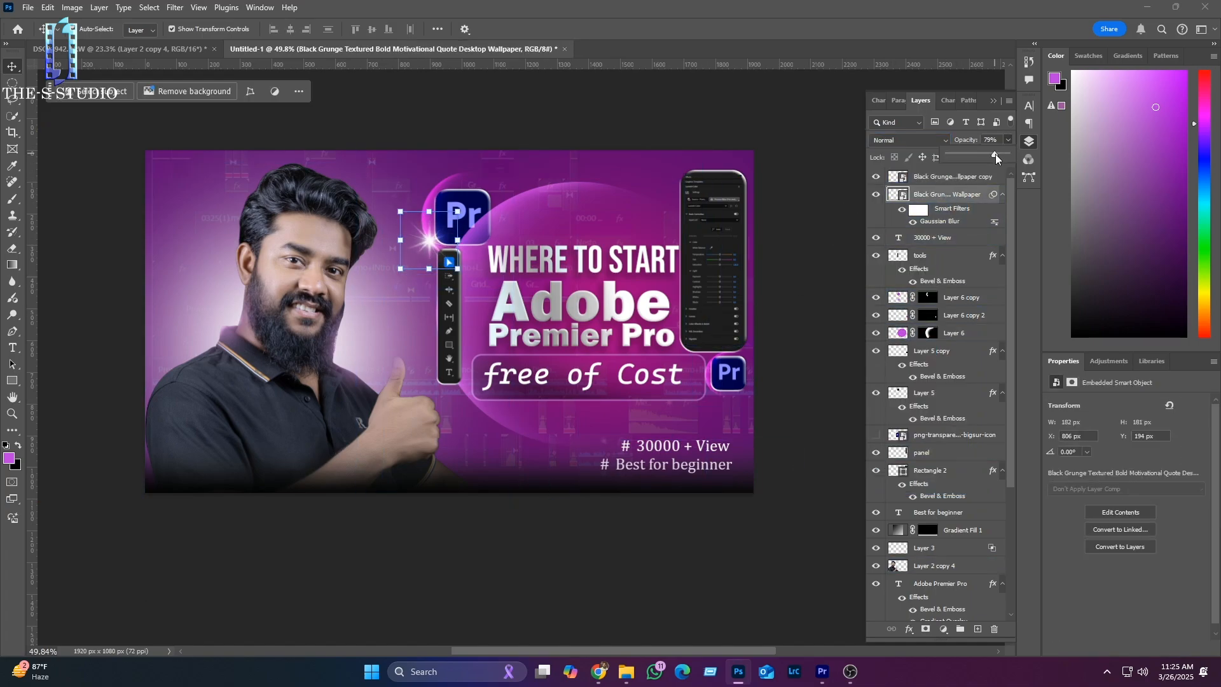
{"action": "left_click", "coordinate": [935, 179], "text": "ctrl"}
{"action": "key", "text": "ctrl+t"}
{"action": "left_click", "coordinate": [628, 260]}
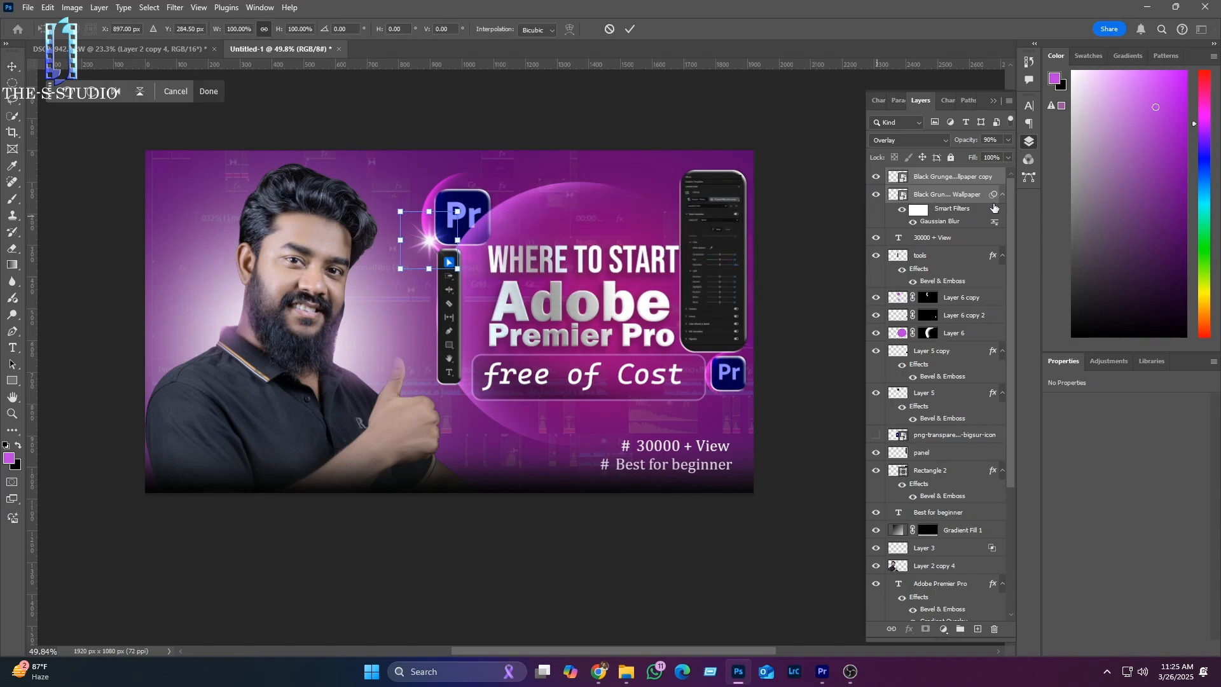
{"action": "key", "text": "Return"}
{"action": "key", "text": "ctrl+g"}
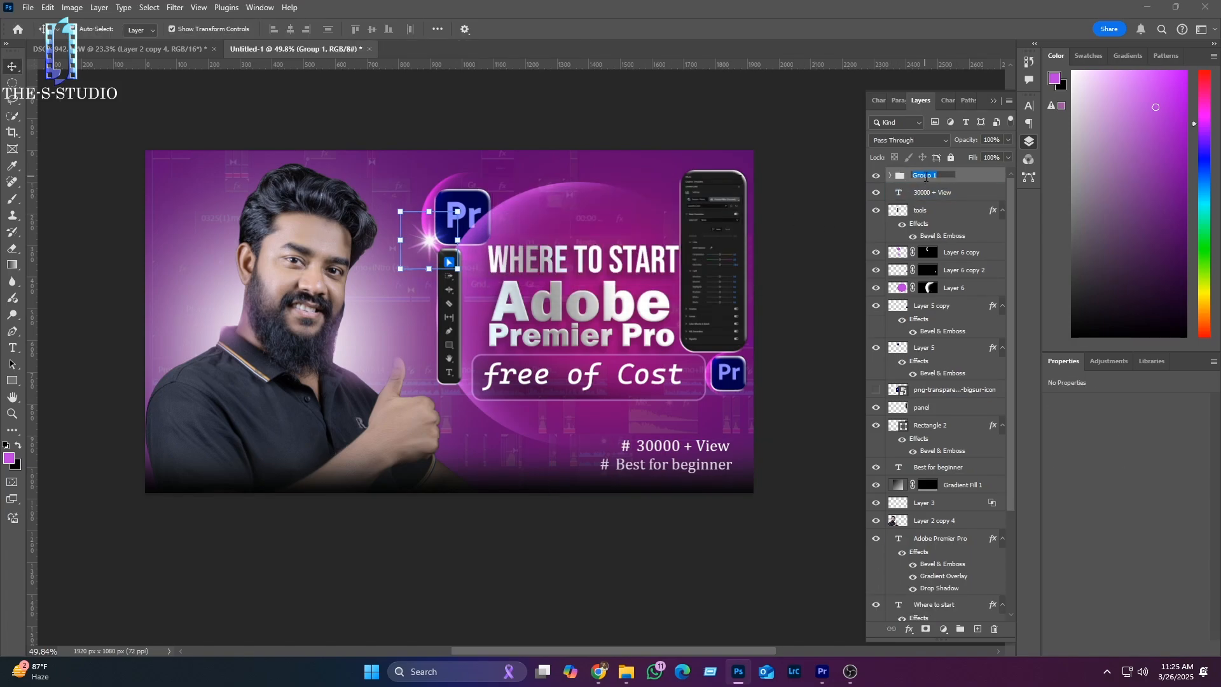
{"action": "key", "text": "ctrl+z"}
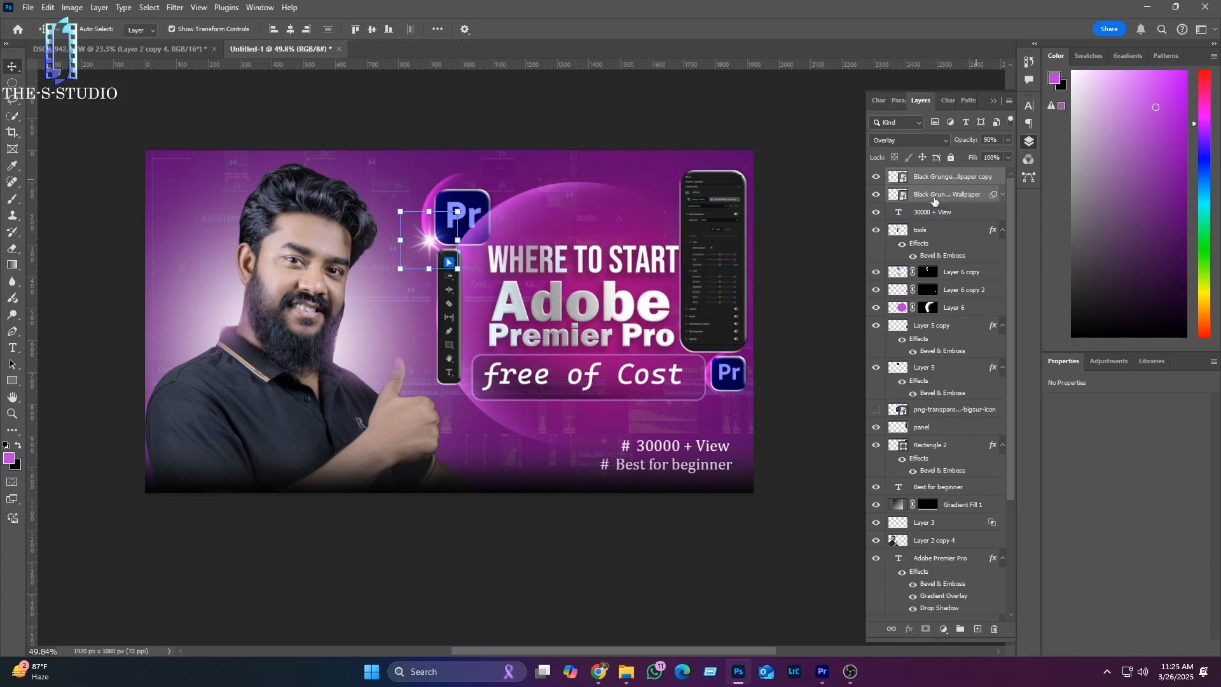
Step: Set the blurred sparkle's opacity to 100% and group both sparkle layers under the name "sparkle"
{"action": "left_click", "coordinate": [933, 200]}
{"action": "left_click", "coordinate": [1007, 140]}
{"action": "left_click", "coordinate": [925, 178], "text": "shift"}
{"action": "key", "text": "ctrl+g"}
{"action": "left_click", "coordinate": [918, 180]}
{"action": "type", "text": "sparkle"}
{"action": "key", "text": "Return"}
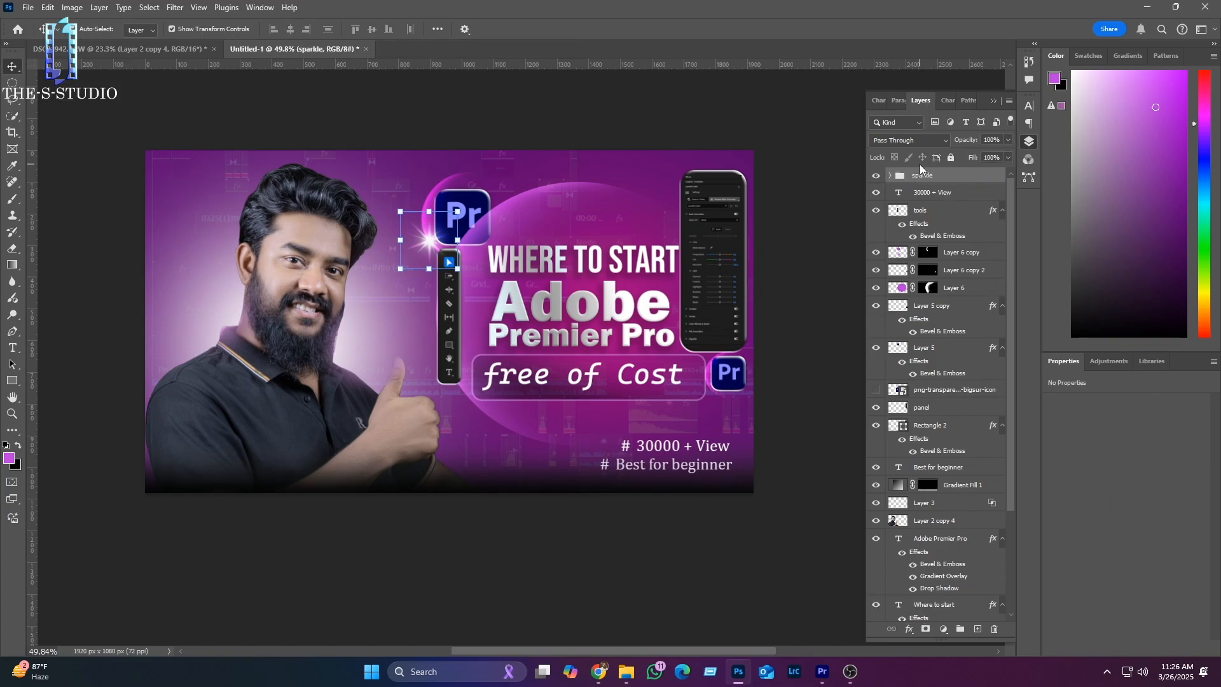
{"action": "key", "text": "ctrl+t"}
{"action": "left_click", "coordinate": [621, 256]}
{"action": "left_click_drag", "start_coordinate": [400, 268], "coordinate": [381, 197]}
{"action": "scroll", "coordinate": [434, 236], "scroll_direction": "up", "scroll_amount": 8}
{"action": "scroll", "coordinate": [379, 199], "scroll_direction": "down", "scroll_amount": 4}
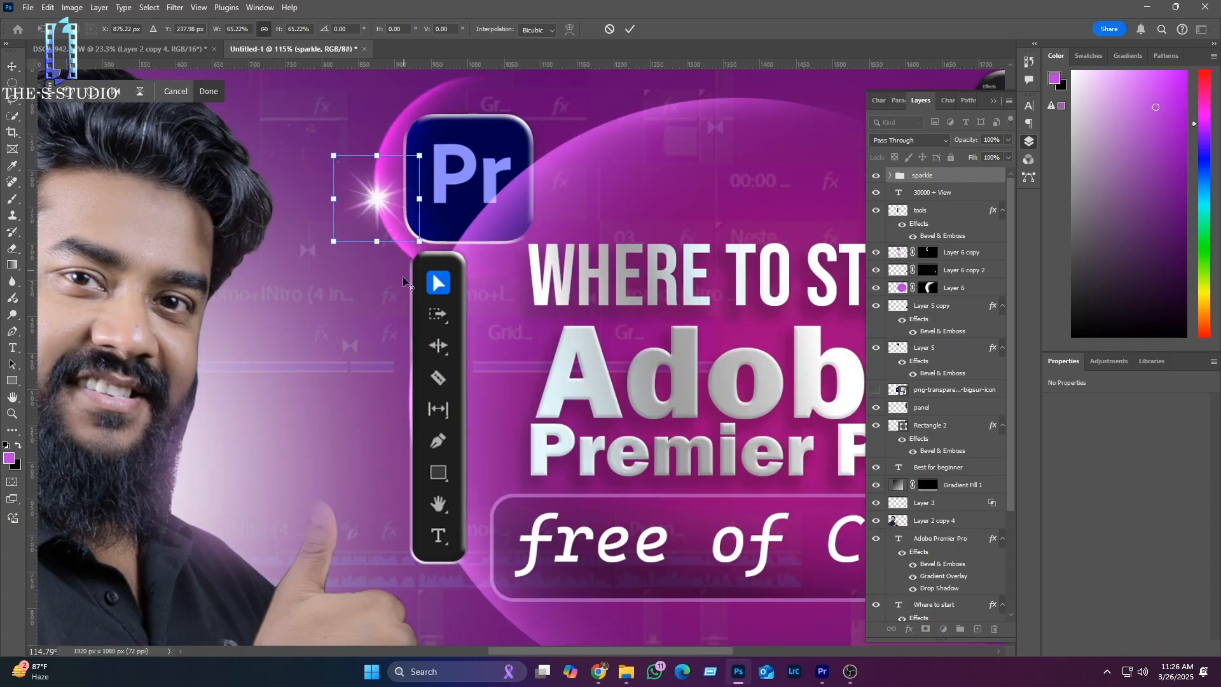
{"action": "key", "text": "Return"}
{"action": "scroll", "coordinate": [599, 219], "scroll_direction": "down", "scroll_amount": 5}
{"action": "left_click", "coordinate": [479, 220]}
{"action": "left_click", "coordinate": [470, 206]}
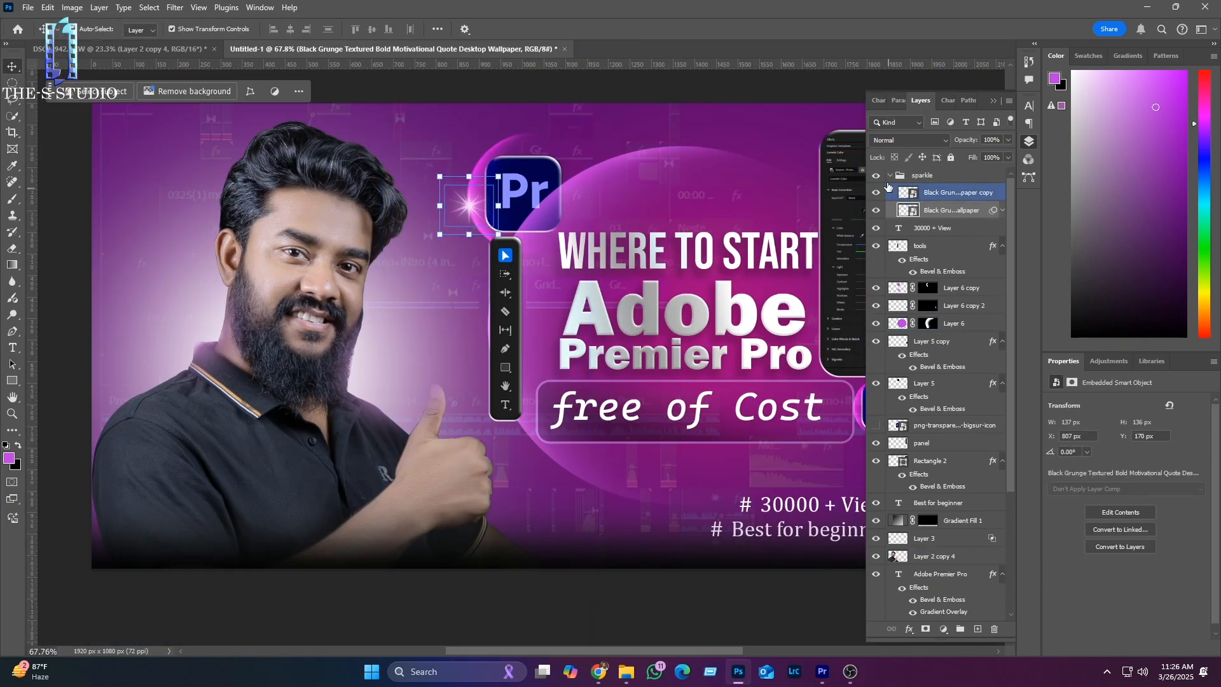
{"action": "key", "text": "ctrl+z"}
Step: Scale down the sparkle group and place it against the left edge of the large Pr icon
{"action": "left_click", "coordinate": [904, 176]}
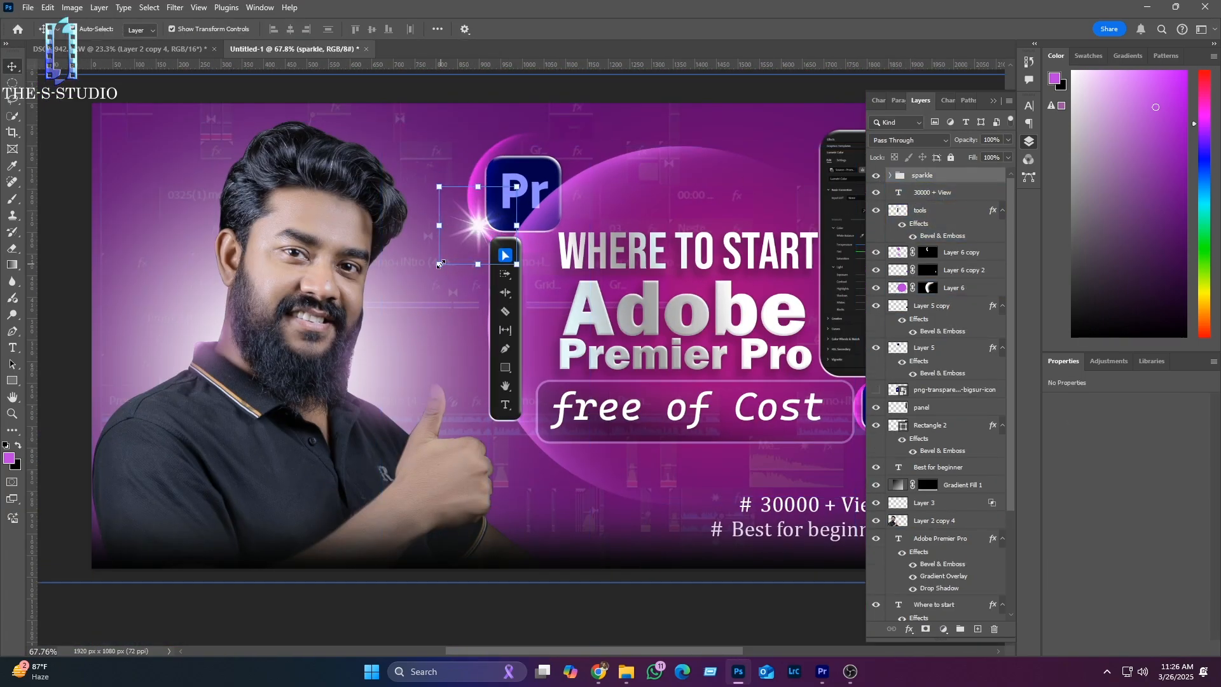
{"action": "left_click", "coordinate": [440, 264]}
{"action": "left_click", "coordinate": [625, 259]}
{"action": "left_click_drag", "start_coordinate": [546, 154], "coordinate": [463, 199]}
{"action": "key", "text": "Return"}
{"action": "scroll", "coordinate": [489, 244], "scroll_direction": "down", "scroll_amount": 6}
{"action": "left_click", "coordinate": [807, 382]}
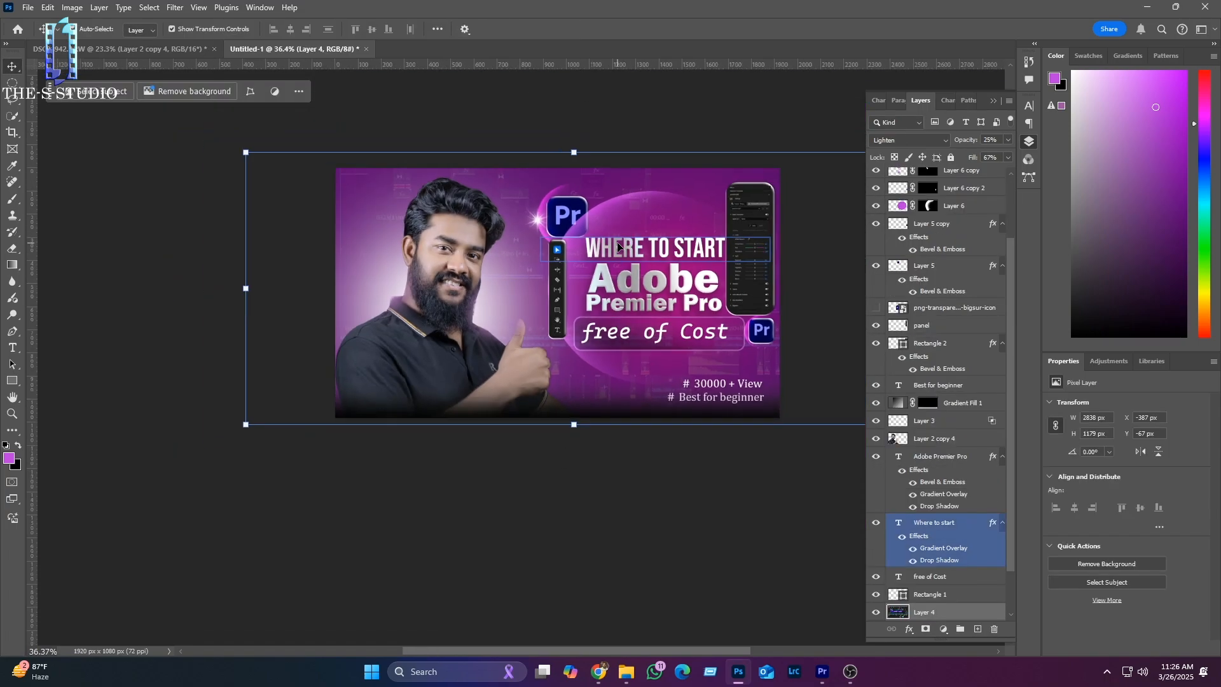
Step: Duplicate the sparkle group and place the copy, scaled down, on the left edge of the small Pr icon
{"action": "scroll", "coordinate": [937, 218], "scroll_direction": "up", "scroll_amount": 3}
{"action": "left_click", "coordinate": [924, 176]}
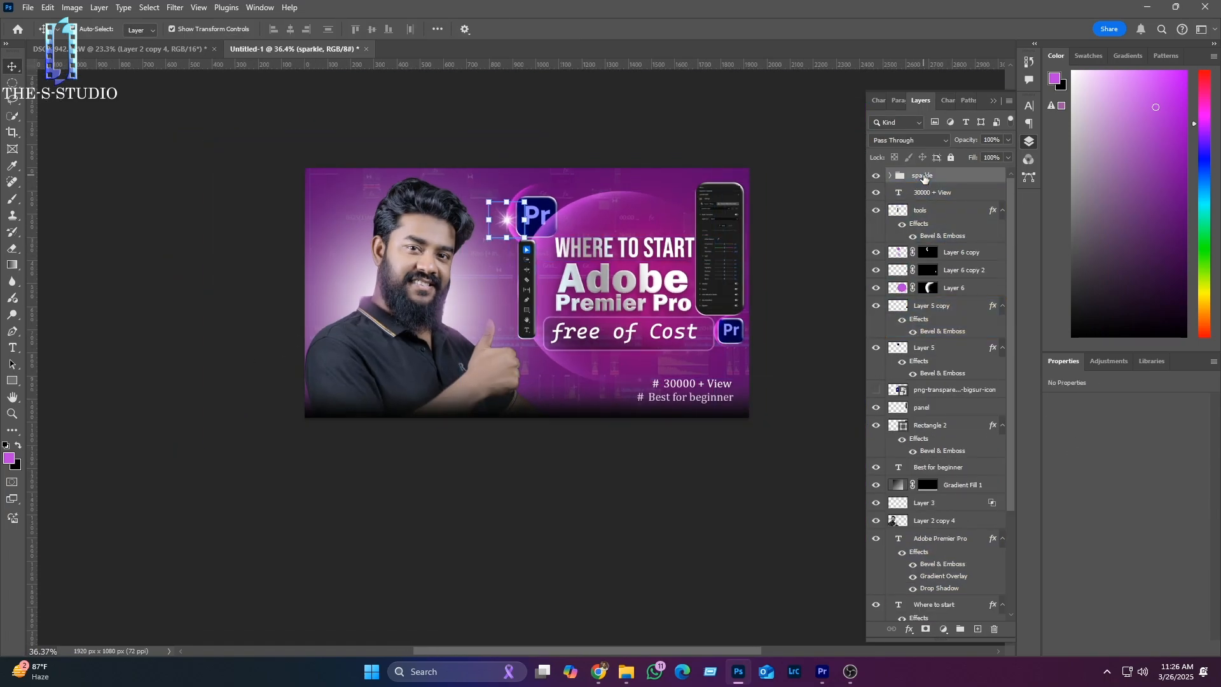
{"action": "key", "text": "ctrl+j"}
{"action": "key", "text": "ctrl+t"}
{"action": "left_click", "coordinate": [609, 262]}
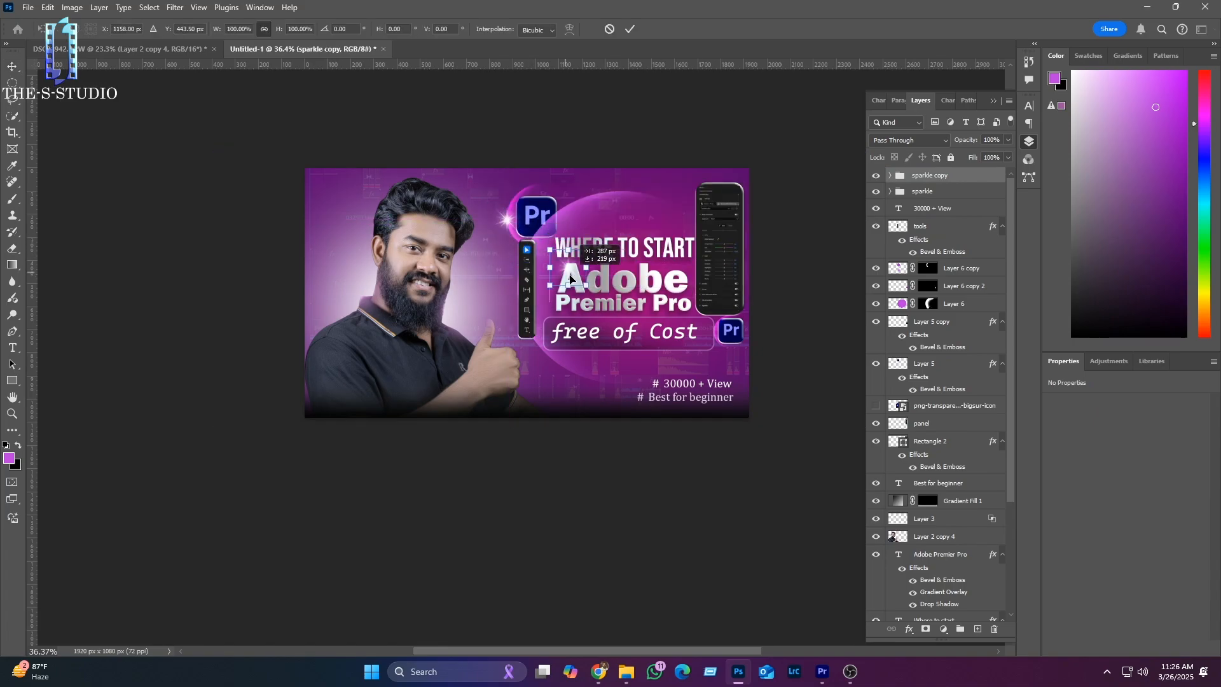
{"action": "scroll", "coordinate": [651, 352], "scroll_direction": "up", "scroll_amount": 5}
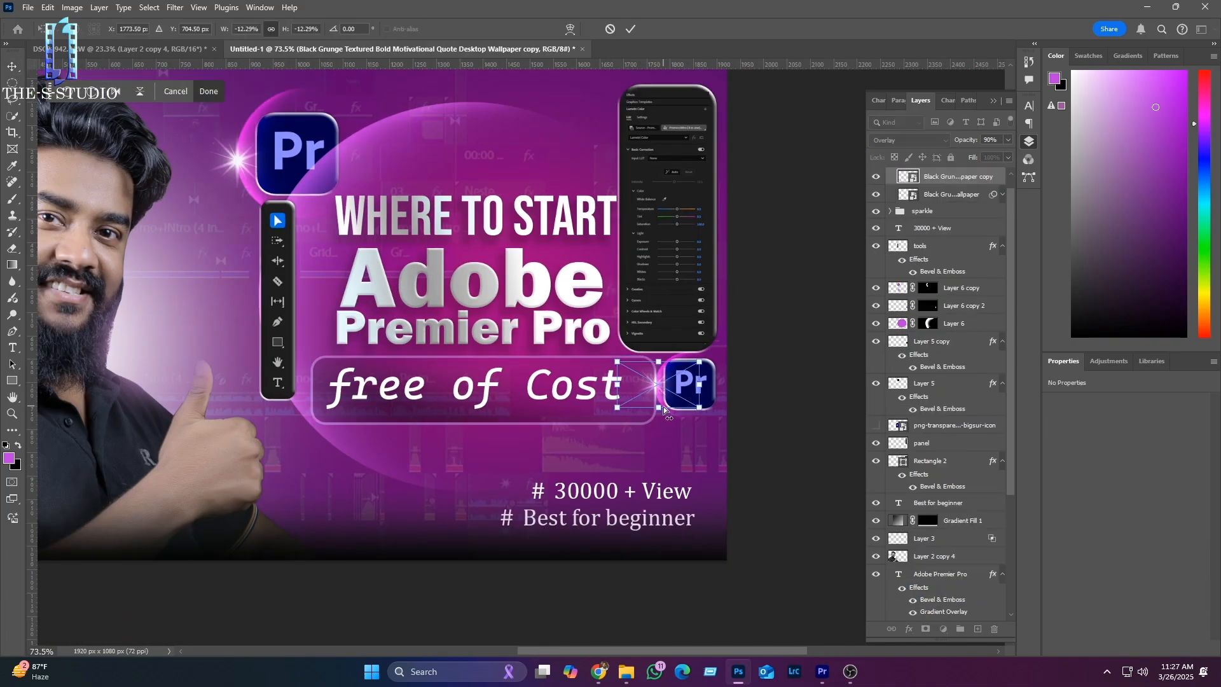
{"action": "scroll", "coordinate": [934, 382], "scroll_direction": "up", "scroll_amount": 1}
{"action": "left_click", "coordinate": [890, 176]}
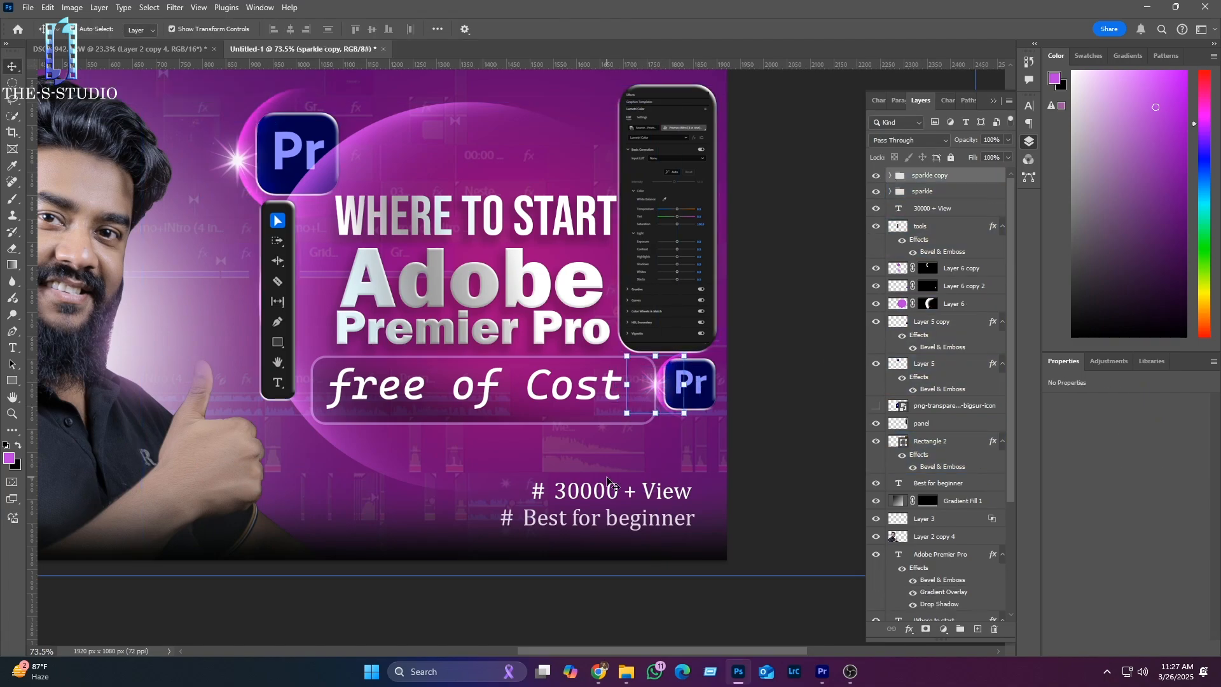
{"action": "left_click", "coordinate": [310, 382]}
Step: Duplicate the sparkle group beside the small Pr icon twice
{"action": "scroll", "coordinate": [312, 382], "scroll_direction": "down", "scroll_amount": 3}
{"action": "scroll", "coordinate": [926, 172], "scroll_direction": "up", "scroll_amount": 3}
{"action": "left_click", "coordinate": [931, 179]}
{"action": "key", "text": "ctrl+j"}
{"action": "left_click", "coordinate": [938, 190]}
{"action": "left_click", "coordinate": [541, 465]}
{"action": "left_click", "coordinate": [944, 180]}
{"action": "left_click", "coordinate": [683, 359]}
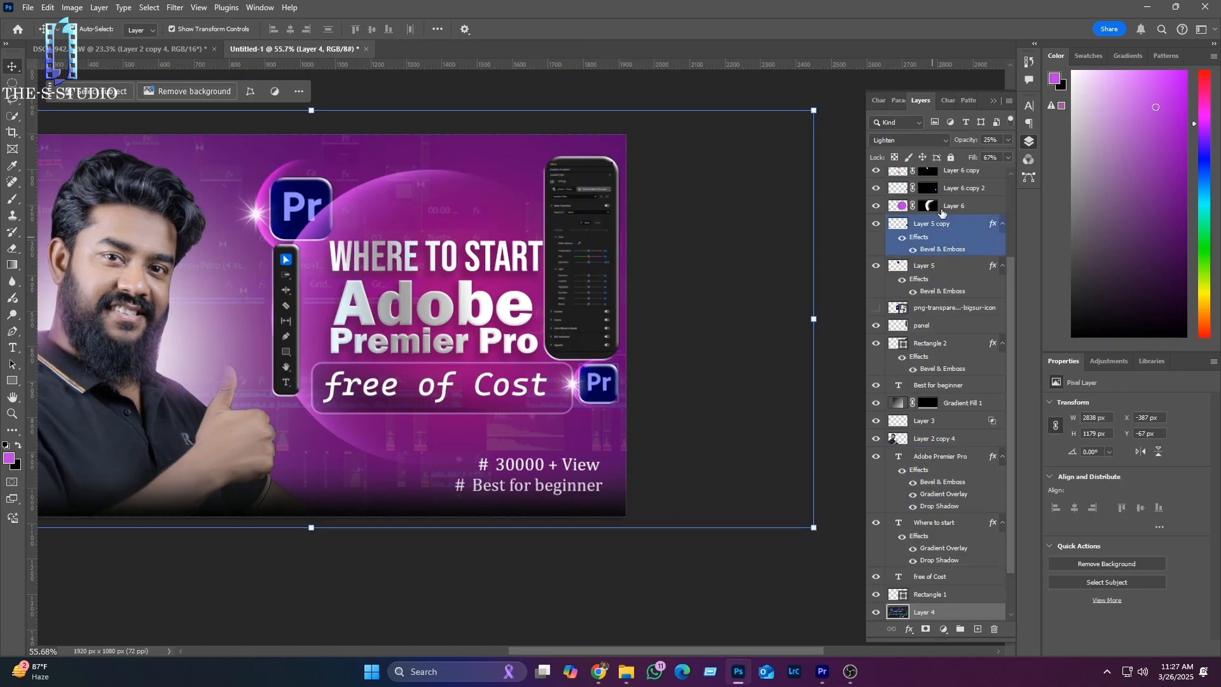
Step: Enlarge the topmost sparkle copy and place it on the left edge of the tools strip
{"action": "scroll", "coordinate": [941, 254], "scroll_direction": "up", "scroll_amount": 3}
{"action": "left_click", "coordinate": [944, 179]}
{"action": "key", "text": "ctrl+t"}
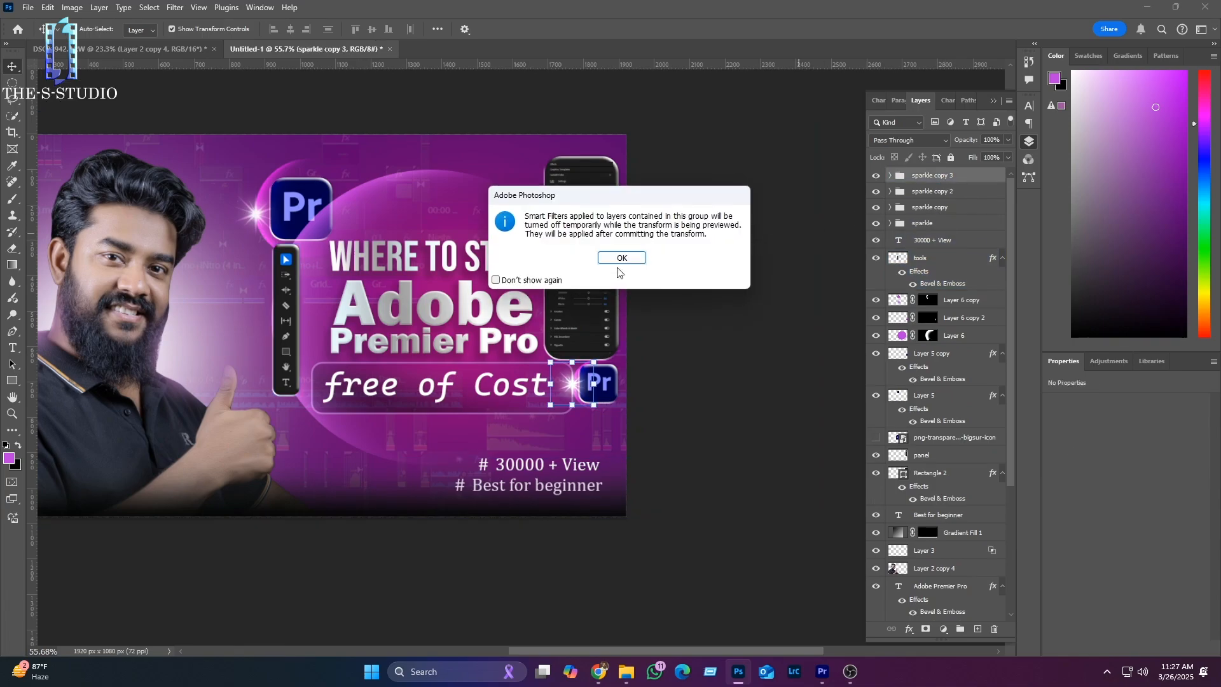
{"action": "key", "text": "Return"}
{"action": "left_click_drag", "start_coordinate": [571, 384], "coordinate": [280, 307]}
{"action": "left_click", "coordinate": [926, 240]}
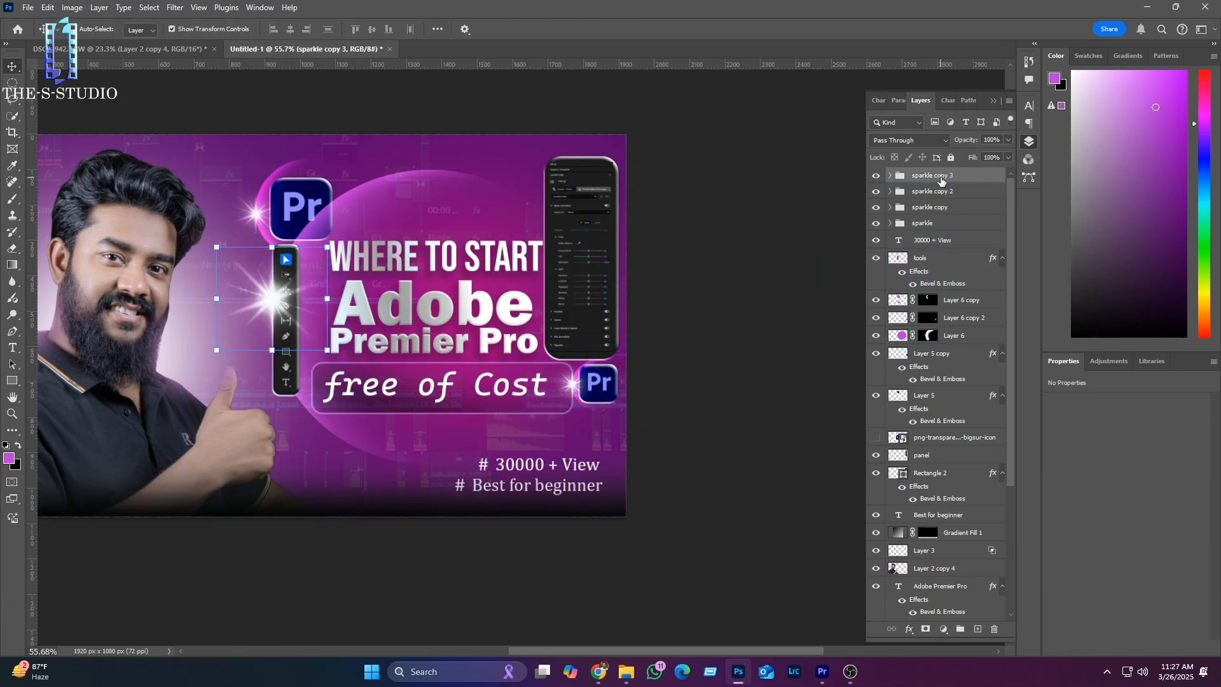
Step: Combine the large sparkle and a duplicate of it at about 40% opacity in a group named "sparkle"
{"action": "key", "text": "ctrl+j"}
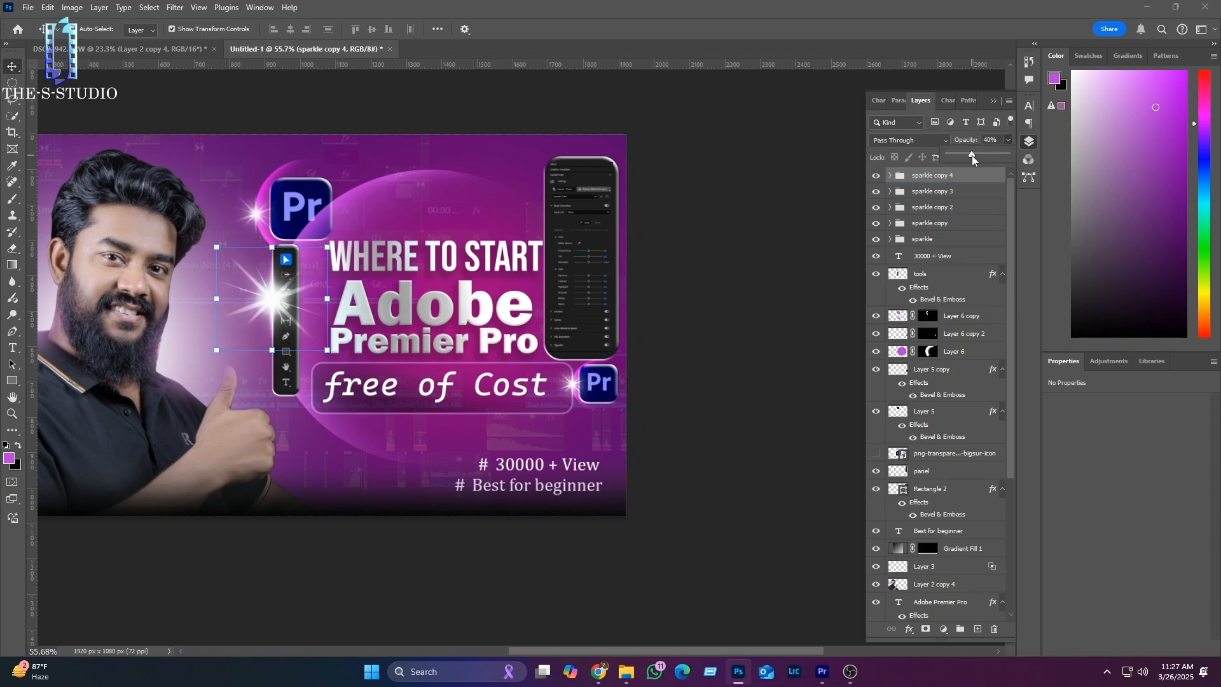
{"action": "left_click", "coordinate": [930, 191], "text": "shift"}
{"action": "key", "text": "ctrl+g"}
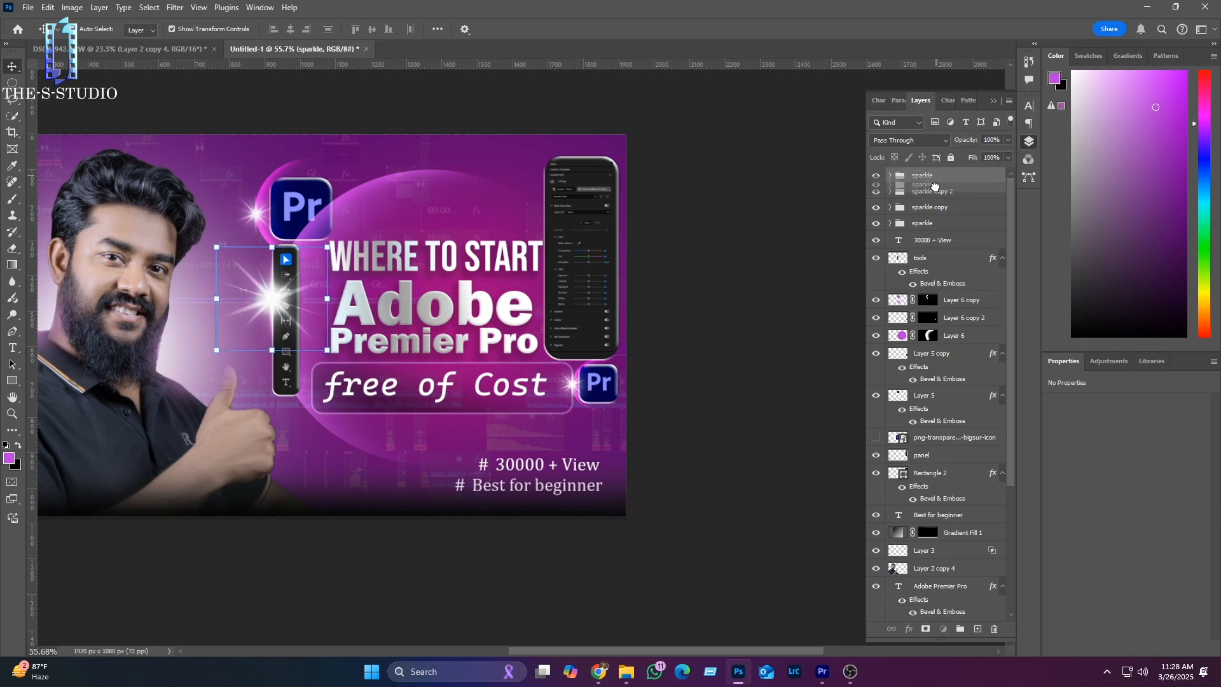
Step: Move the large sparkle group directly above Layer 6 and put a duplicate of it directly above the tools layer
{"action": "left_click_drag", "start_coordinate": [935, 183], "coordinate": [935, 326]}
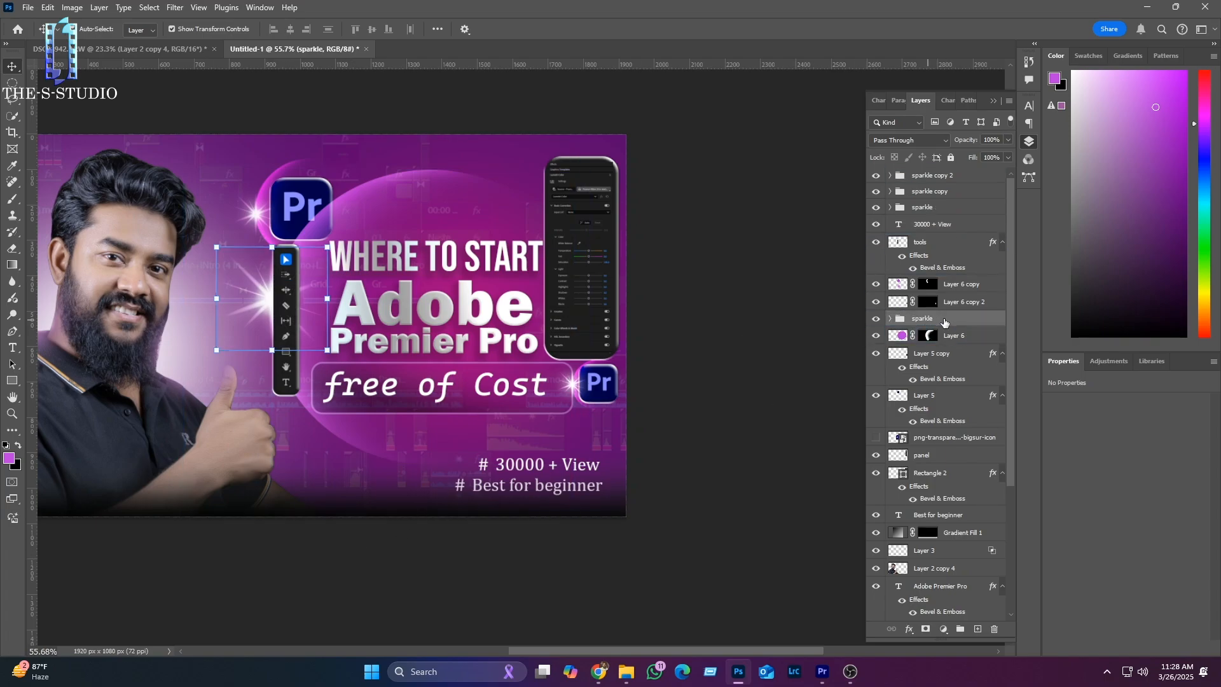
{"action": "key", "text": "ctrl+j"}
{"action": "left_click_drag", "start_coordinate": [928, 225], "coordinate": [928, 227]}
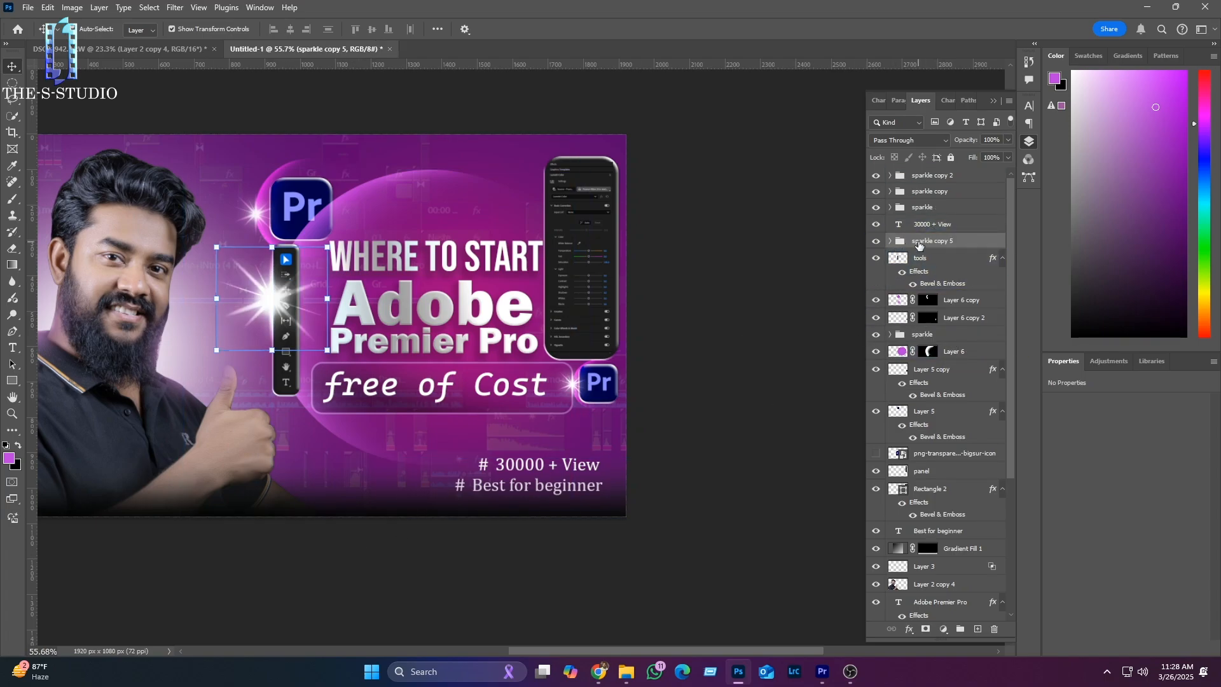
Step: Add a layer mask to the upper large sparkle group and load the tools strip's shape as a selection for brushing
{"action": "left_click", "coordinate": [926, 629]}
{"action": "right_click", "coordinate": [897, 259]}
{"action": "left_click", "coordinate": [930, 300]}
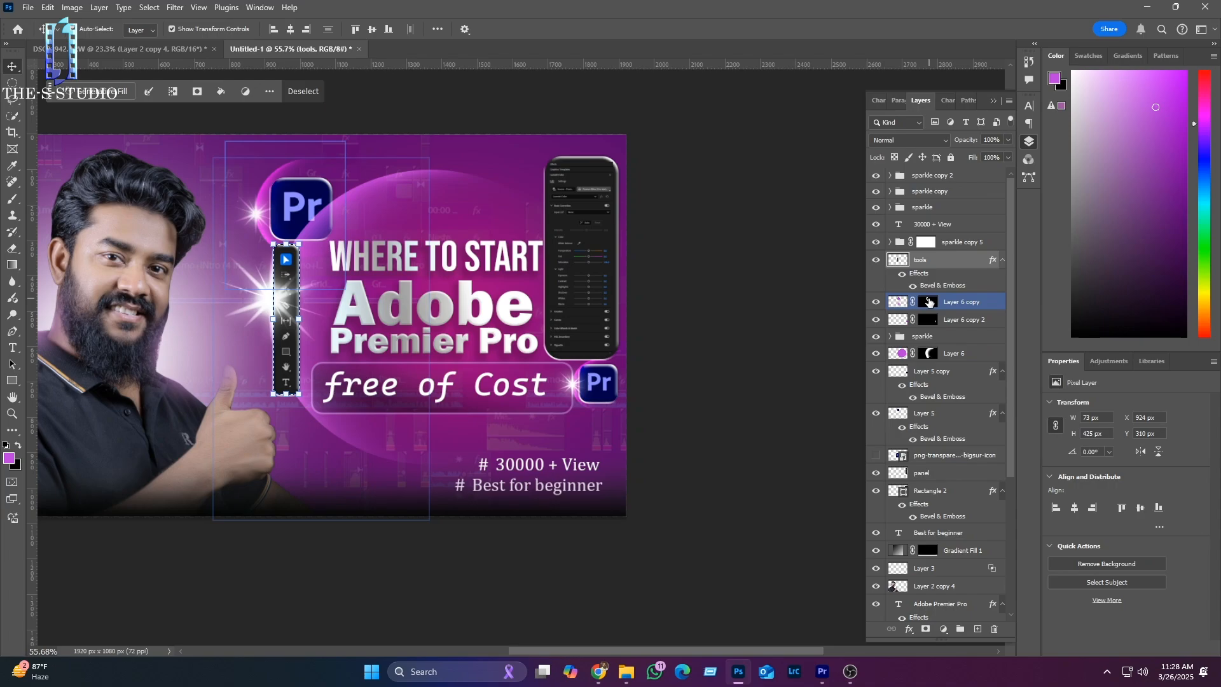
{"action": "left_click", "coordinate": [926, 243]}
{"action": "scroll", "coordinate": [239, 284], "scroll_direction": "up", "scroll_amount": 5}
{"action": "left_click", "coordinate": [12, 199]}
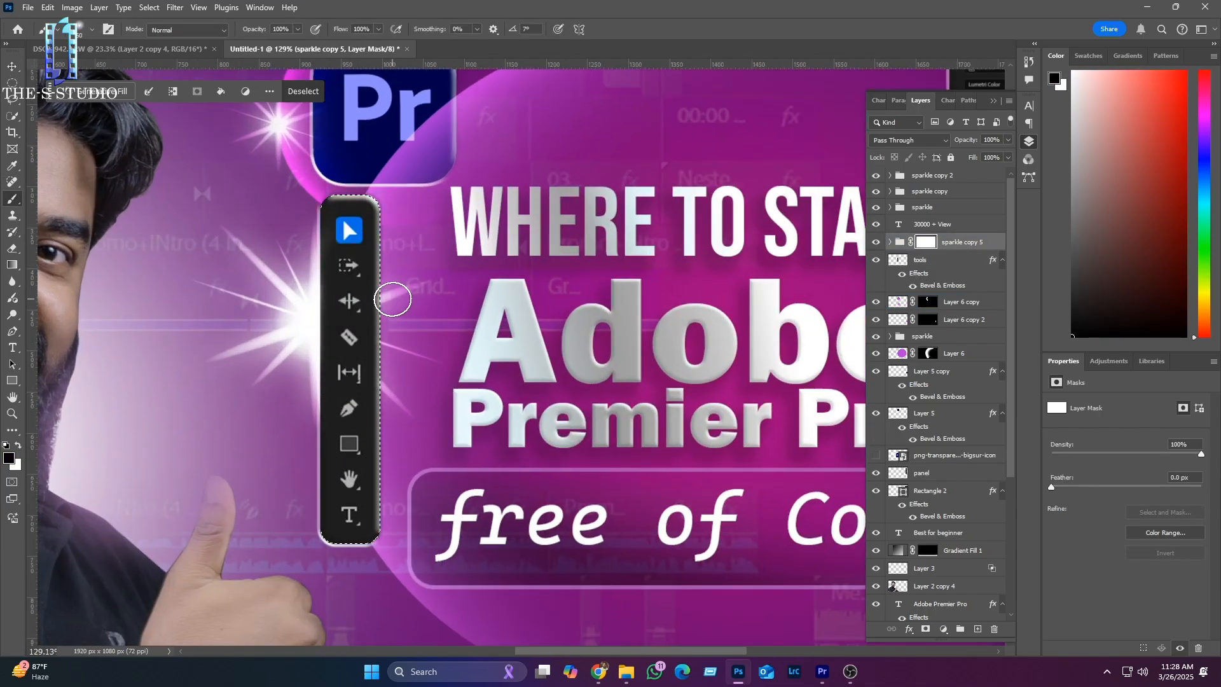
{"action": "left_click_drag", "start_coordinate": [392, 299], "coordinate": [337, 384]}
{"action": "key", "text": "ctrl+z"}
{"action": "key", "text": "ctrl+z"}
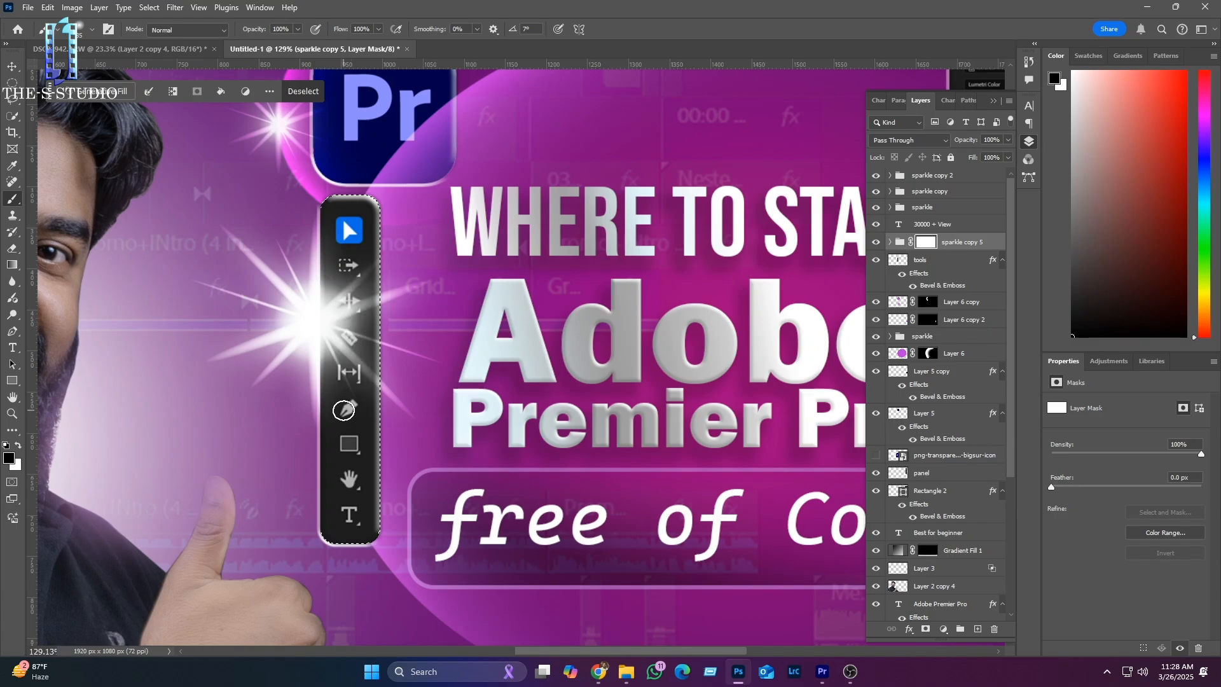
Step: Adjust the brush and paint black on the sparkle group's mask inside the tools strip to hide the glow there, and clear the selection
{"action": "right_click", "coordinate": [346, 409]}
{"action": "left_click_drag", "start_coordinate": [424, 442], "coordinate": [427, 442]}
{"action": "left_click", "coordinate": [348, 406]}
{"action": "left_click_drag", "start_coordinate": [348, 406], "coordinate": [348, 274]}
{"action": "key", "text": "ctrl+z"}
{"action": "left_click_drag", "start_coordinate": [349, 419], "coordinate": [349, 295]}
{"action": "scroll", "coordinate": [376, 459], "scroll_direction": "down", "scroll_amount": 5}
{"action": "key", "text": "ctrl+d"}
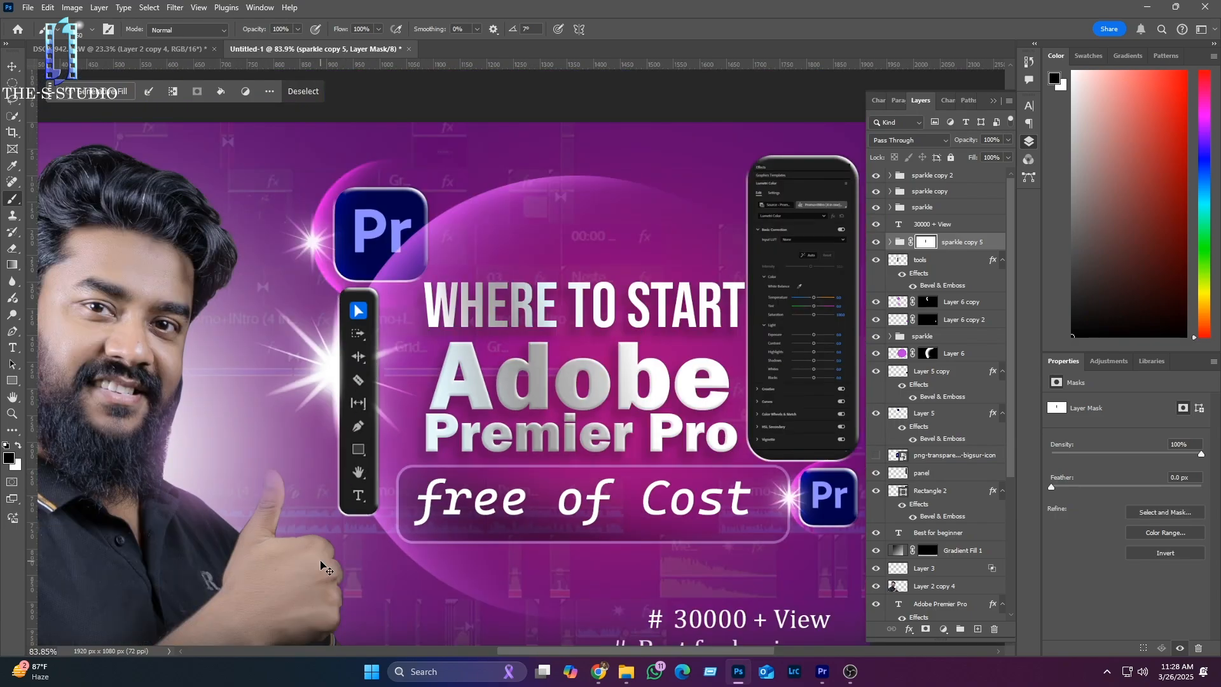
{"action": "scroll", "coordinate": [356, 433], "scroll_direction": "down", "scroll_amount": 1}
{"action": "scroll", "coordinate": [356, 426], "scroll_direction": "up", "scroll_amount": 6}
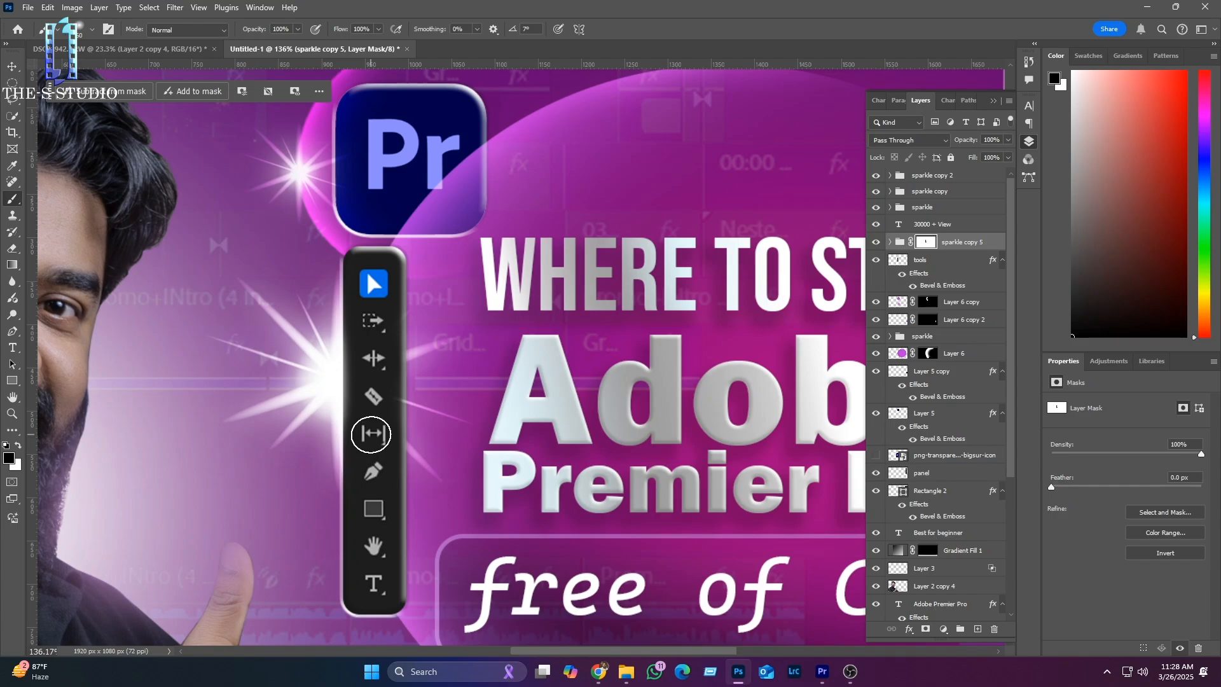
{"action": "scroll", "coordinate": [532, 377], "scroll_direction": "down", "scroll_amount": 6}
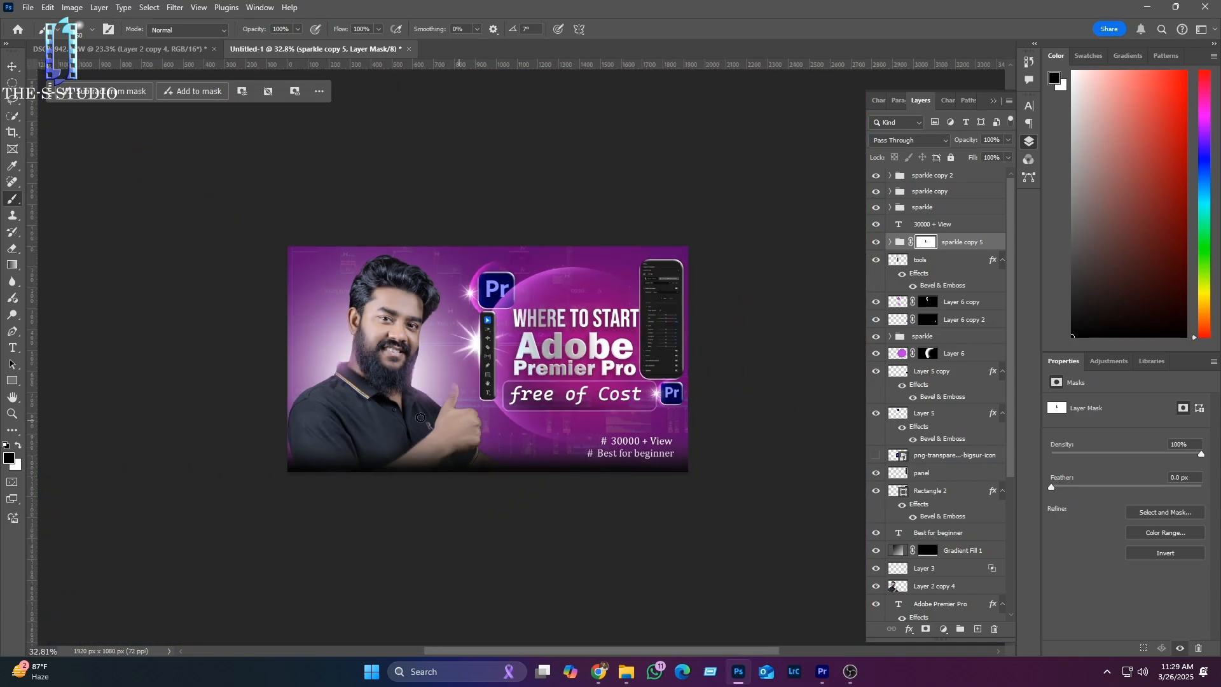